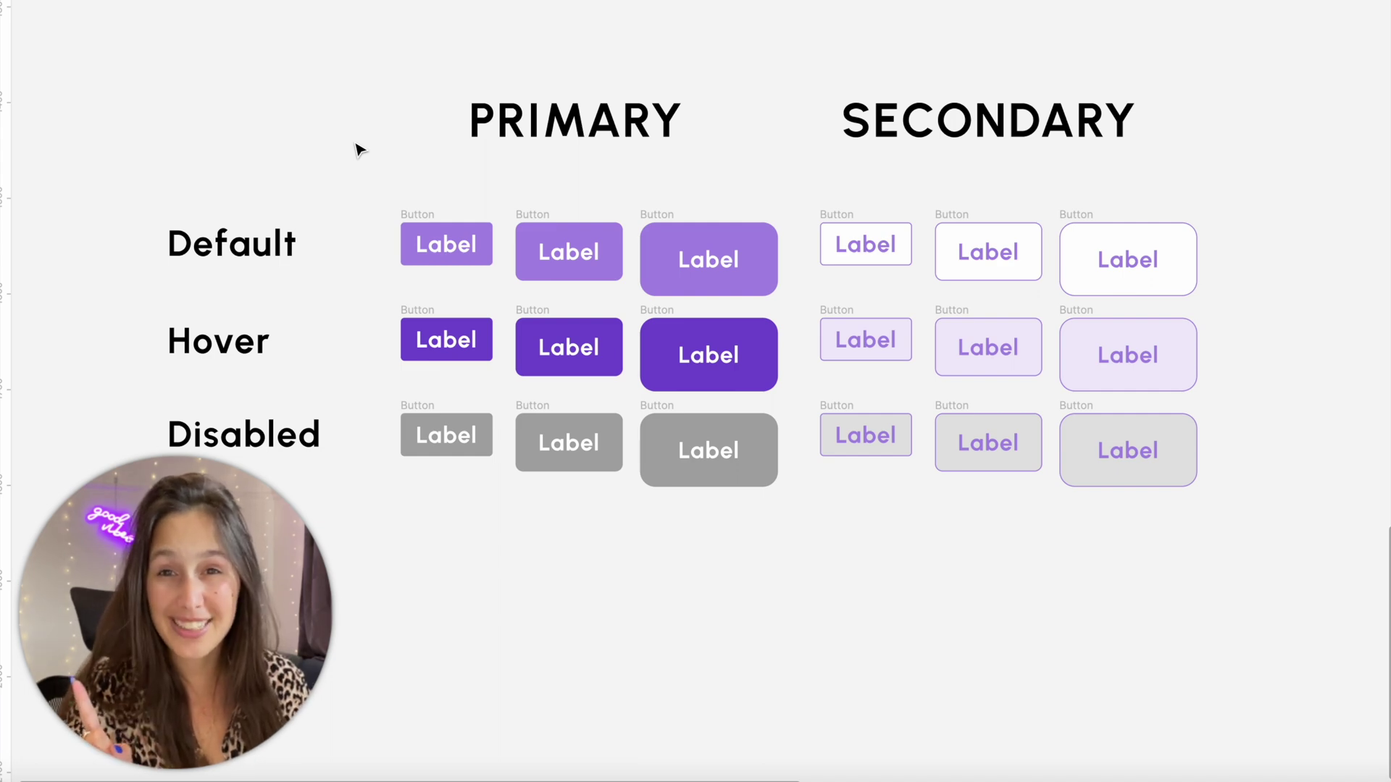
- Open the local variables and rename the default collection to "Primitives"
scroll(667, 34, "down", 2)
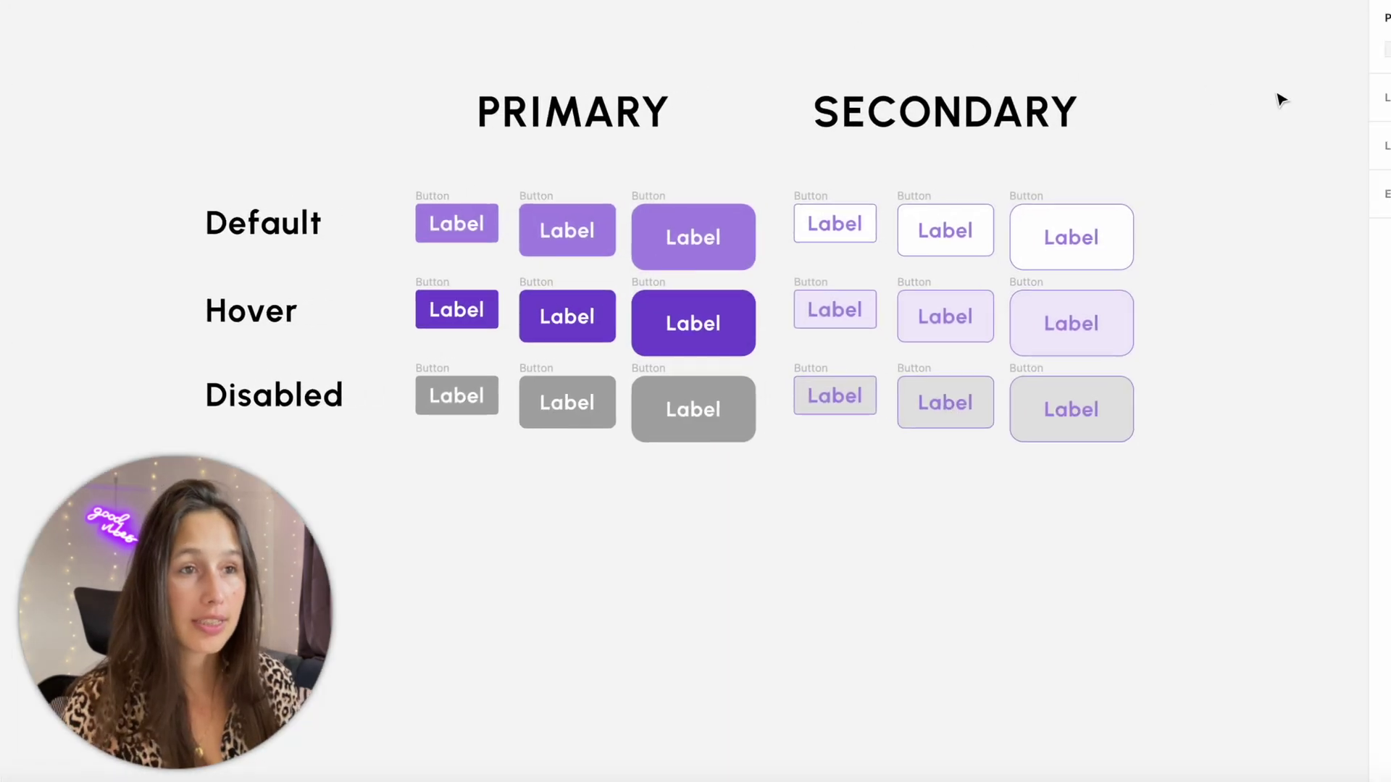
left_click(1366, 142)
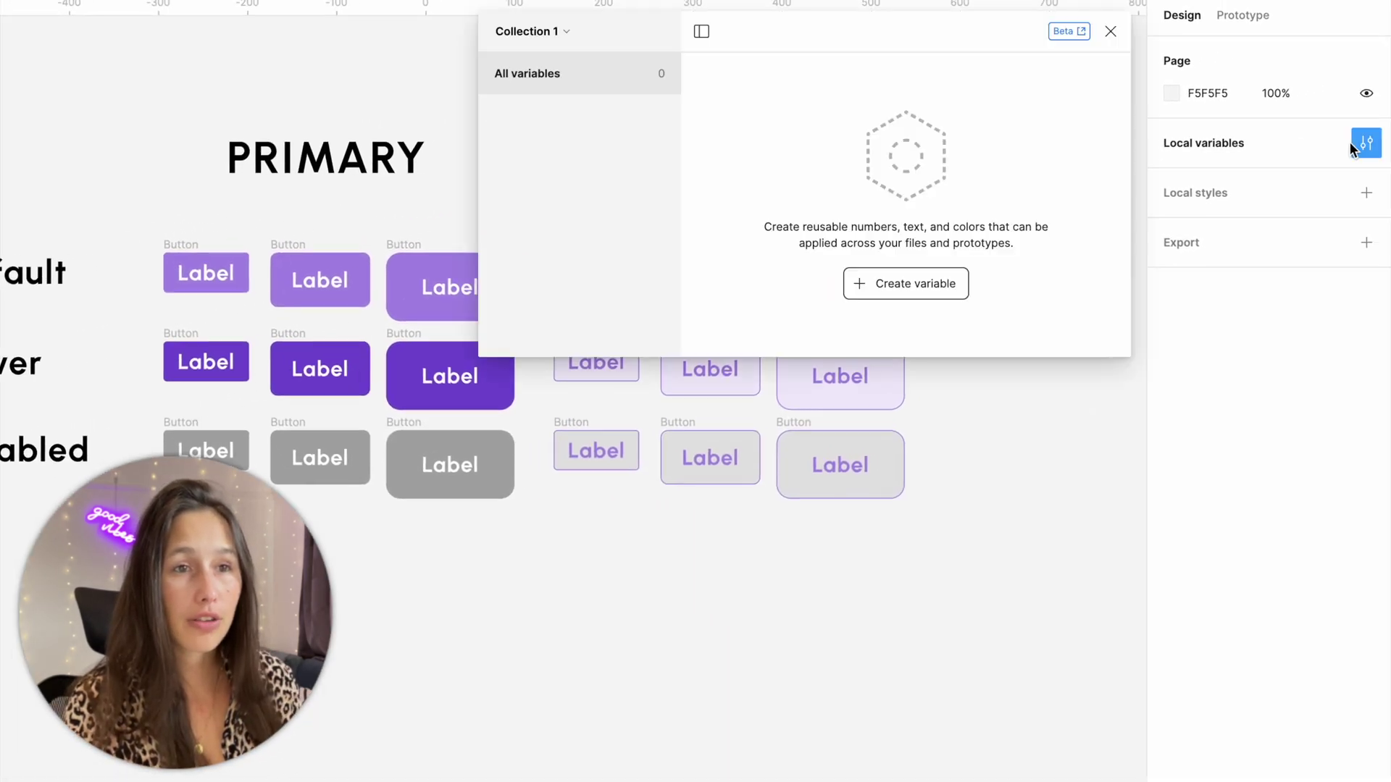
left_click(566, 32)
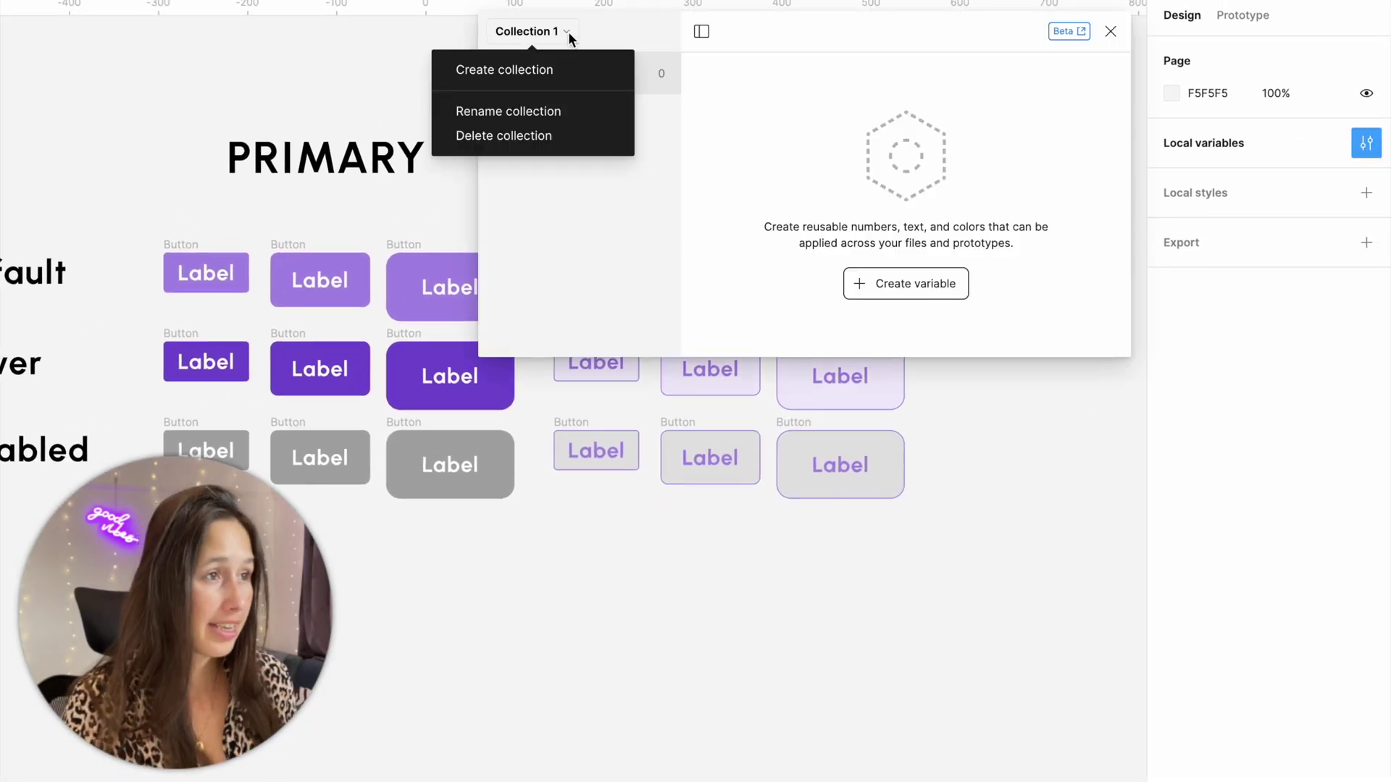
left_click(558, 118)
type("Primitives")
key("Return")
- Create a color variable named "purple-50" in the Primitives collection
left_click(861, 283)
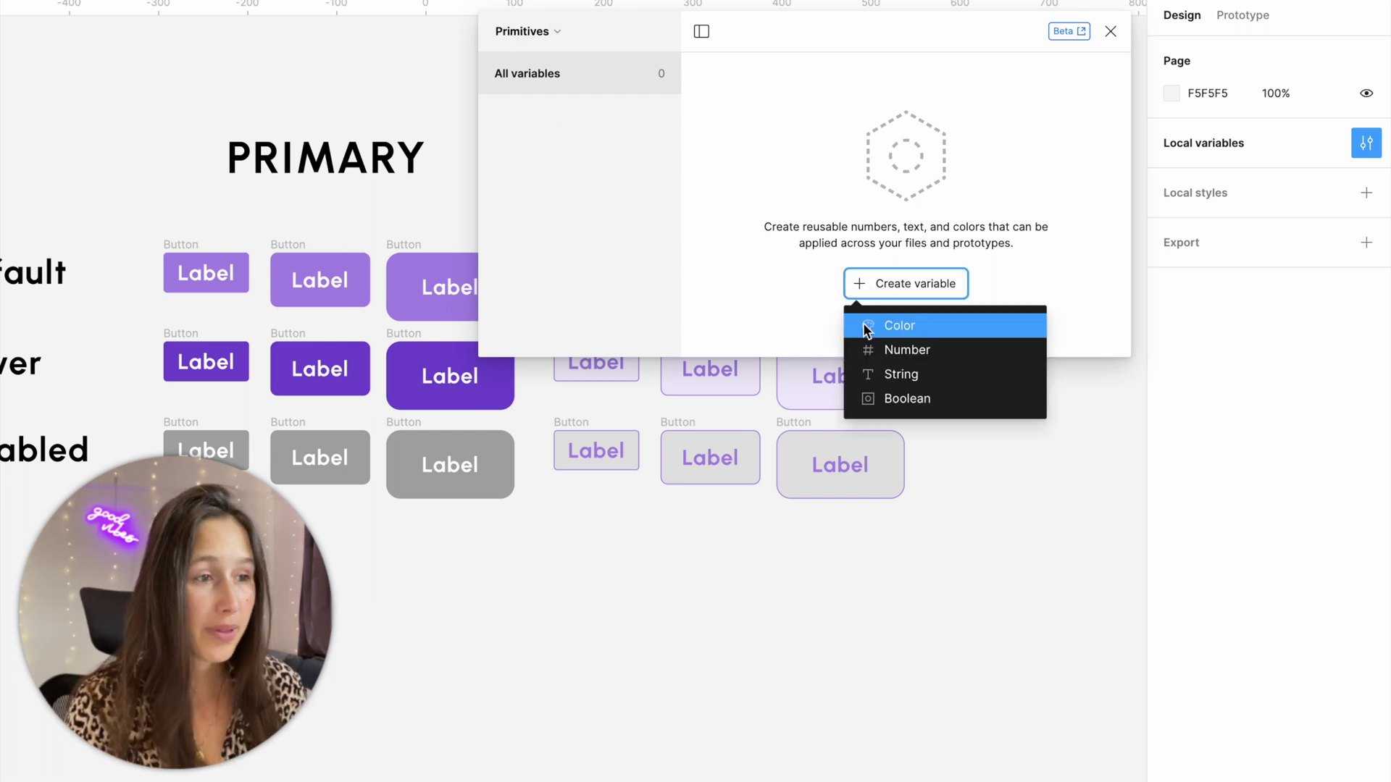
left_click(865, 328)
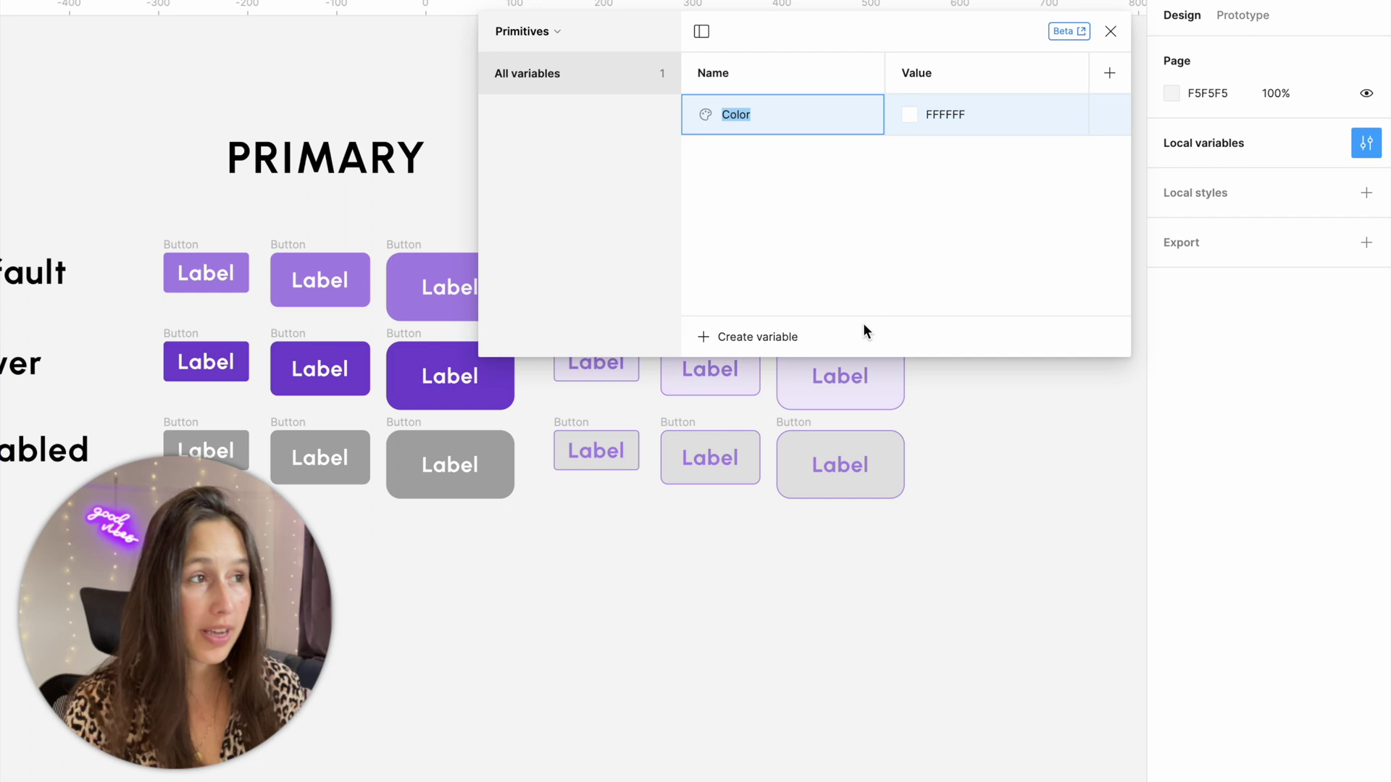
type("purple")
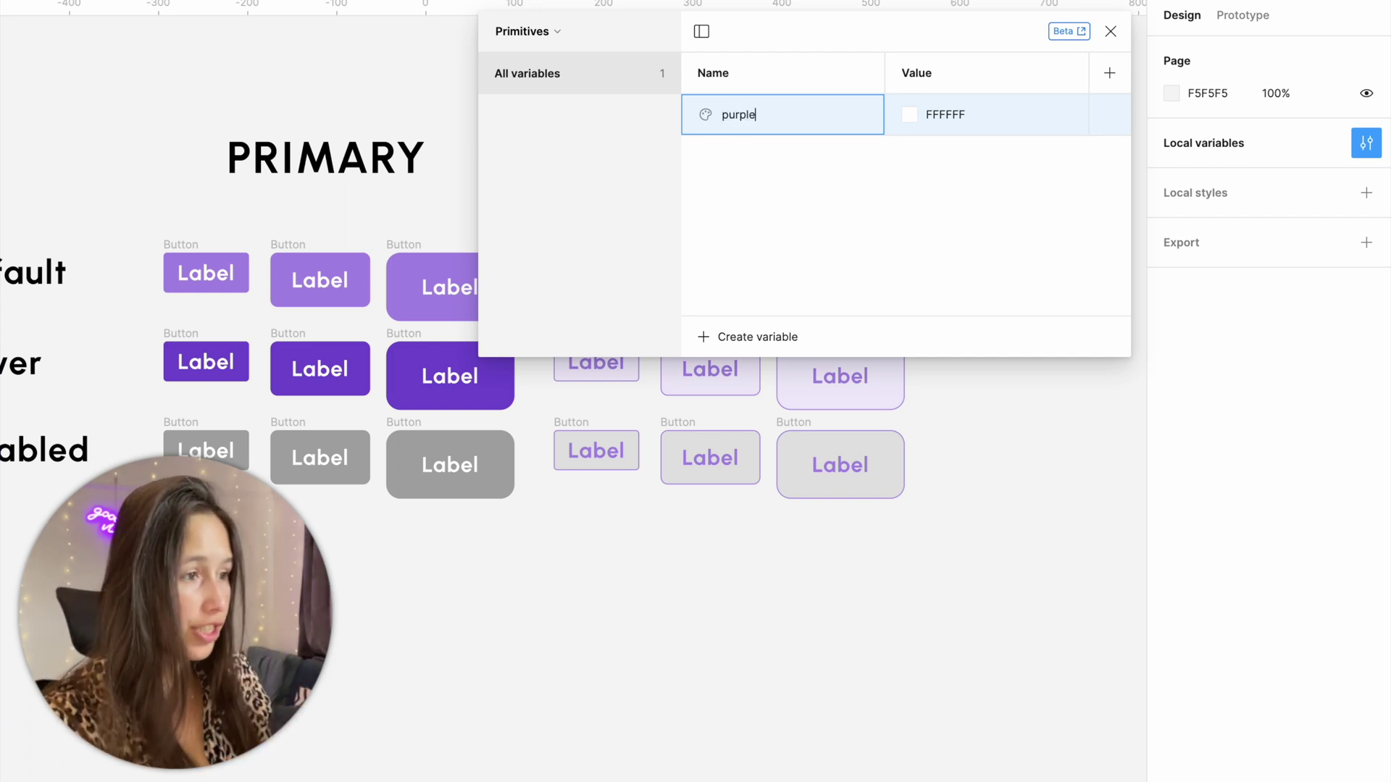
scroll(618, 493, "up", 2)
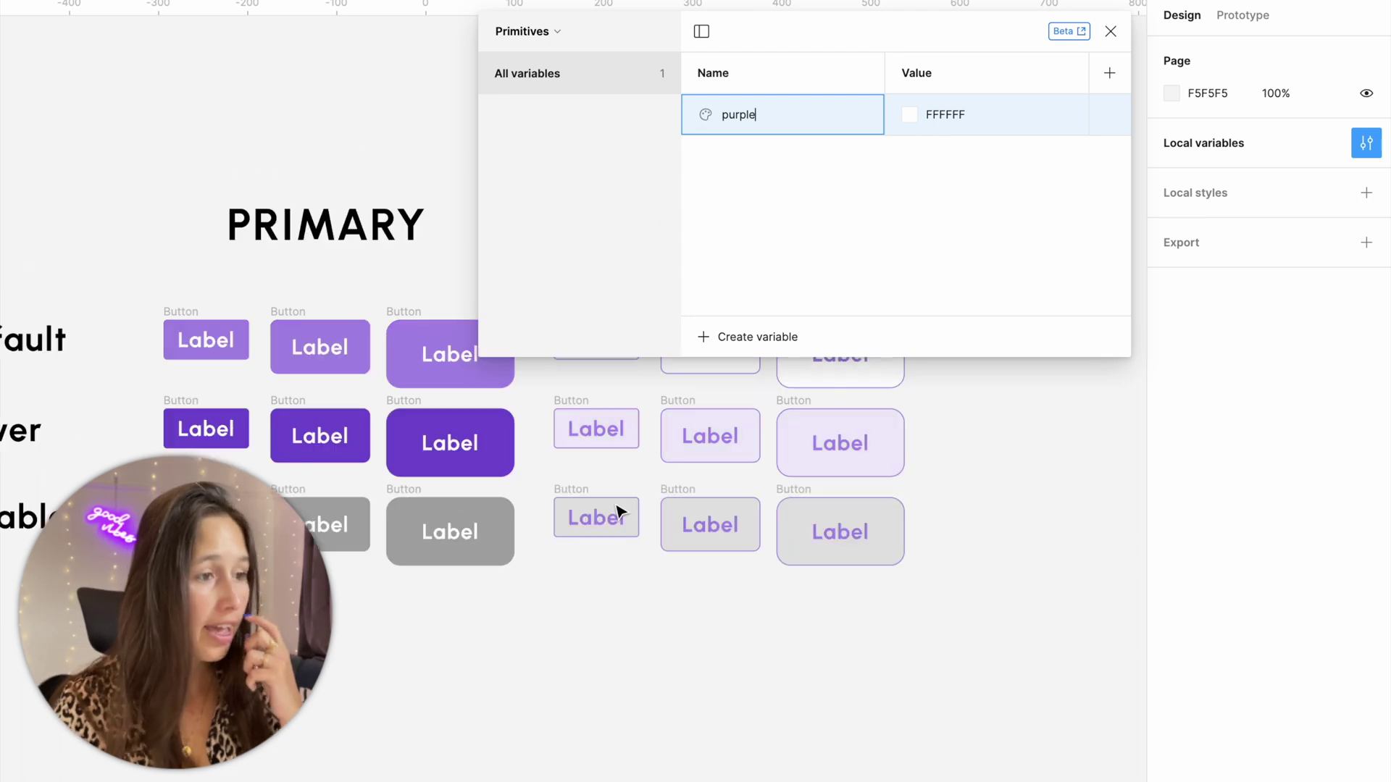
left_click(623, 520)
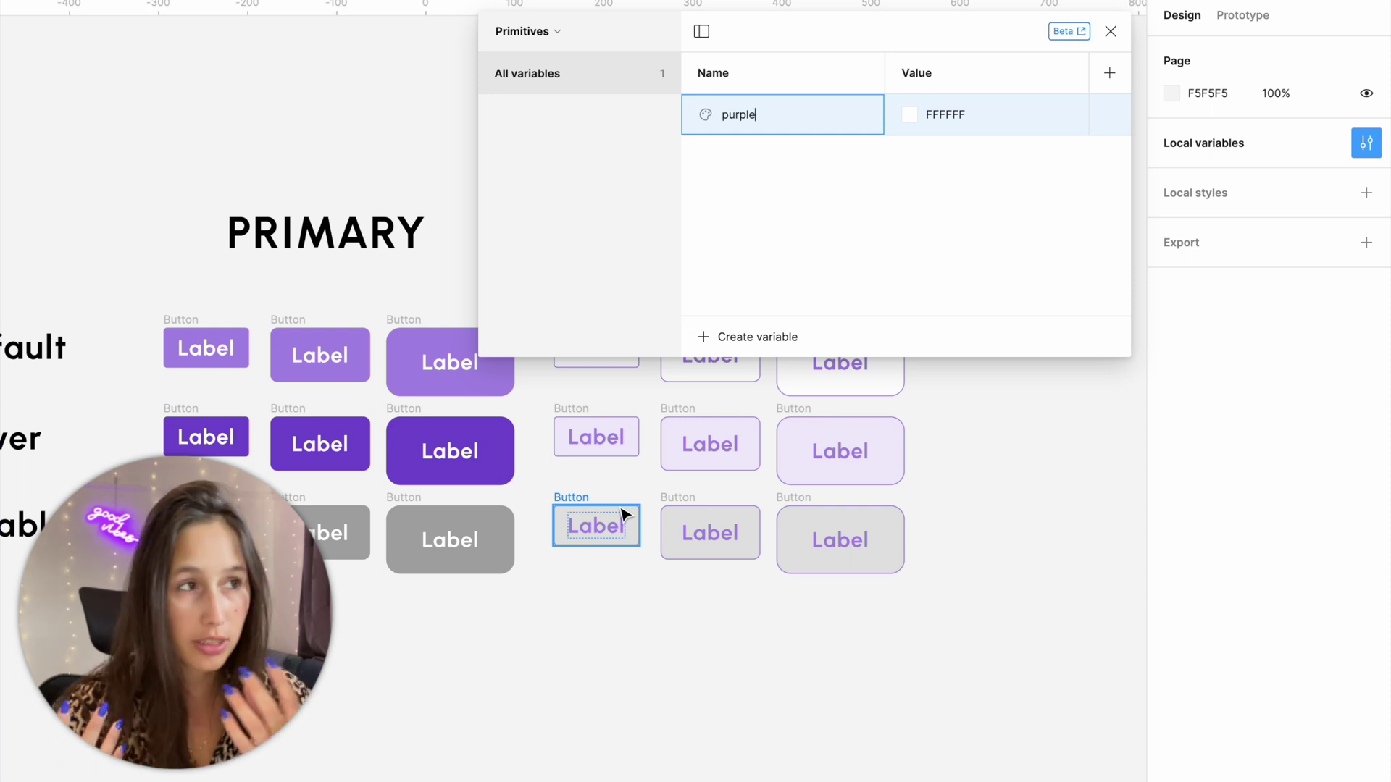
type("purple-50")
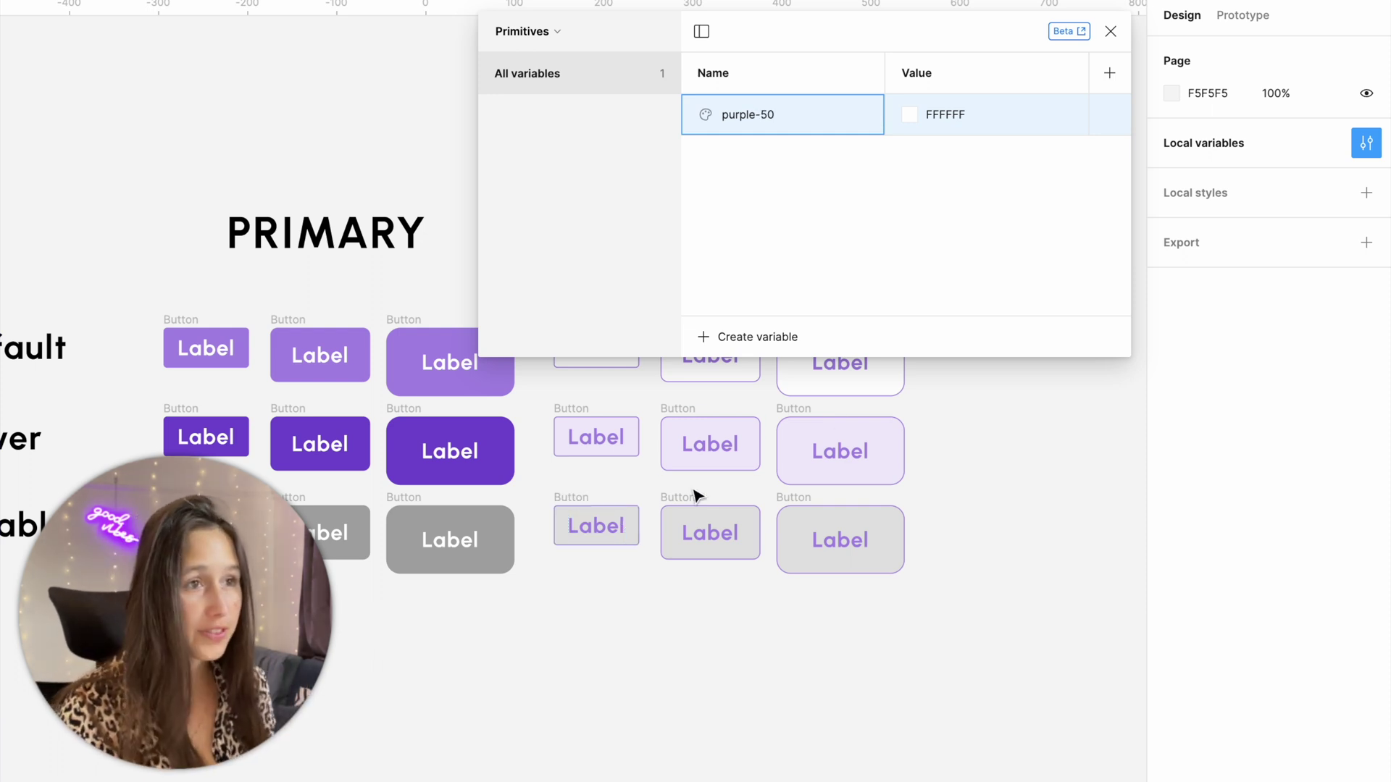
- Set the value of purple-50 to EFE9F9 by sampling the light purple fill of a secondary hover button
left_click(909, 109)
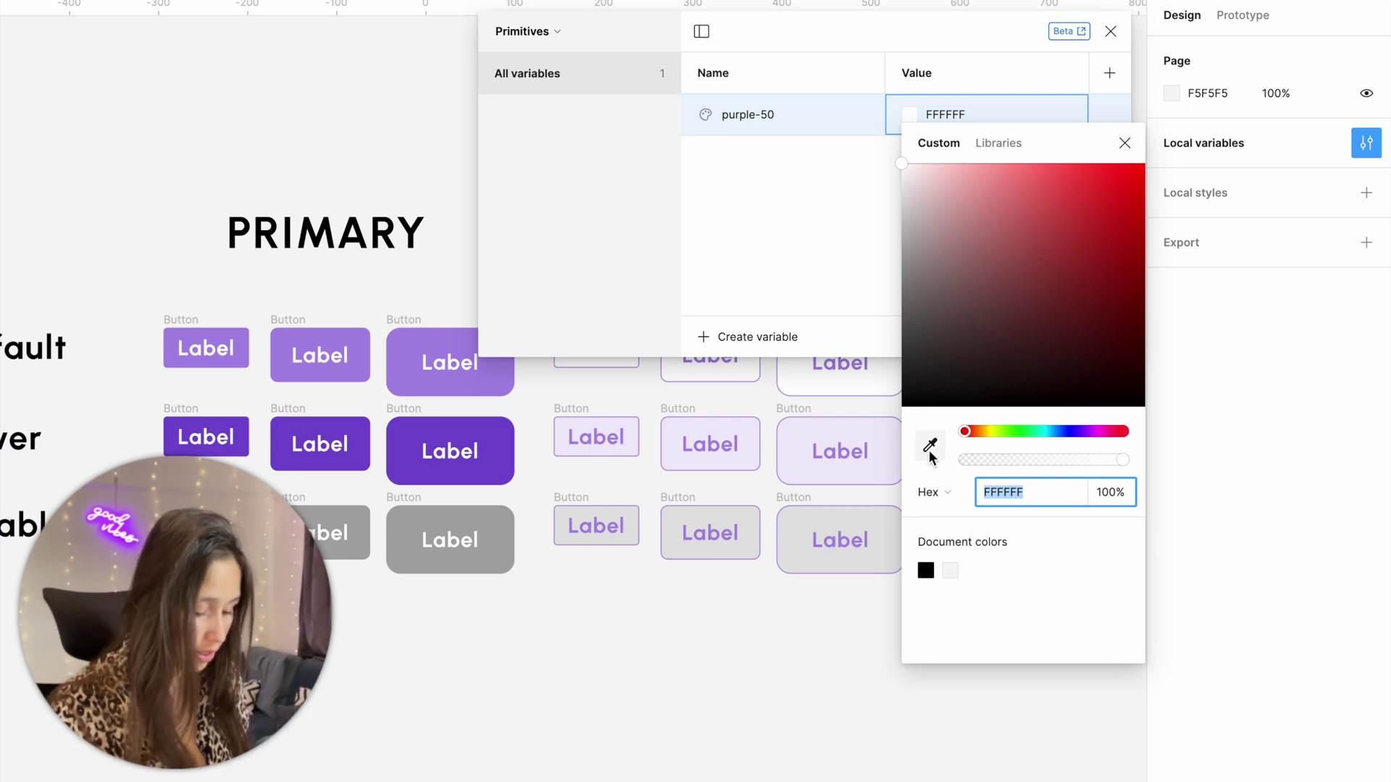
key("ctrl+c")
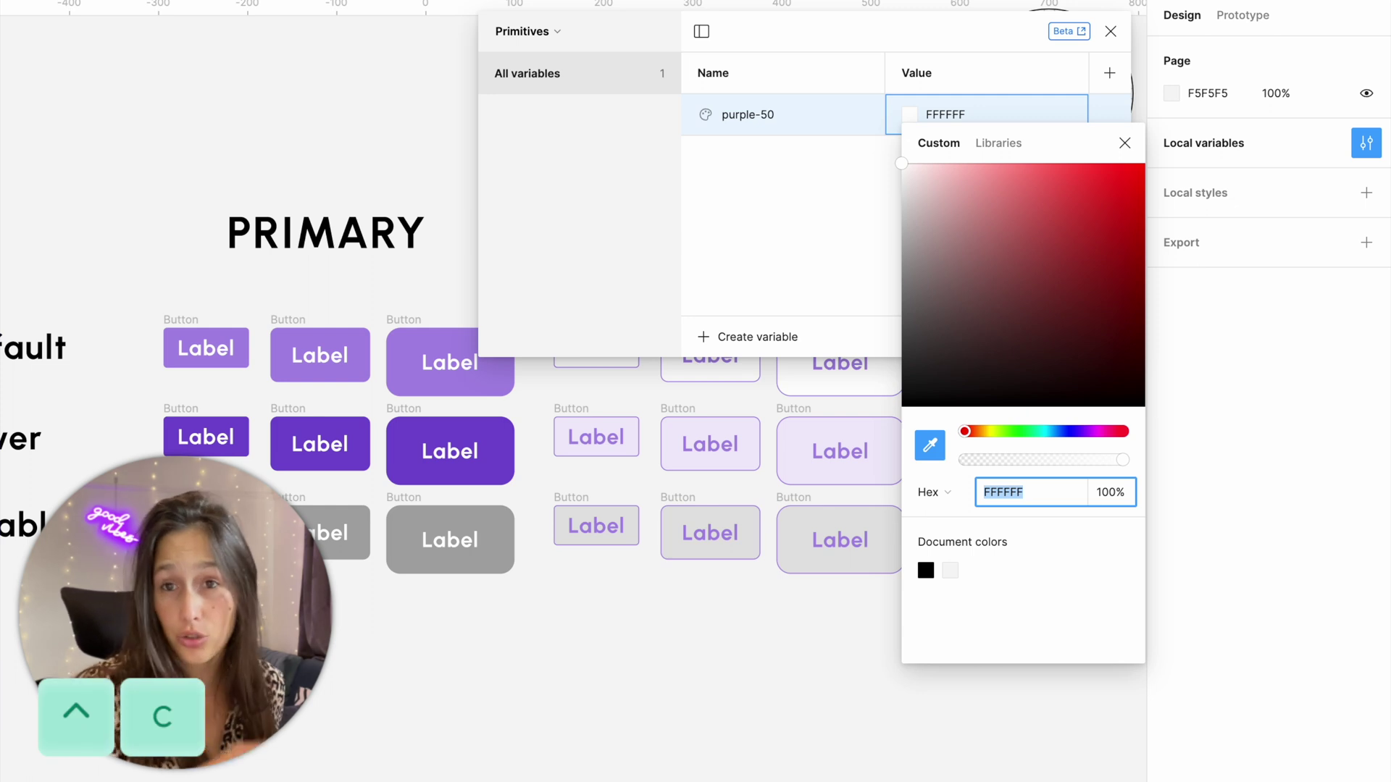
scroll(706, 434, "up", 2)
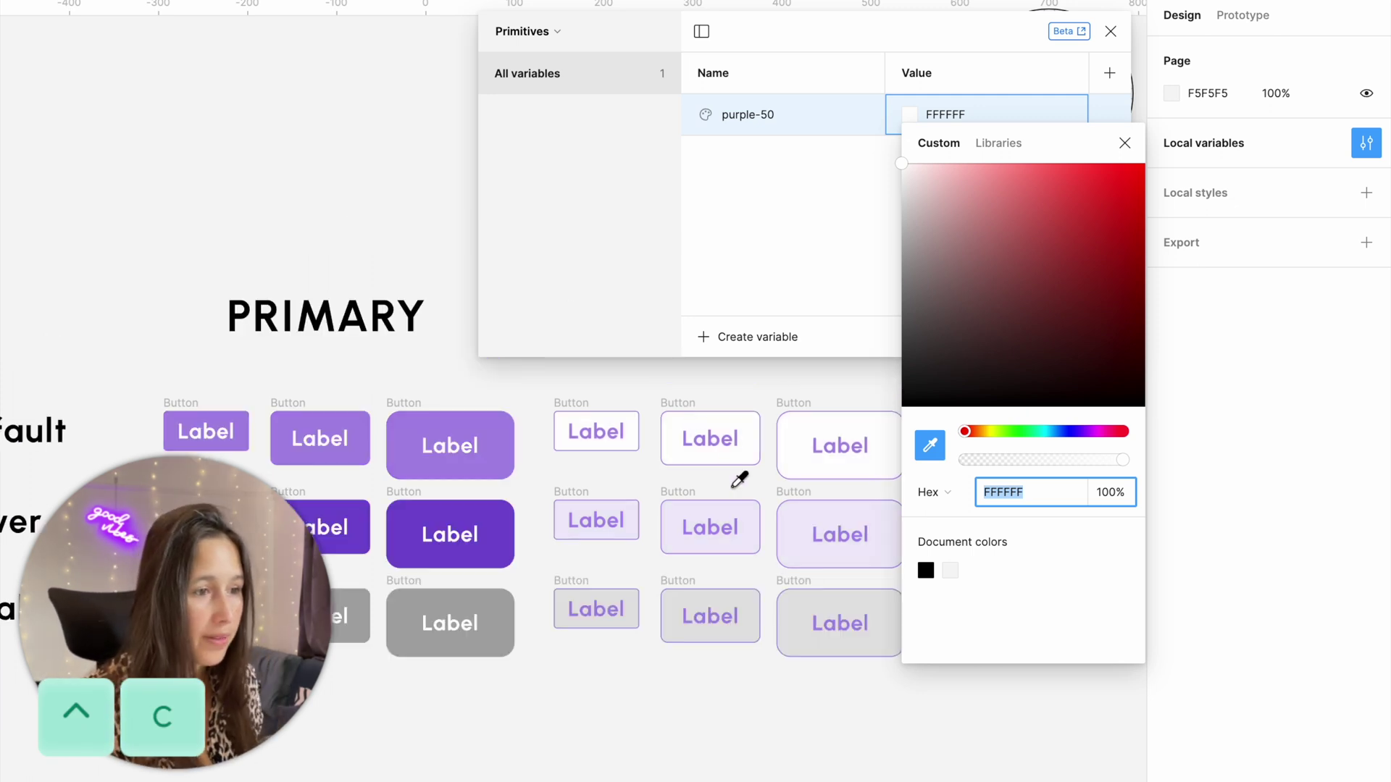
left_click(755, 507)
left_click(775, 285)
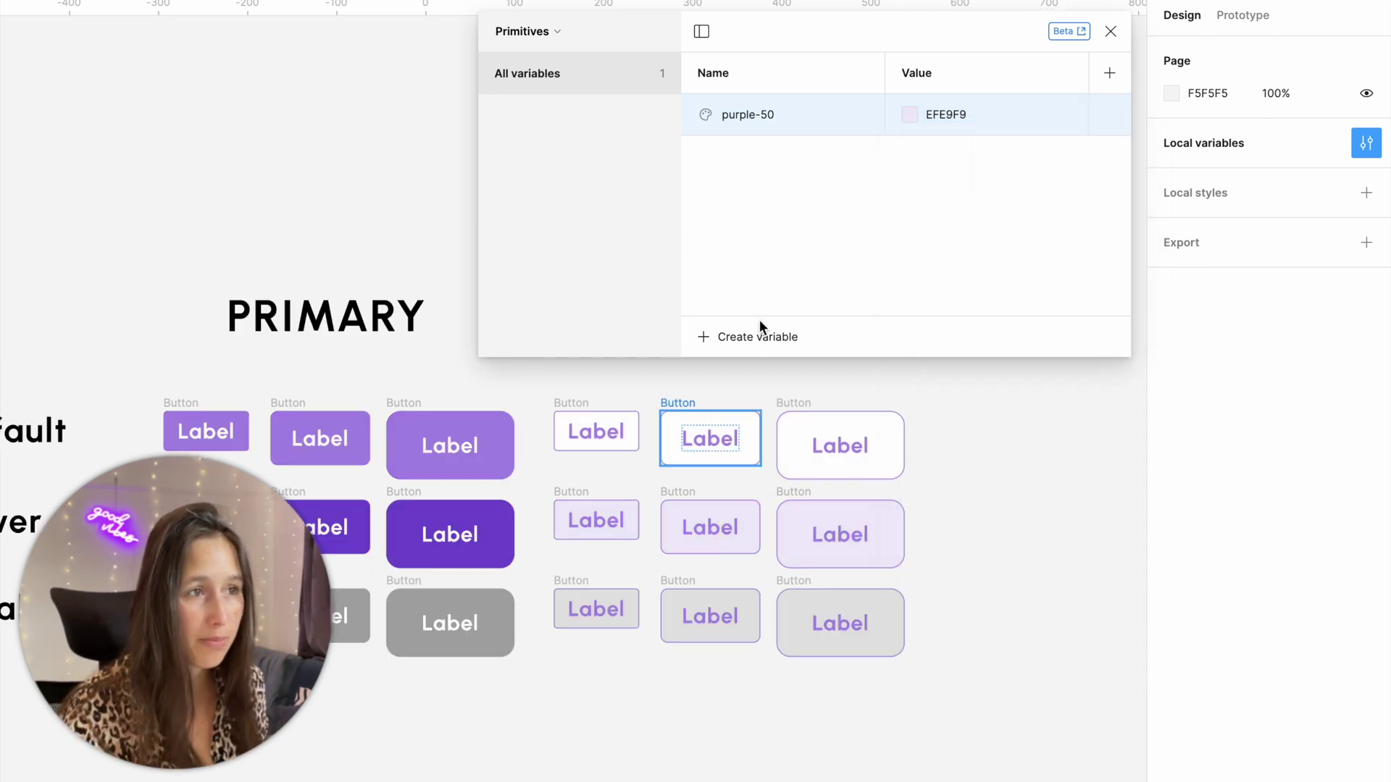
- Create a color variable named "purple-300" and sample the medium purple 9F7FE0 from the buttons as its value
left_click(756, 344)
left_click(765, 382)
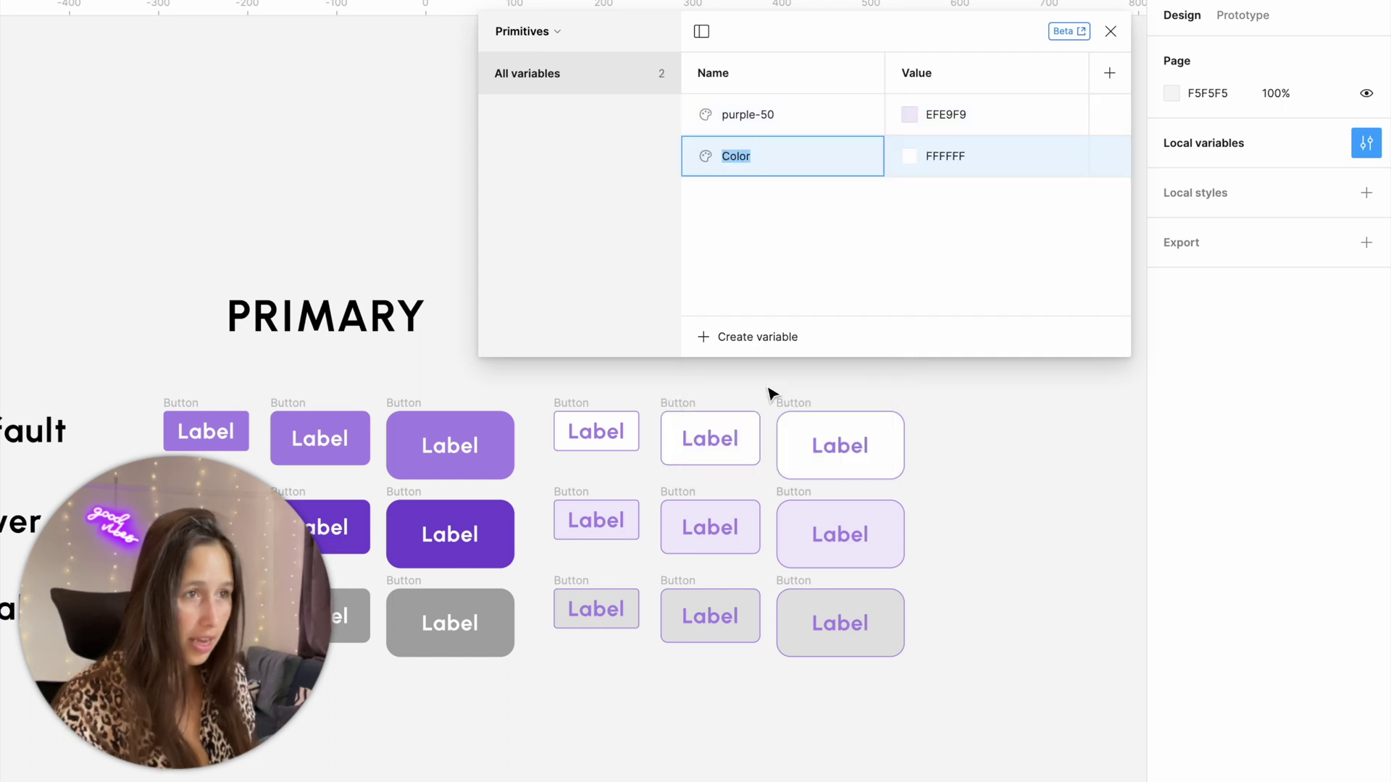
type("purple-300")
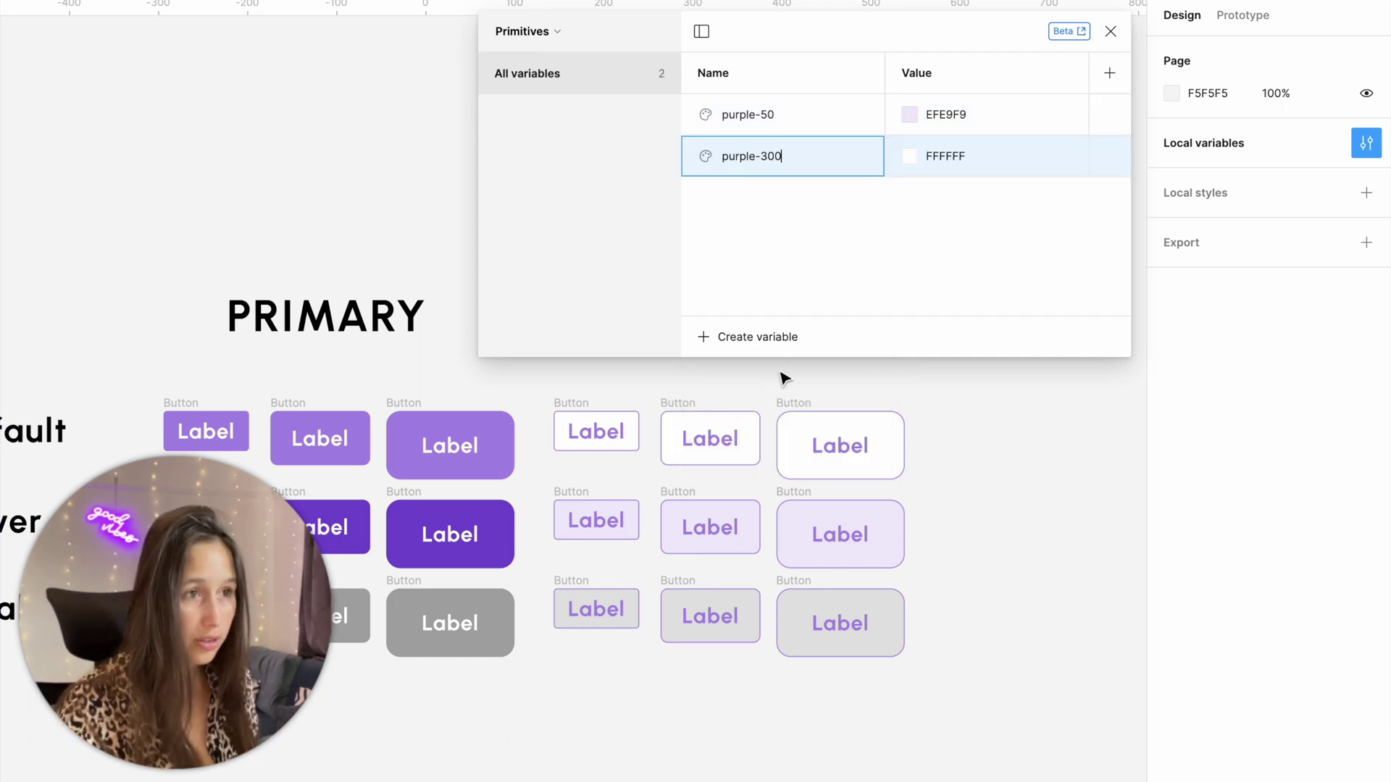
left_click(910, 158)
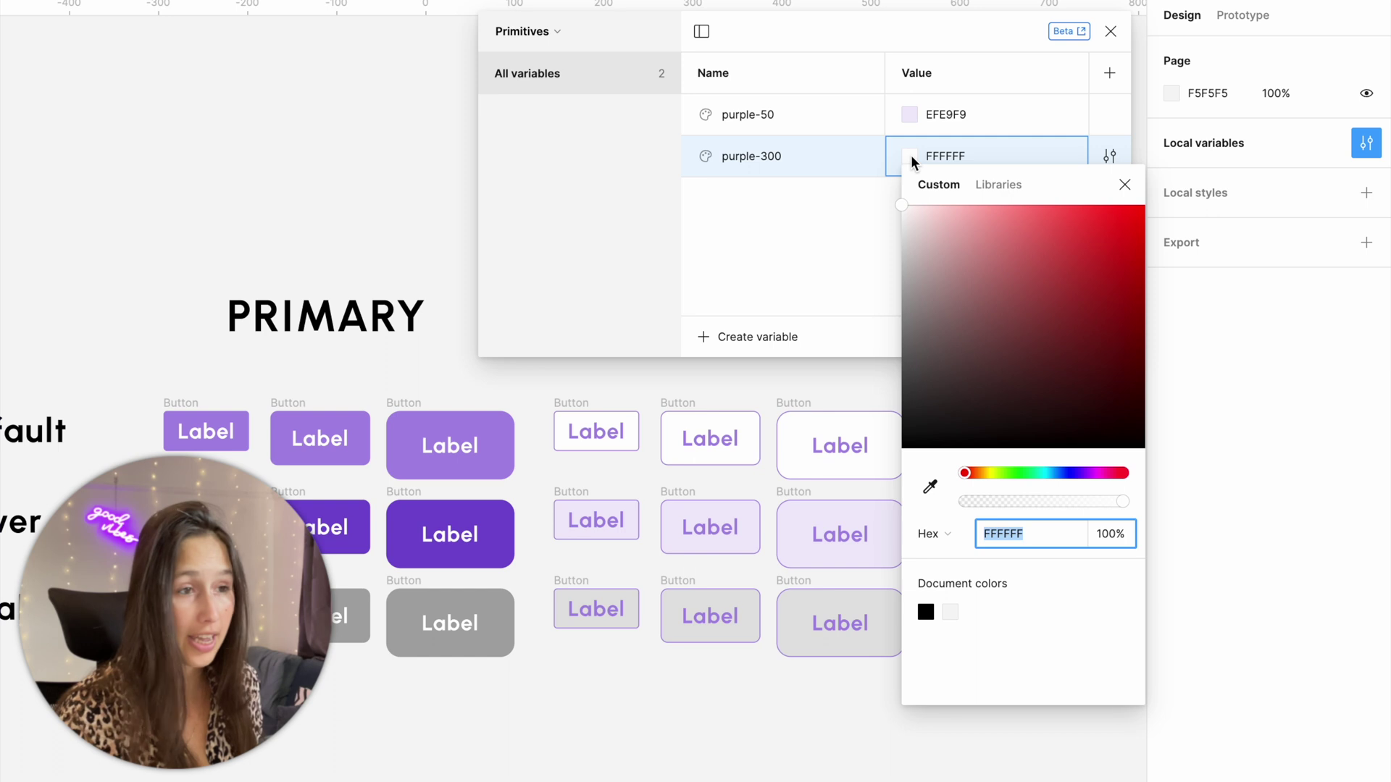
left_click(930, 487)
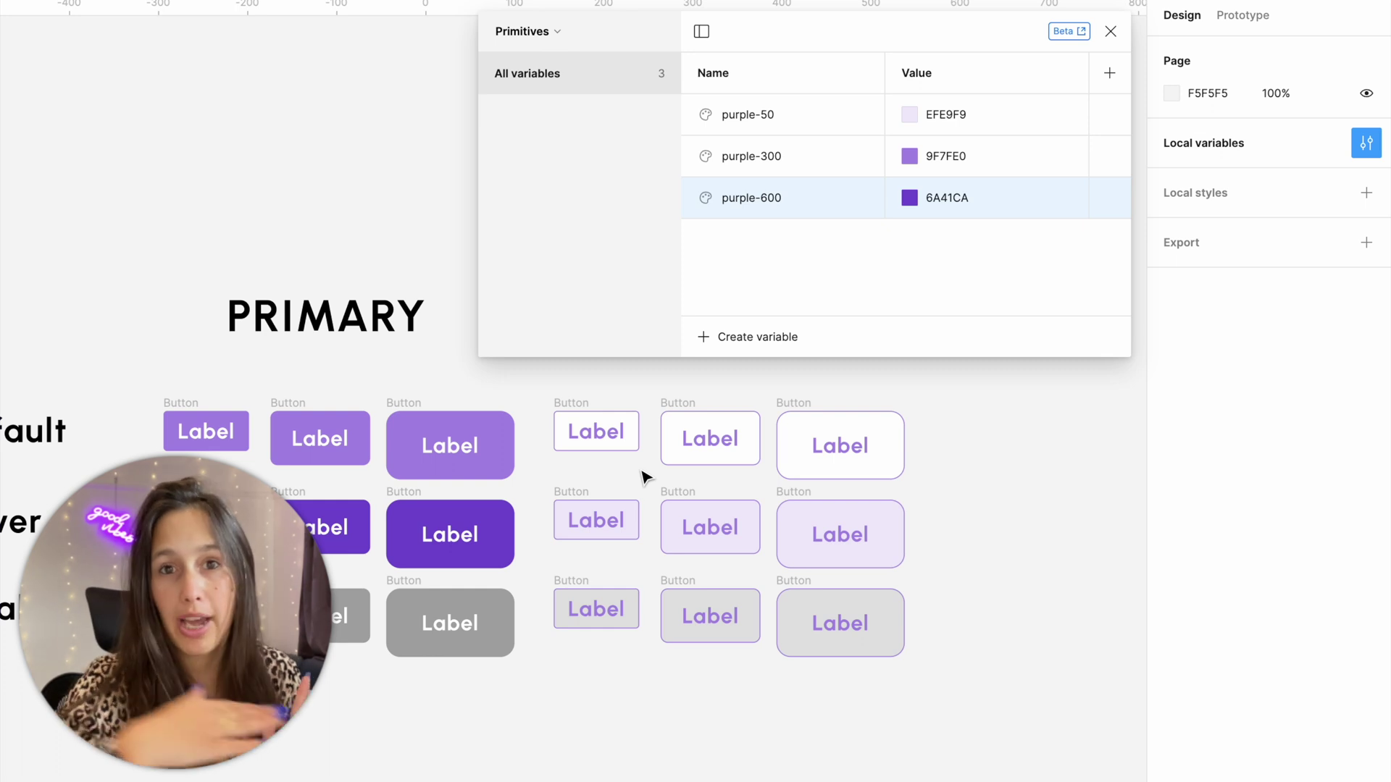
- Group the three purple variables into a new group named "Pruple"
left_click(822, 125, "shift")
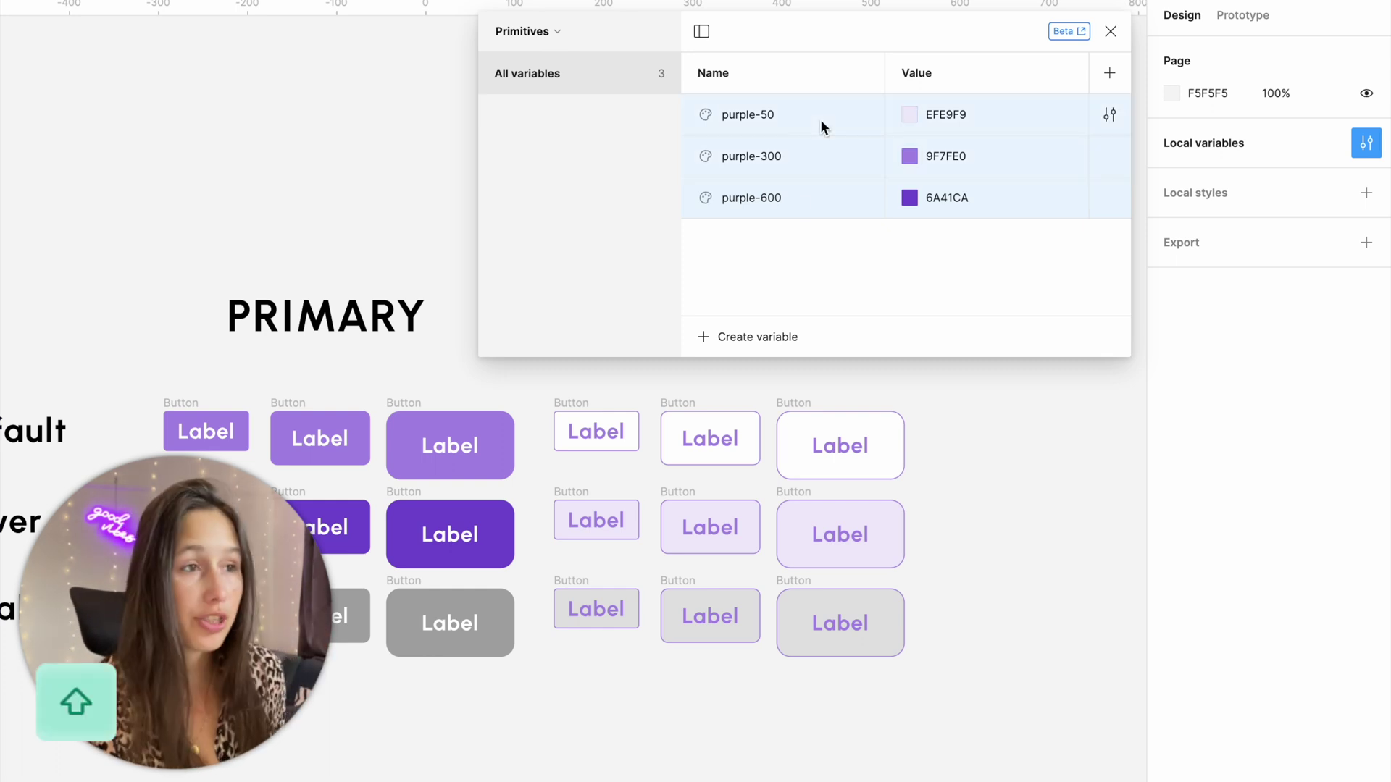
right_click(820, 119)
left_click(876, 140)
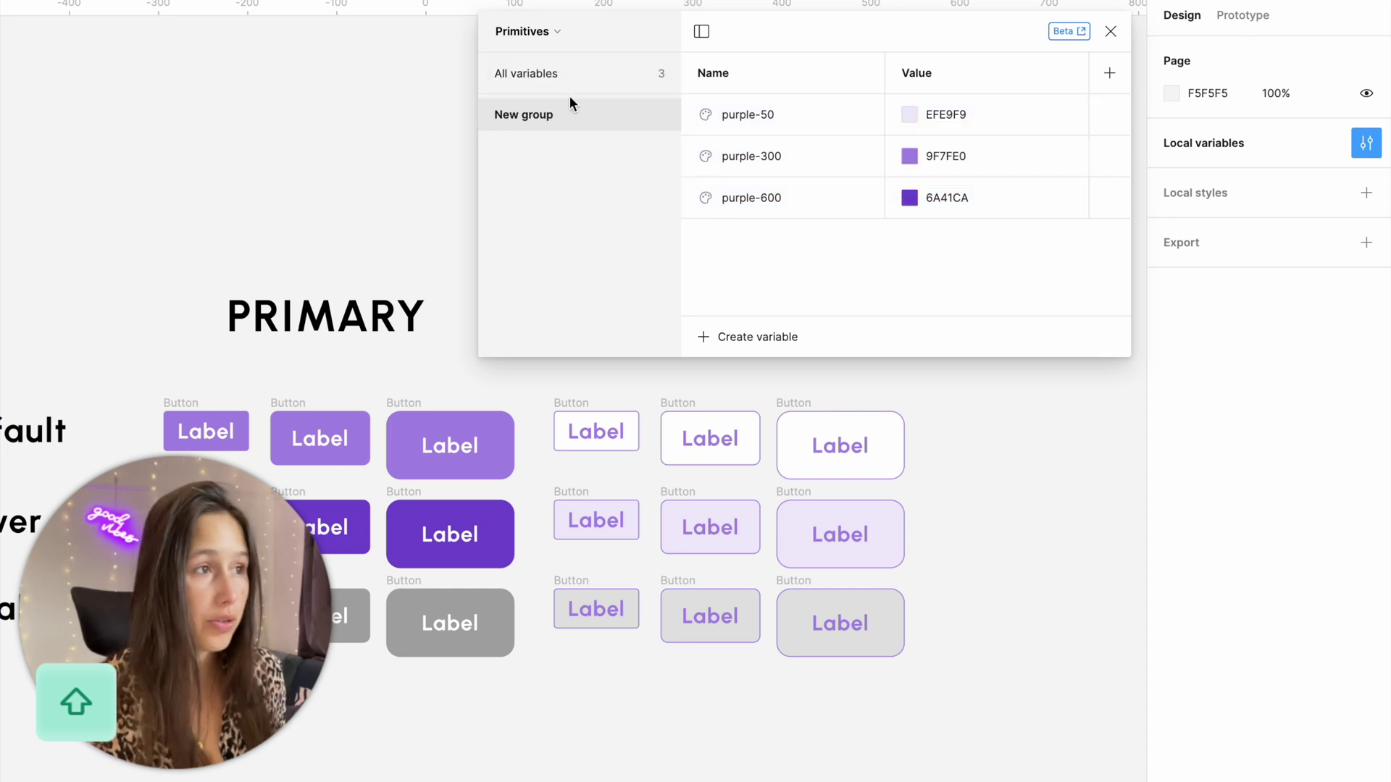
double_click(519, 115)
type("Pruple")
key("Return")
- Create a color variable named "white" outside the Pruple group, keeping the default color value
left_click(526, 73)
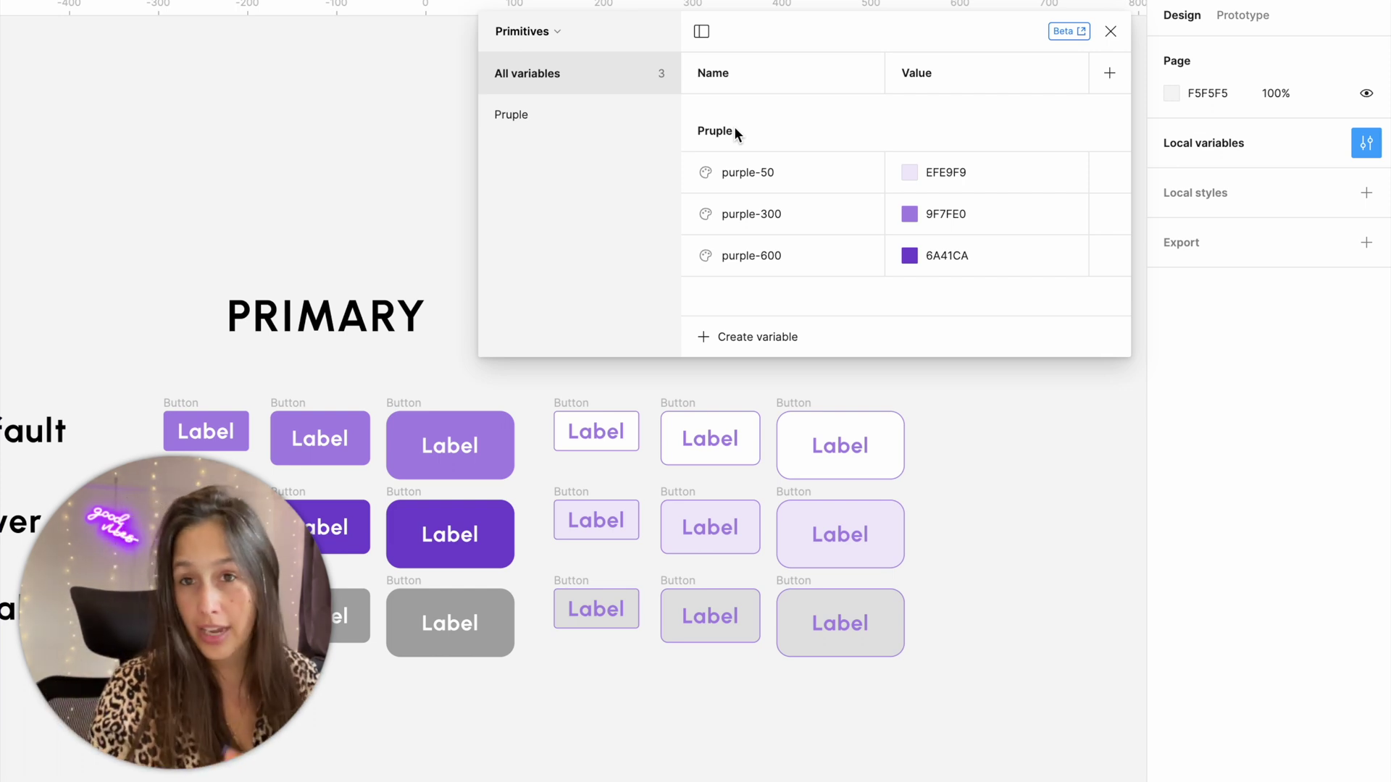
left_click(757, 337)
left_click(732, 378)
type("white")
- Create a color variable named "grey" with the value 9E9E9E
left_click(728, 336)
left_click(745, 375)
type("grey")
left_click(978, 156)
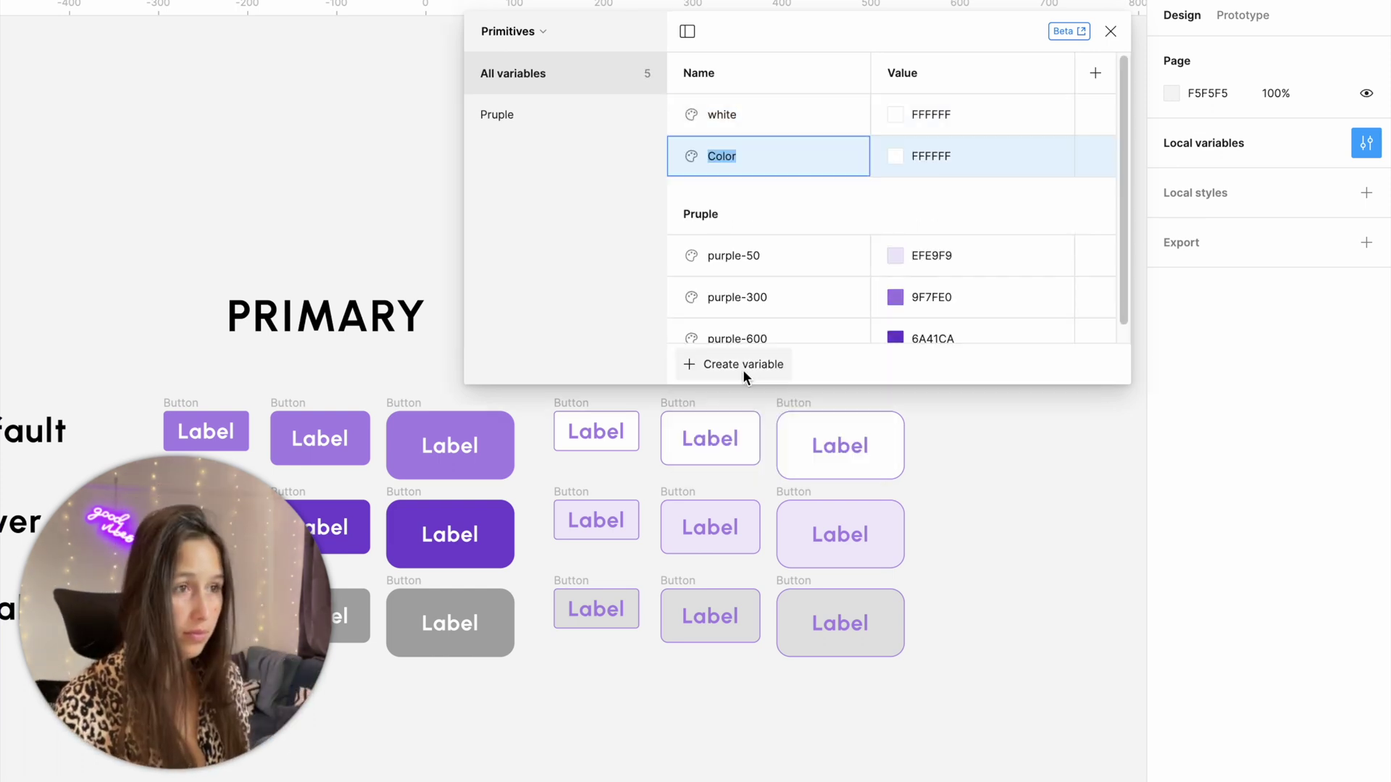
- Create a color variable named "light grey" with the value E0E0E0 and move it above grey in the list
left_click(743, 365)
left_click(731, 405)
type("light grey")
left_click(932, 198)
type("E0E0E0")
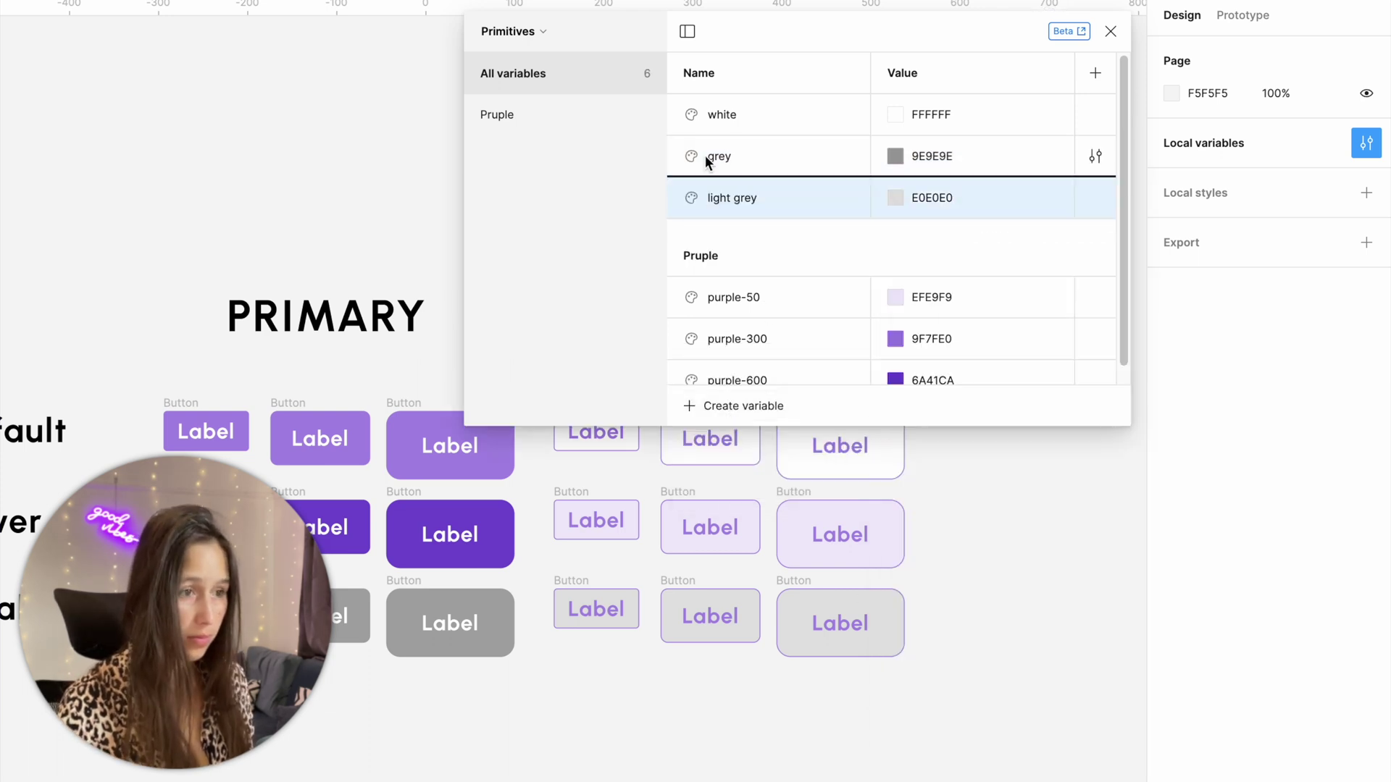
left_click_drag(693, 208, 801, 246)
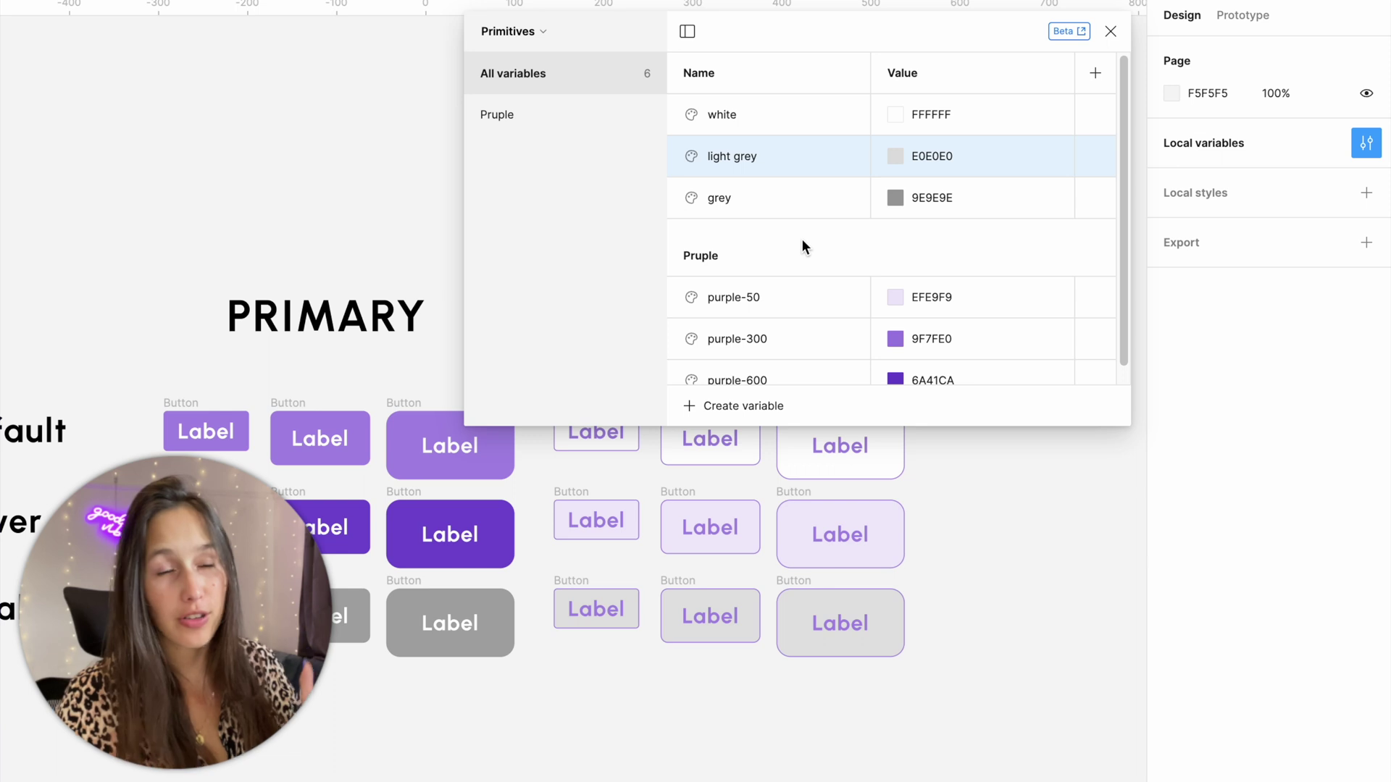
- Group the white, light grey and grey variables as "Greyscale" and return to the list of all variables
left_click(775, 203)
left_click(776, 120, "shift")
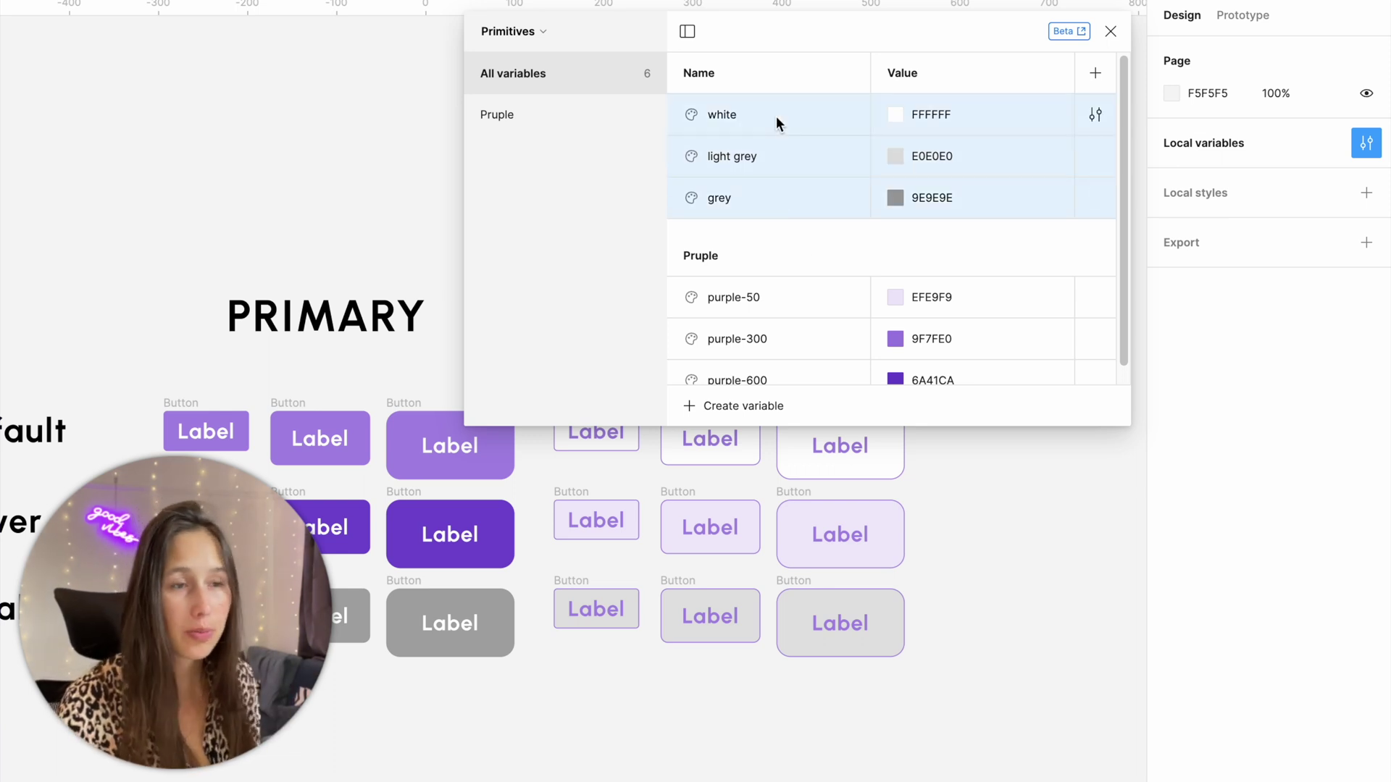
right_click(777, 123)
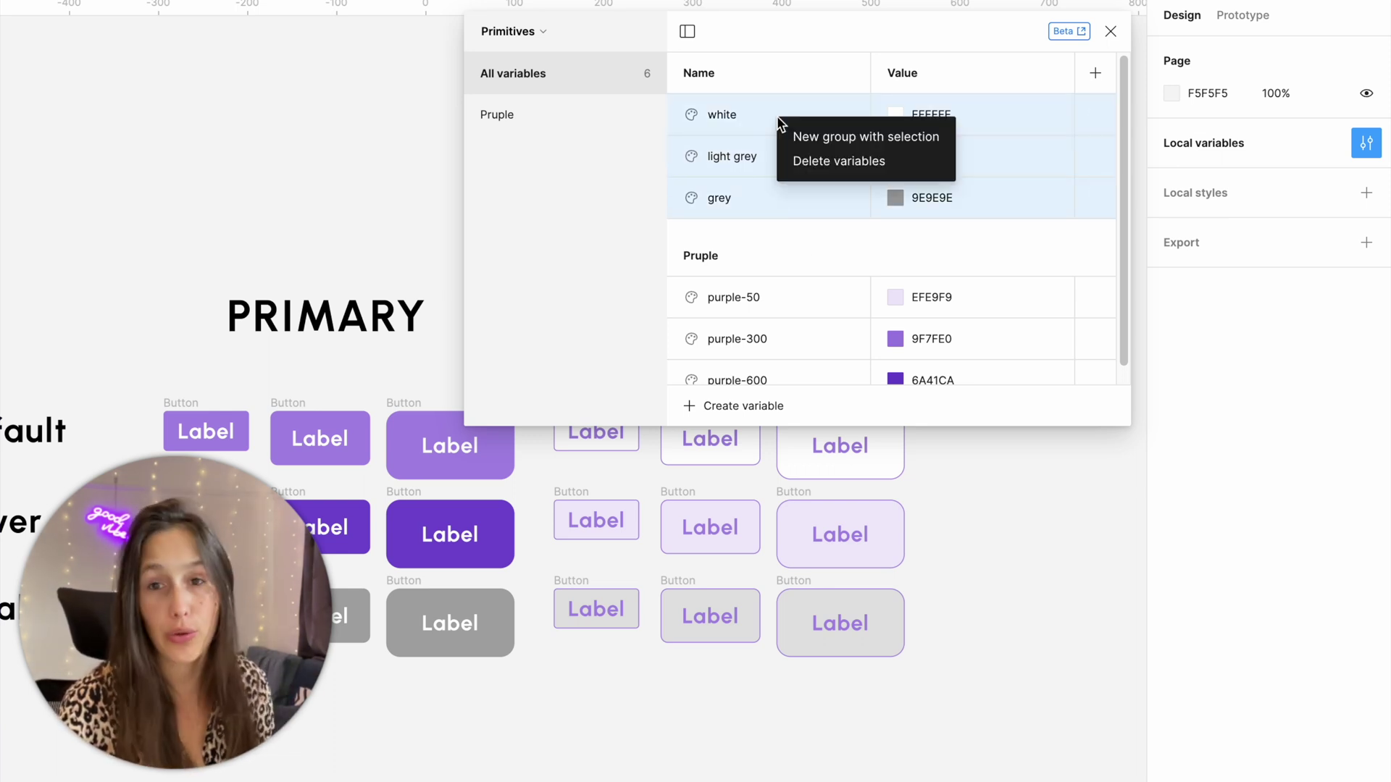
left_click(814, 134)
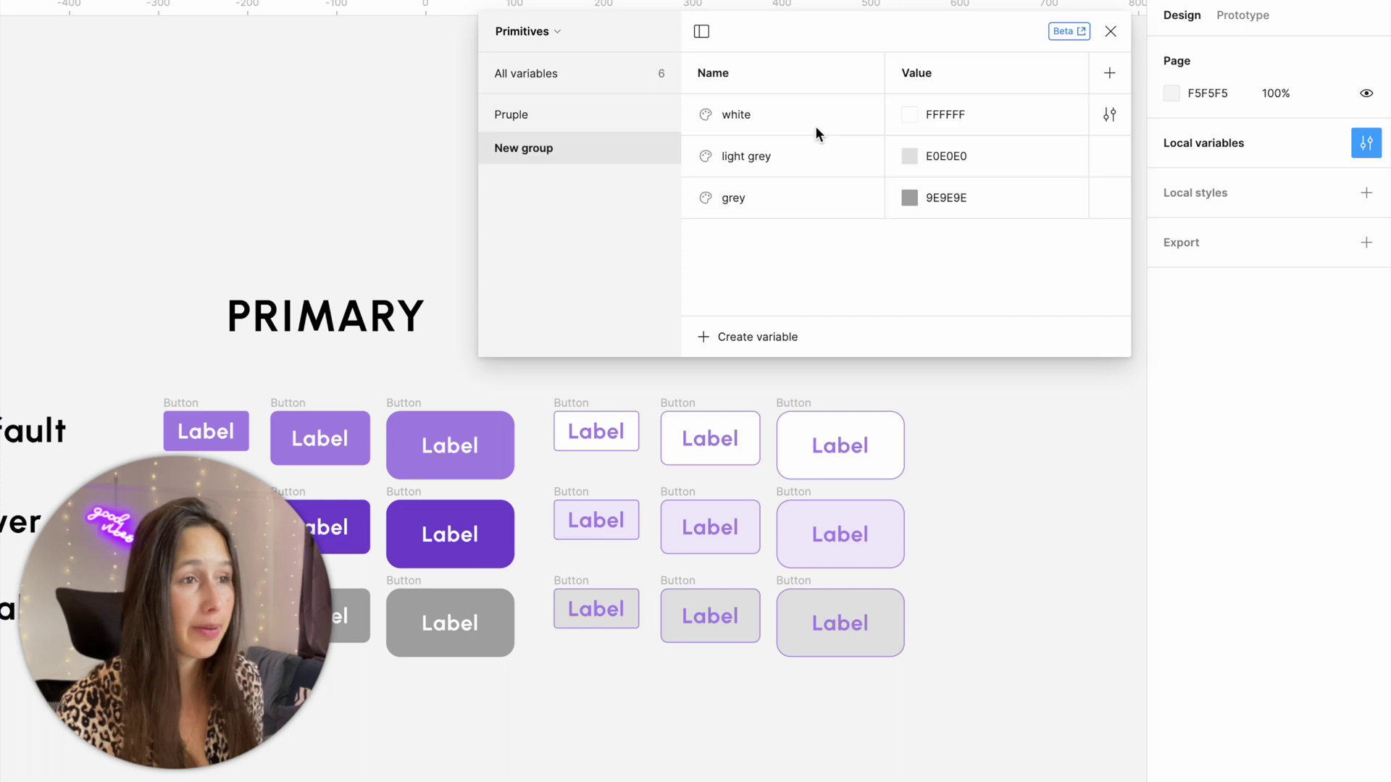
double_click(580, 151)
type("Greysc")
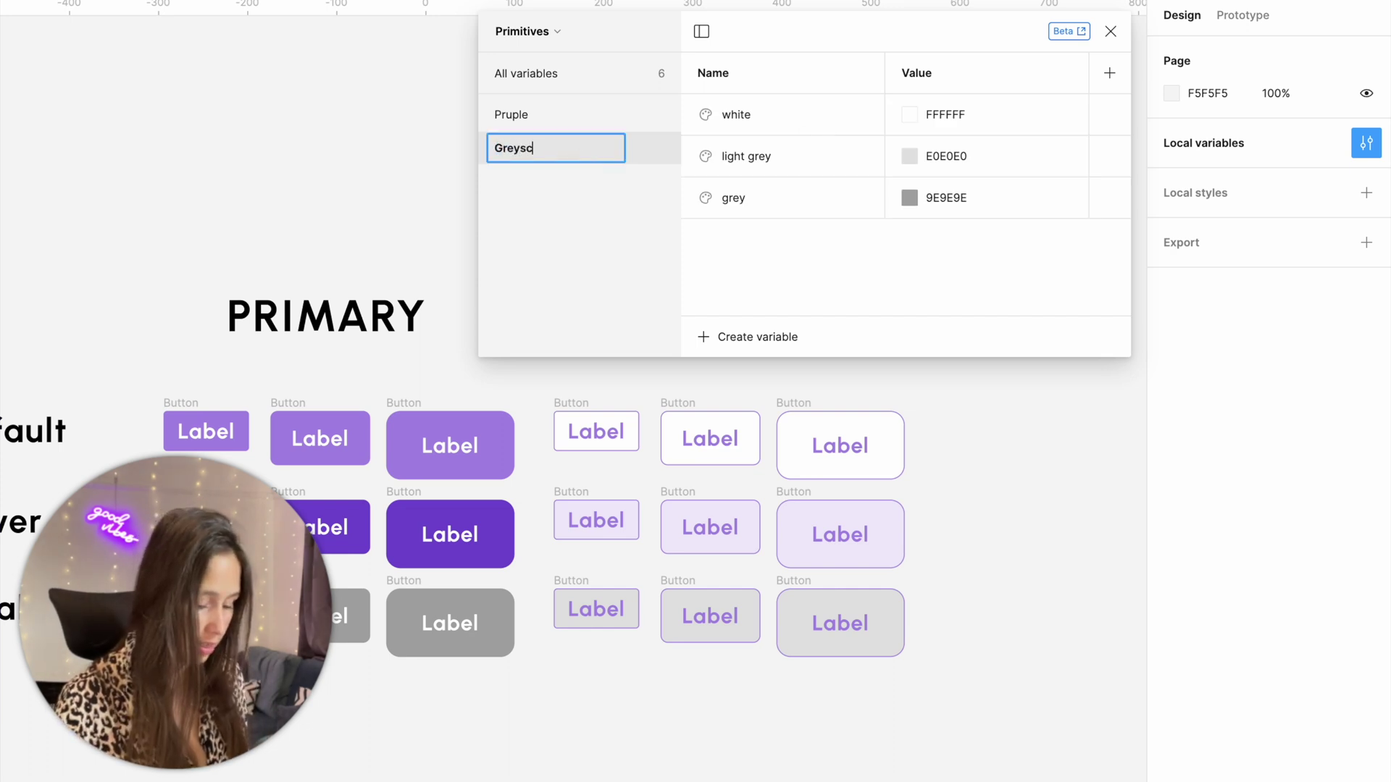
type("ale")
key("Return")
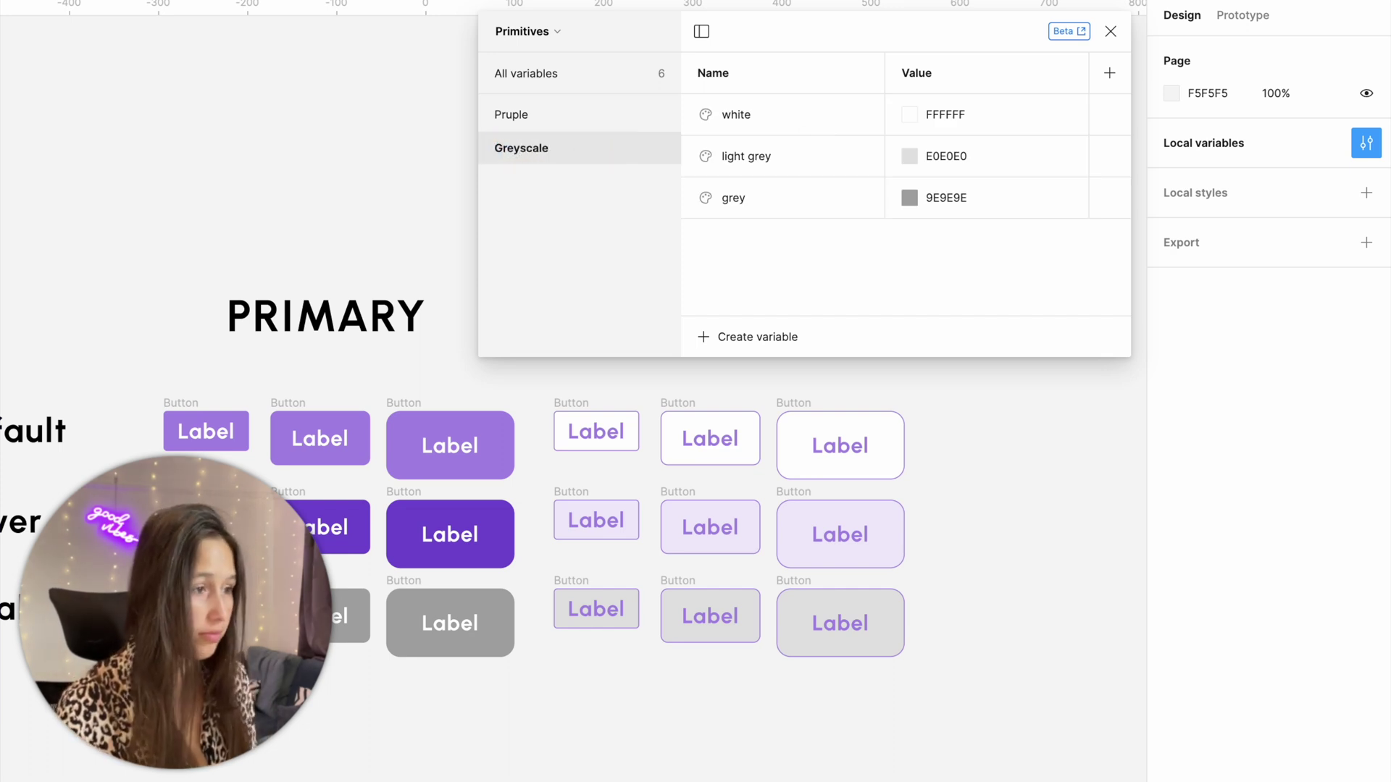
left_click(508, 74)
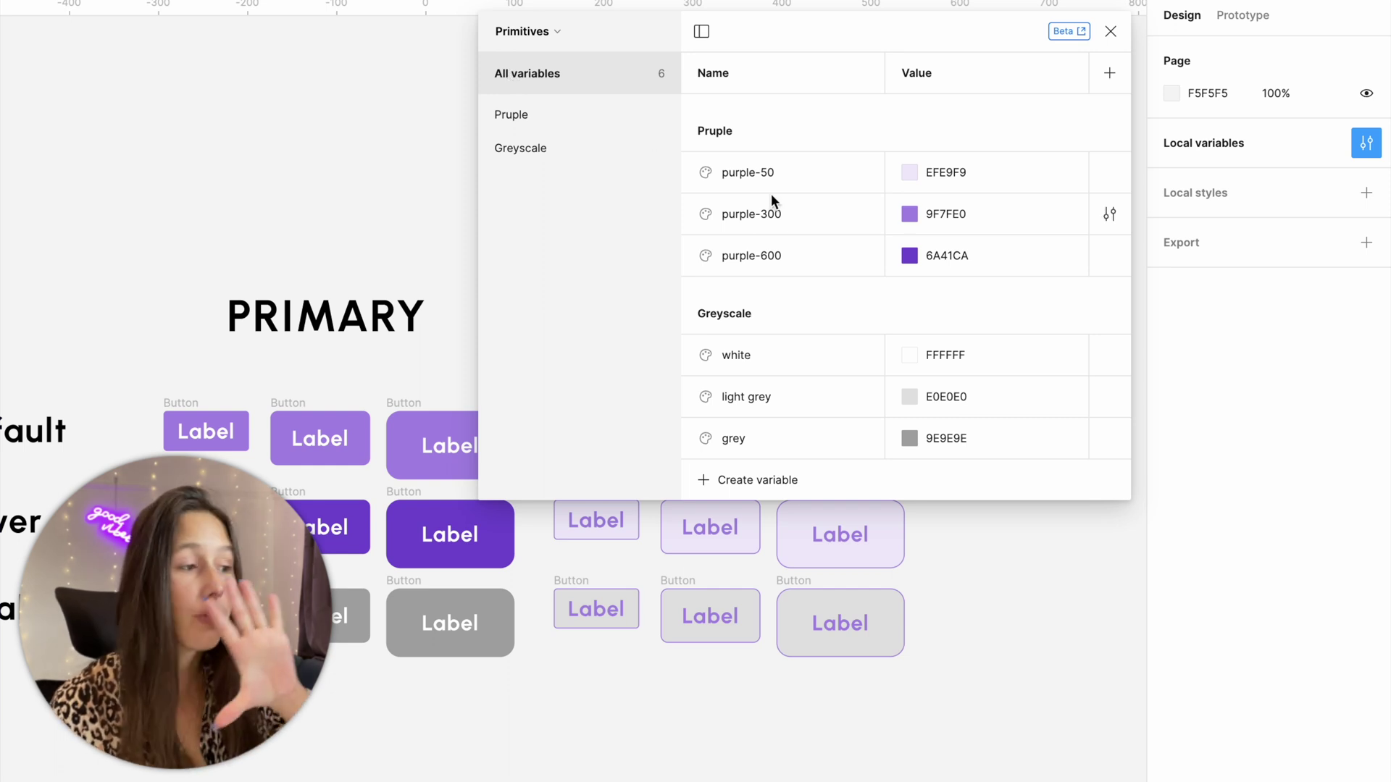
- Create a new variable collection named "Semantic"
scroll(667, 543, "up", 2)
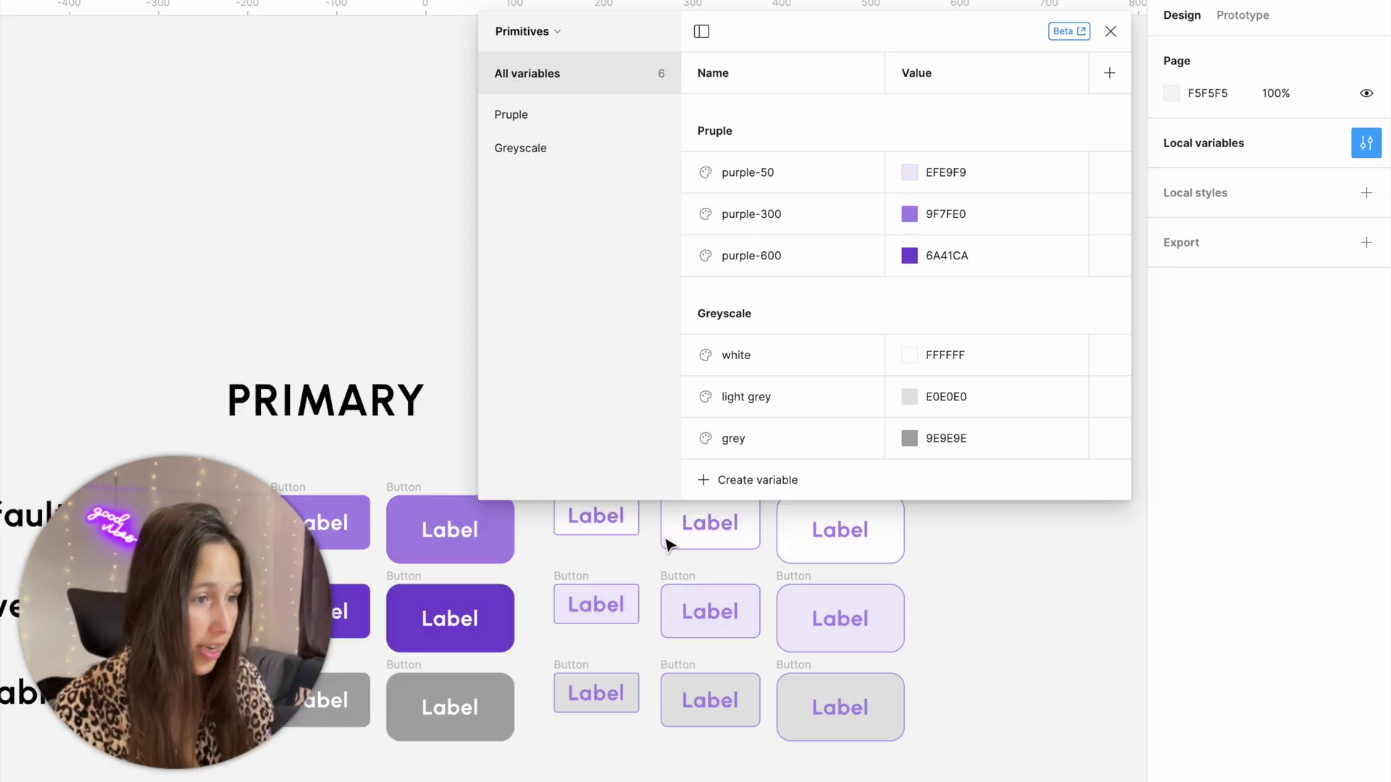
scroll(668, 543, "up", 1)
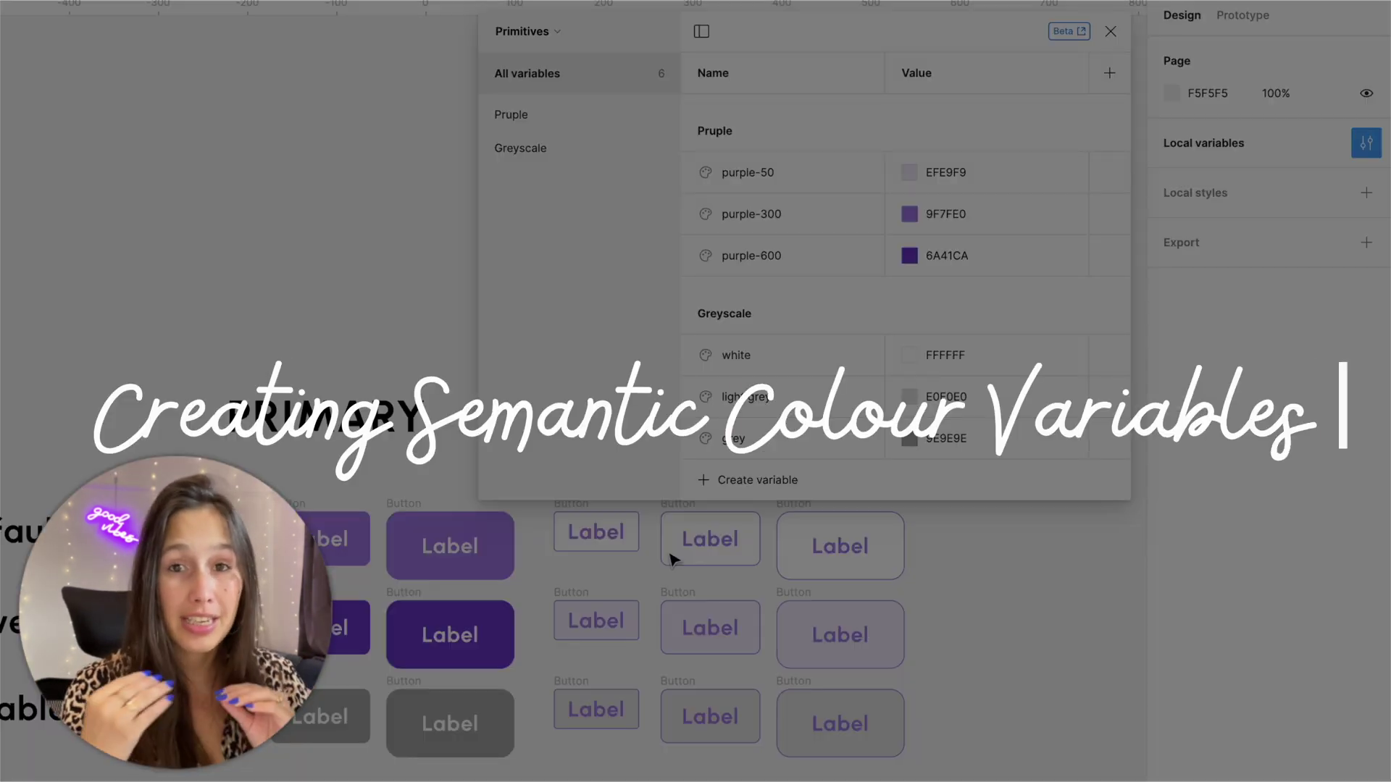
left_click(523, 31)
left_click(550, 72)
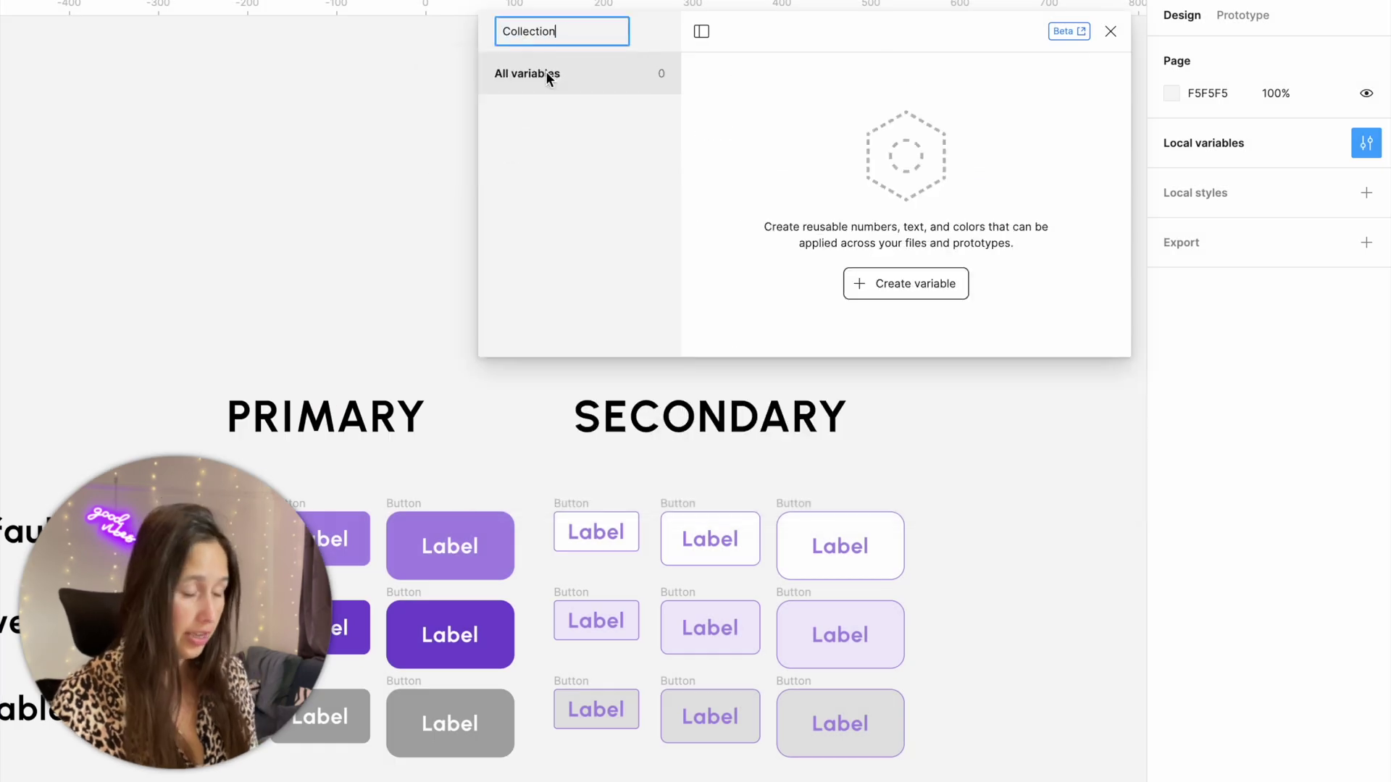
double_click(543, 36)
type("Semantic")
key("Return")
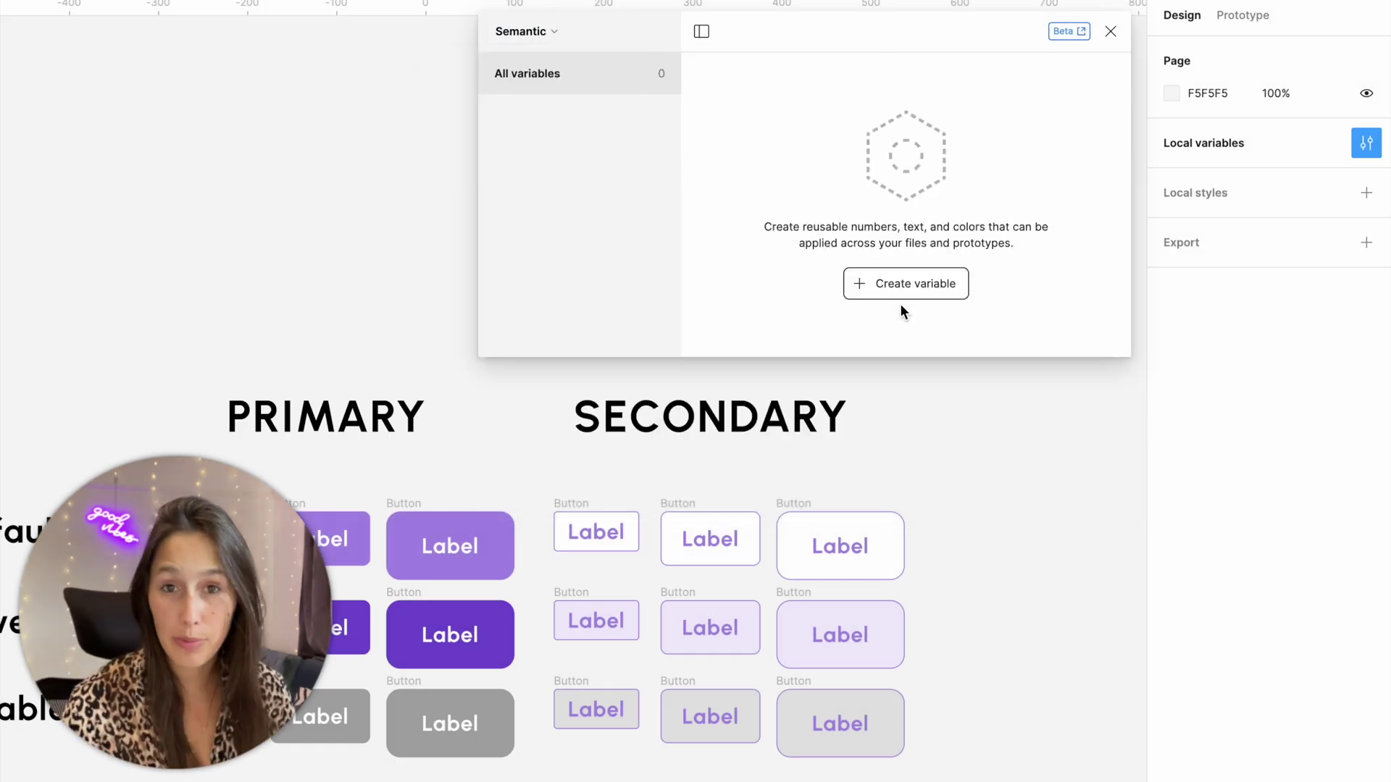
- Create a color variable named "label" in the Semantic collection
left_click(906, 286)
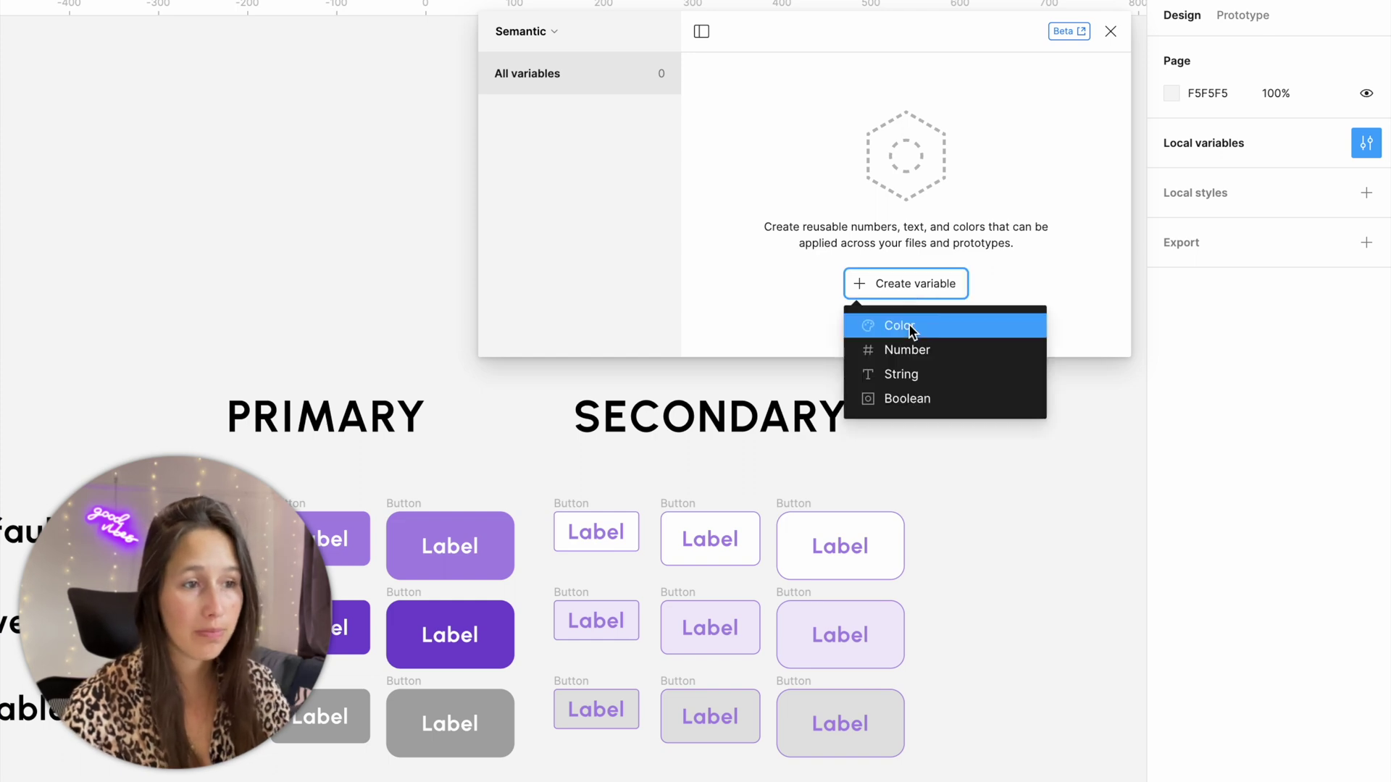
left_click(909, 328)
type("label")
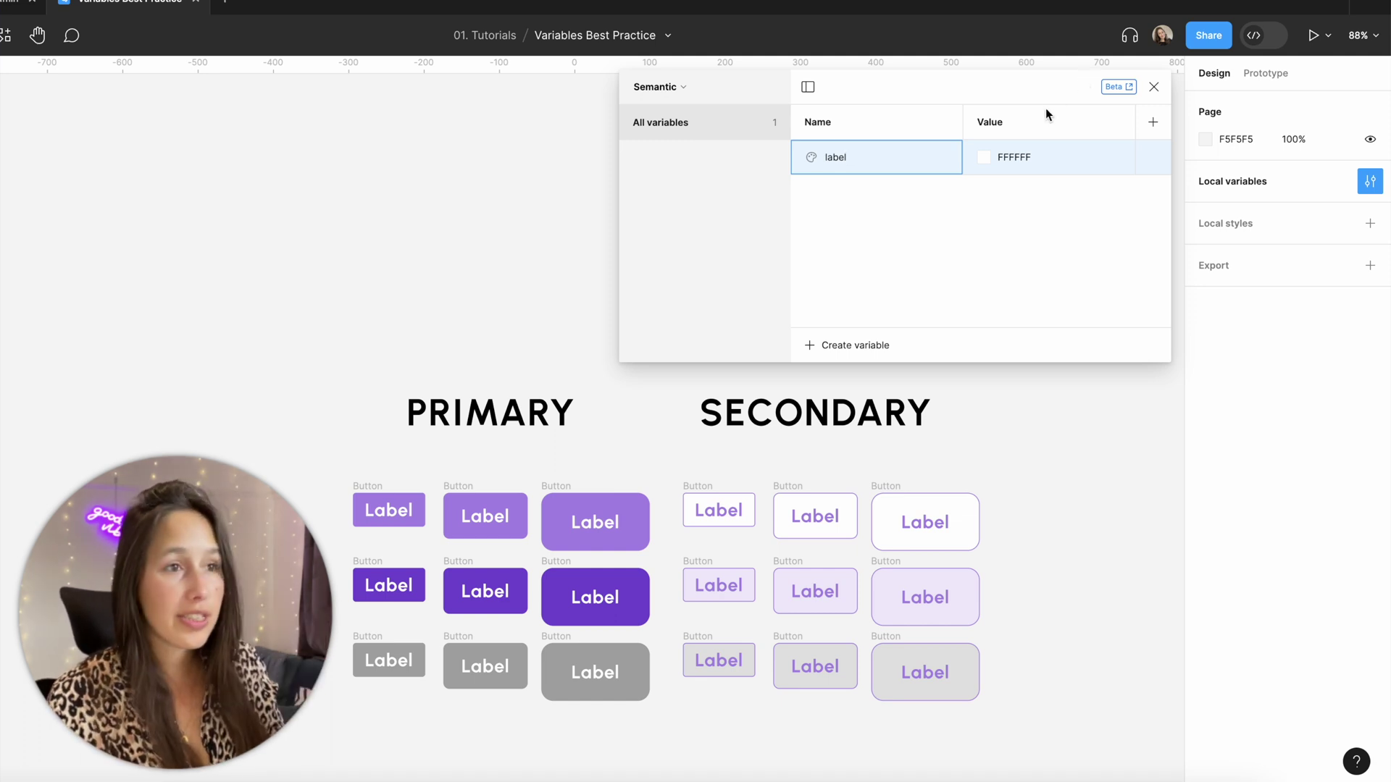
- Add a second mode to the Semantic collection and name the two modes "primary" and "secondary"
left_click(1152, 122)
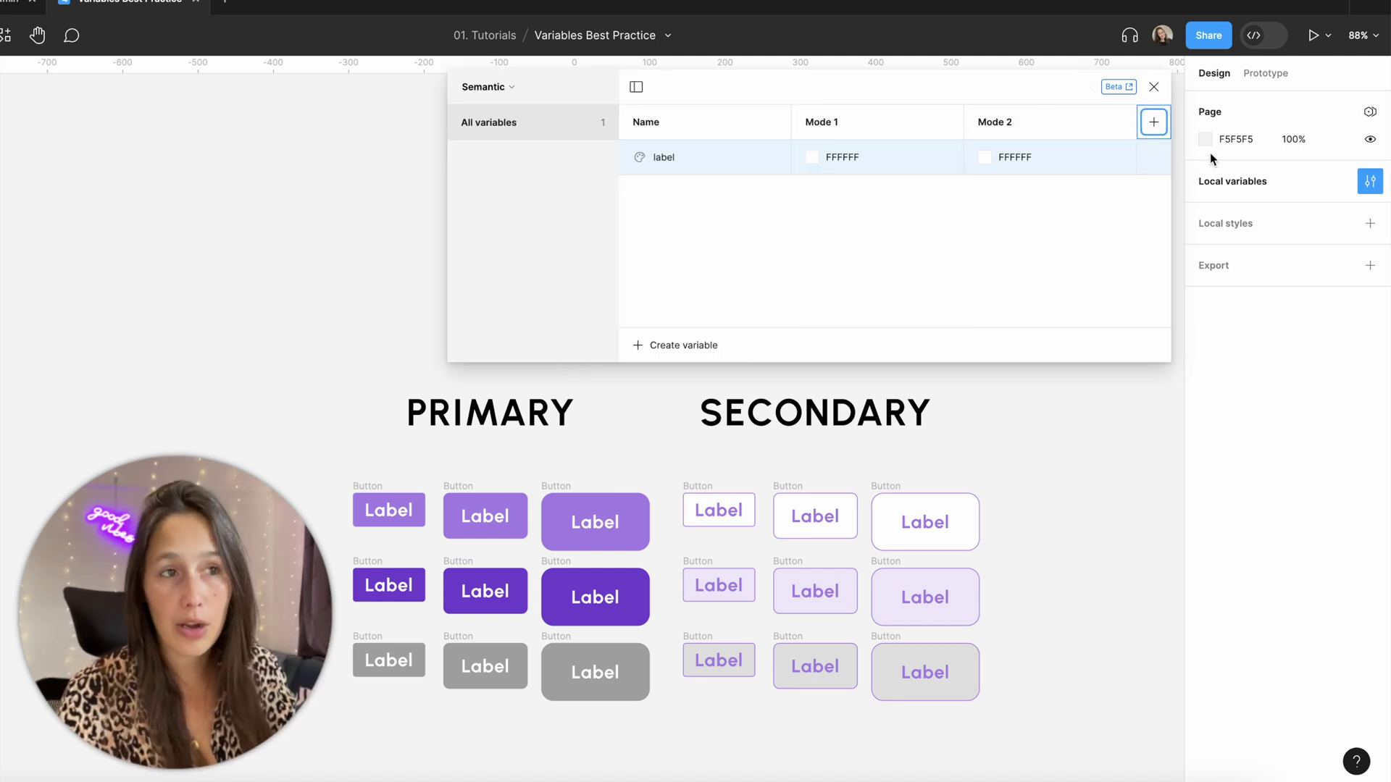
double_click(842, 127)
type("primary")
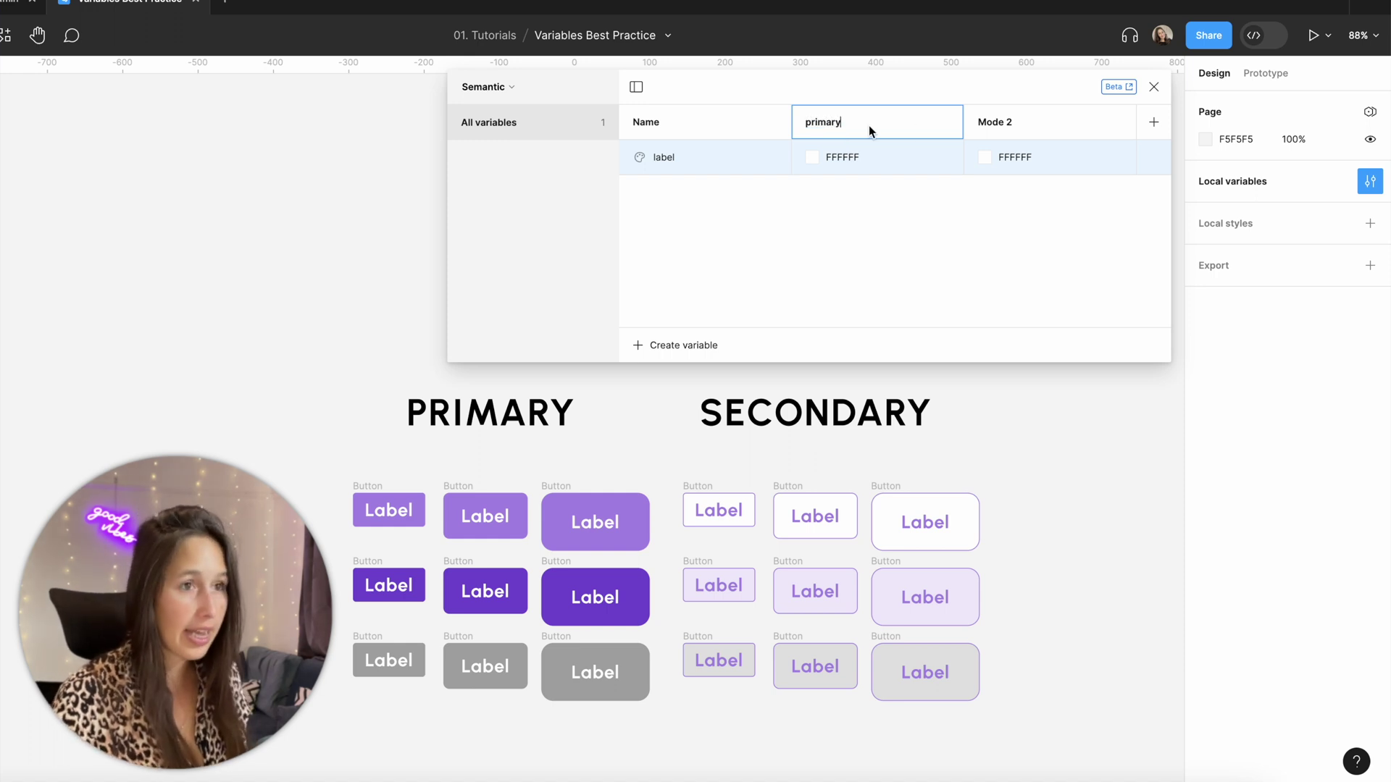
key("Return")
double_click(975, 126)
type("s")
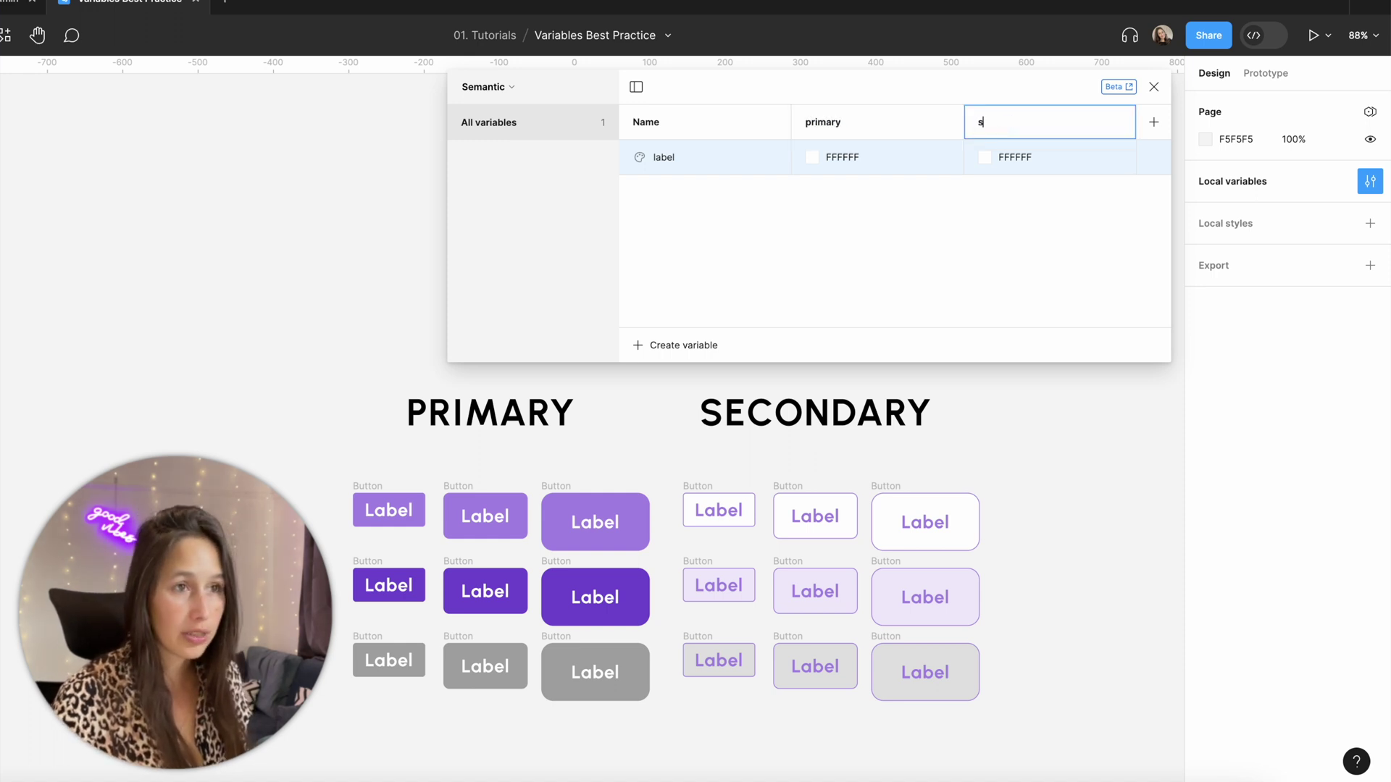
type("econdary")
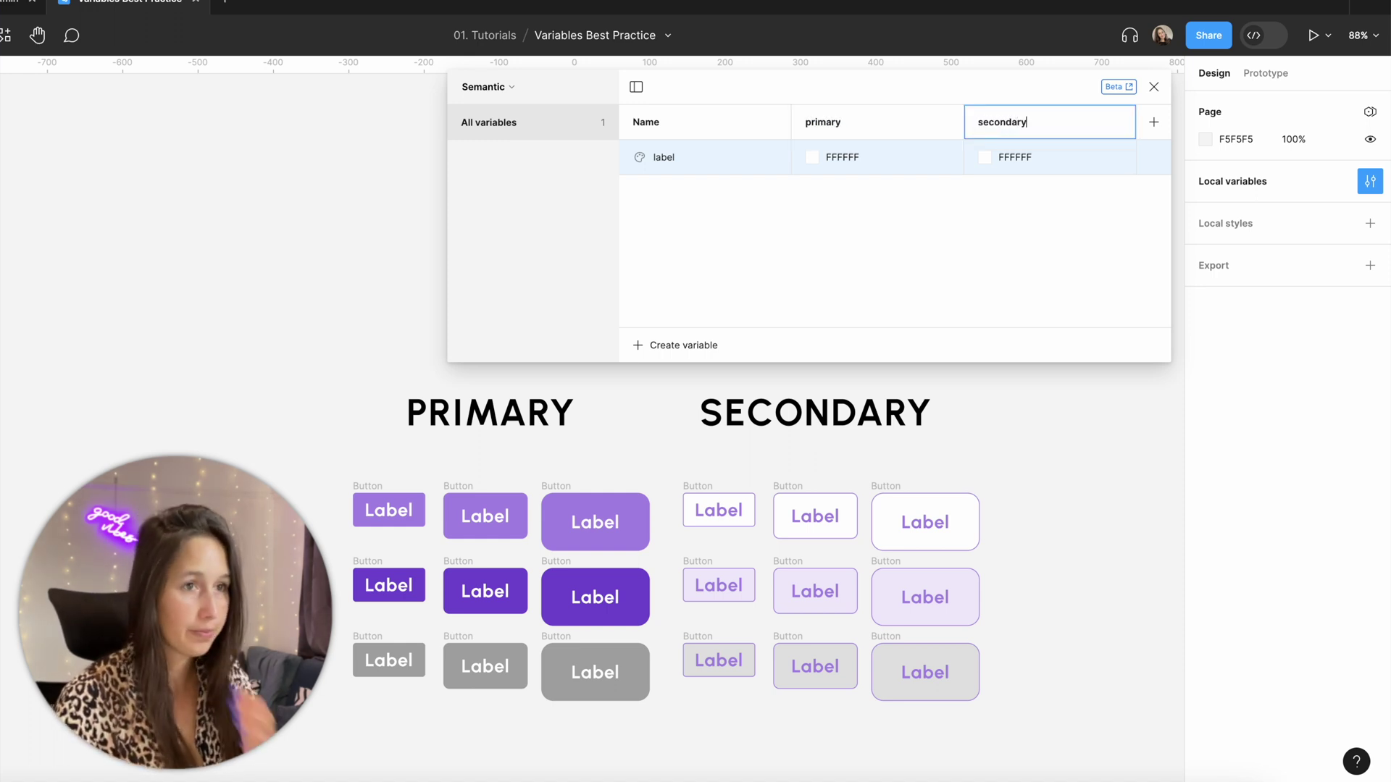
- Link the label variable's primary value to the white Greyscale primitive
double_click(701, 168)
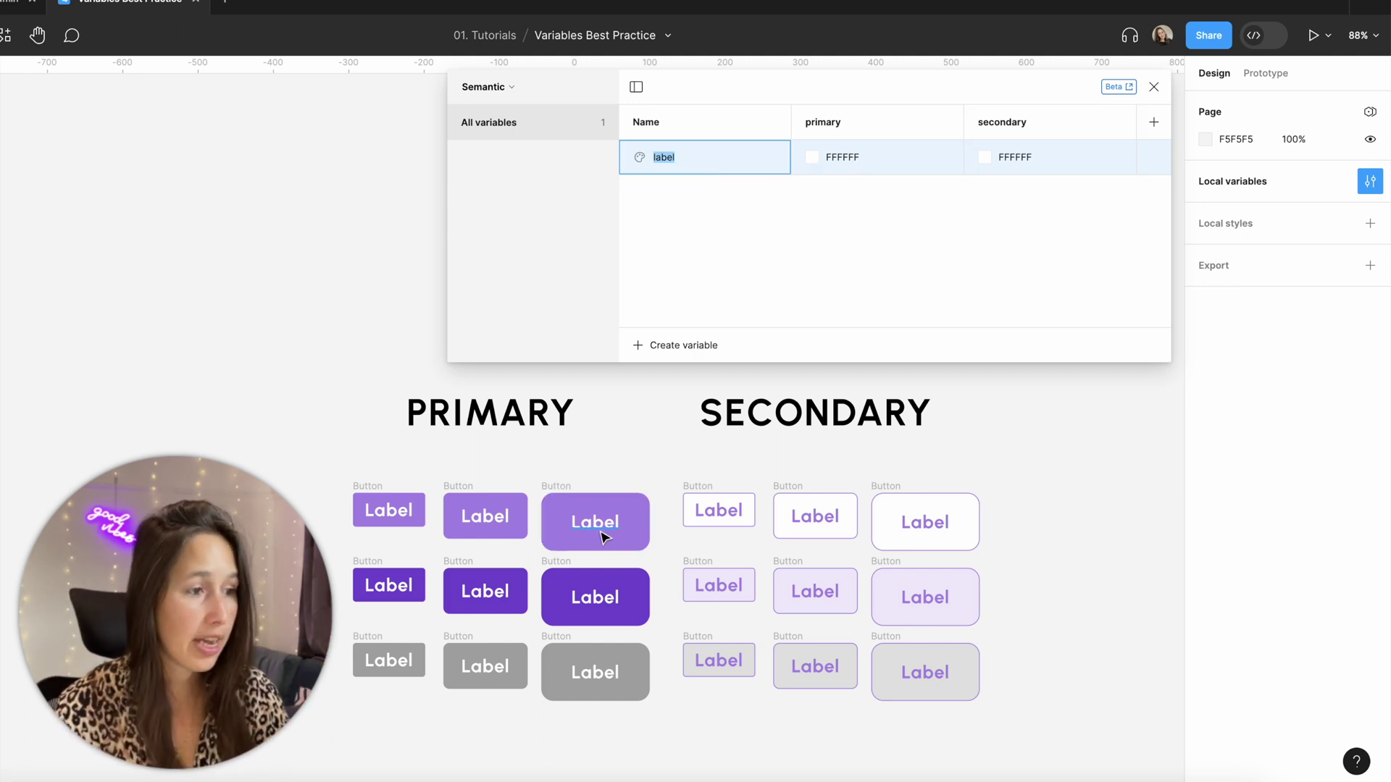
left_click(925, 156)
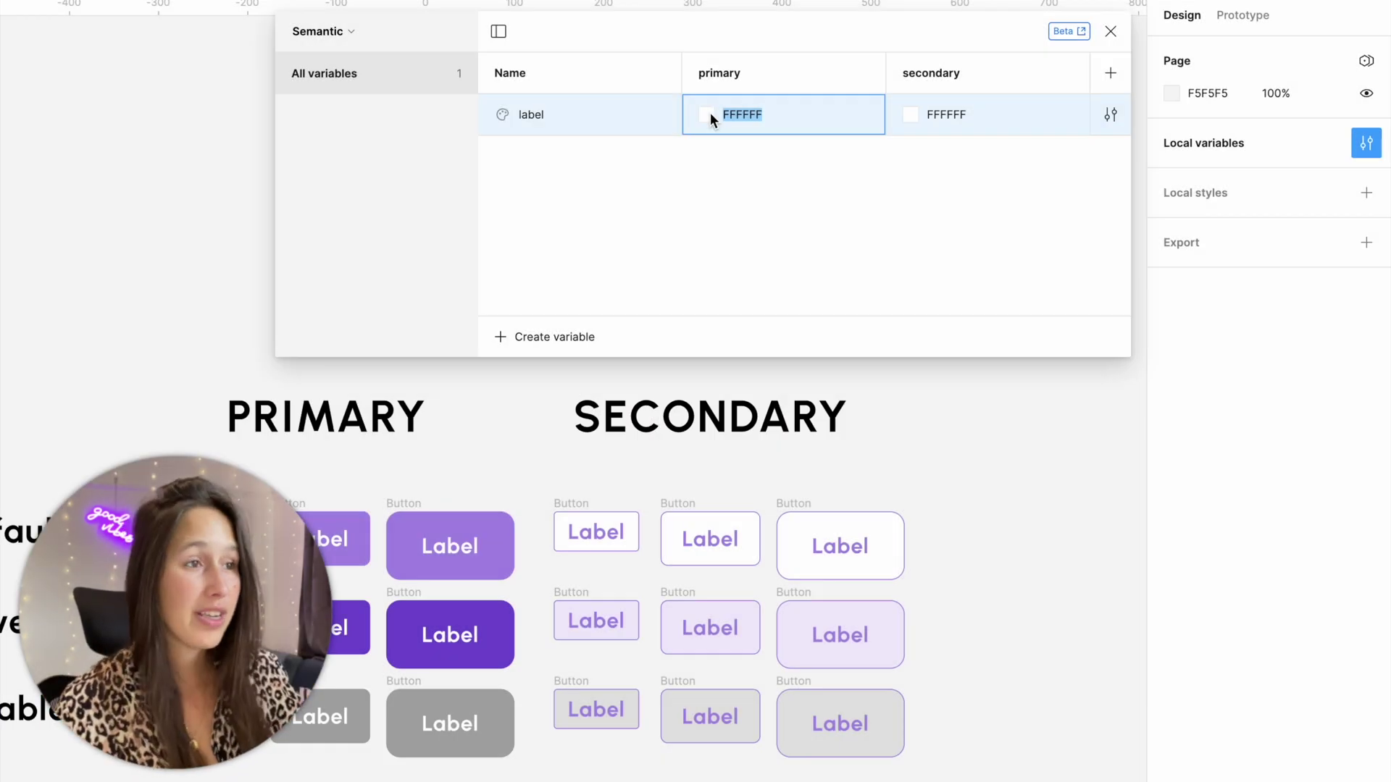
left_click(709, 115)
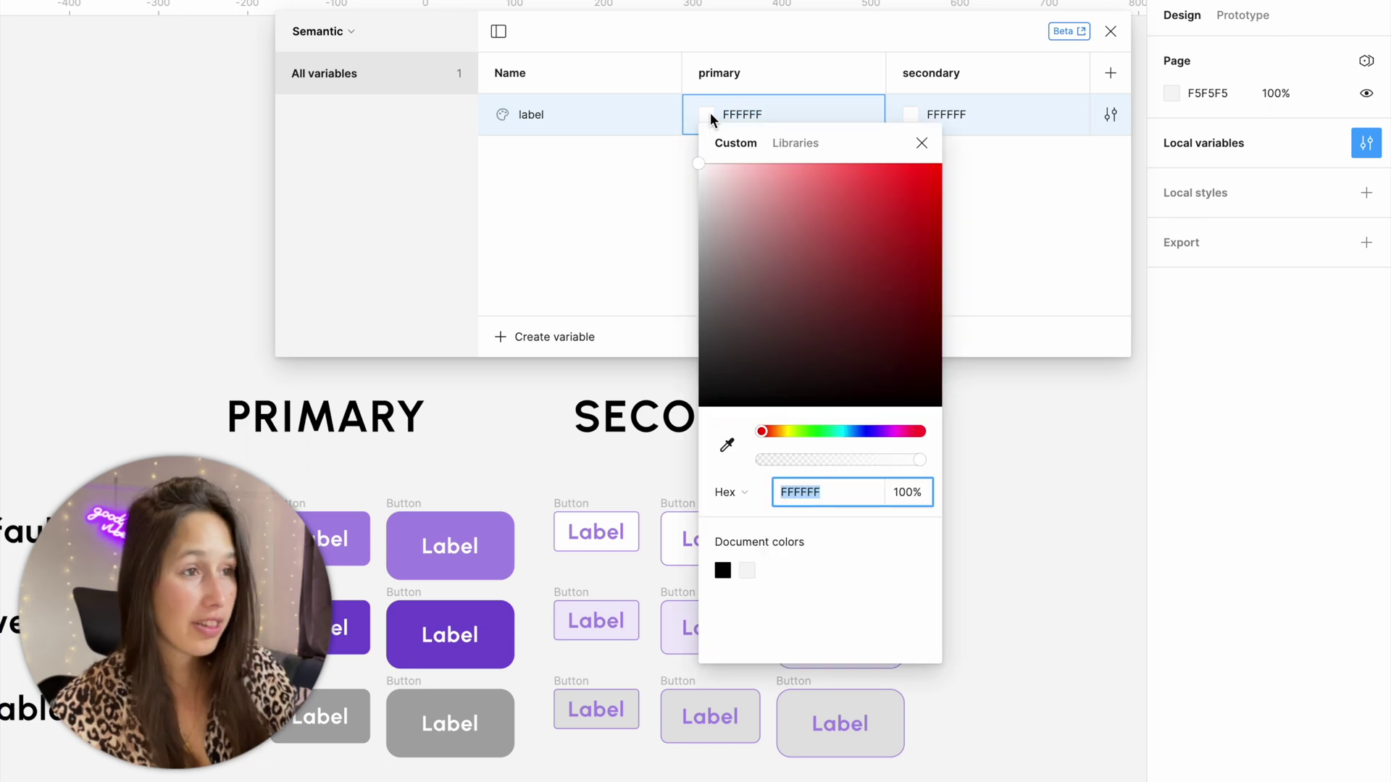
left_click(806, 143)
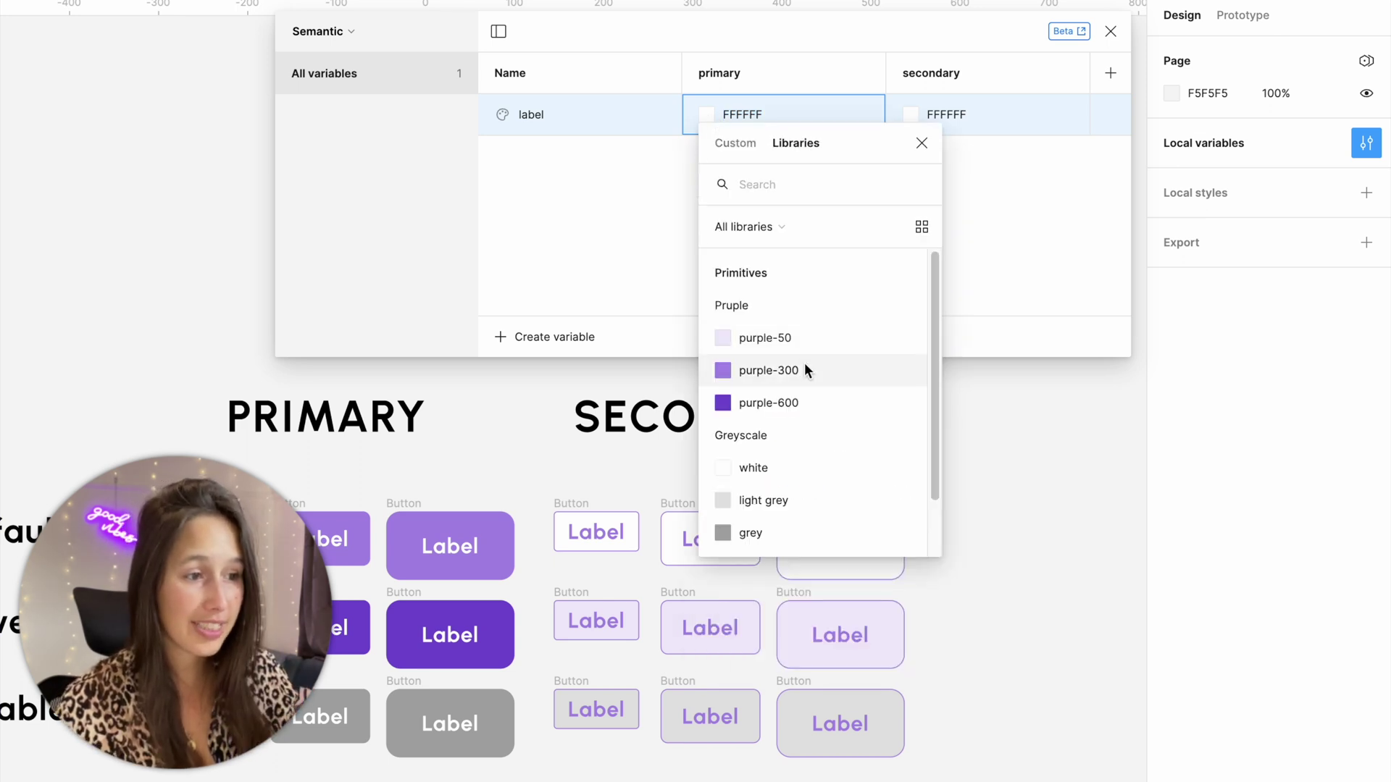
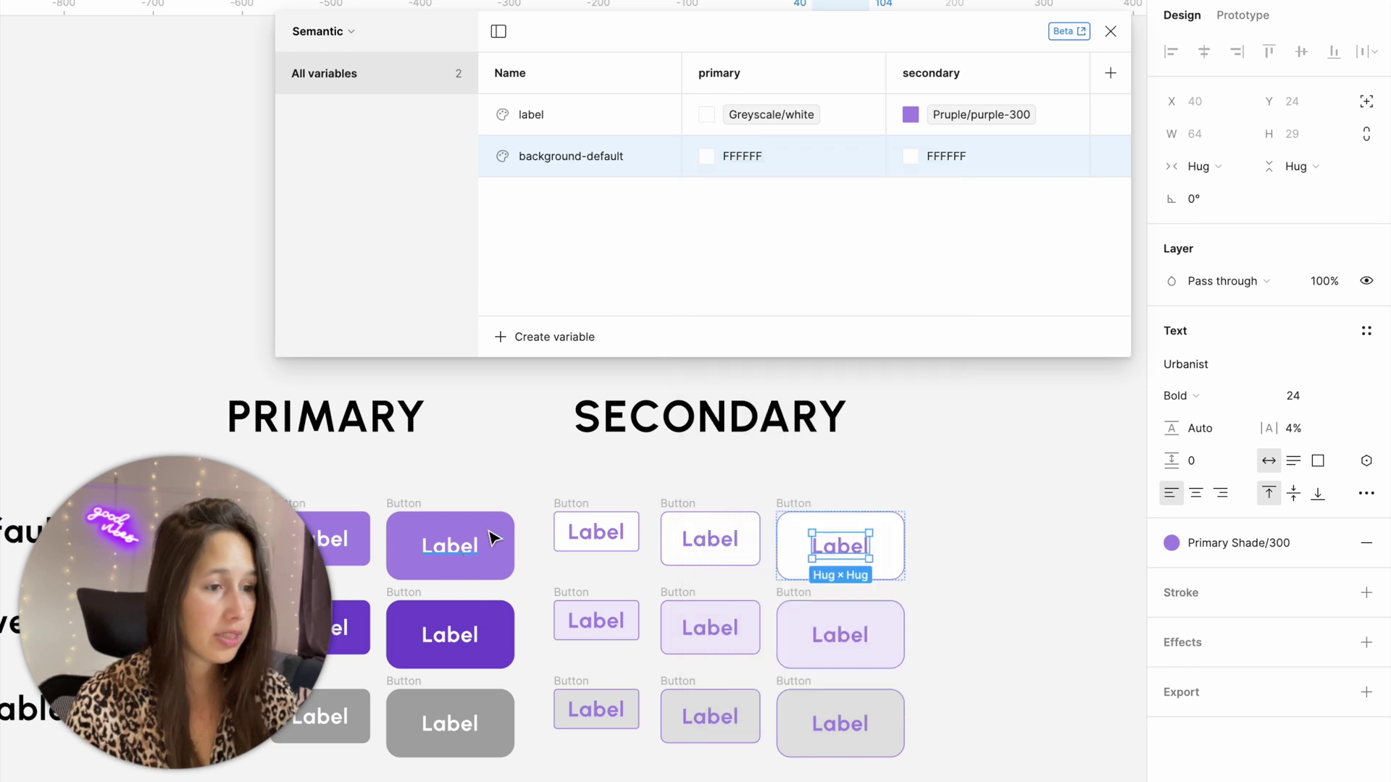
- Link the background-default variable to purple-300 in the primary mode and to Greyscale white in the secondary mode
left_click(697, 157)
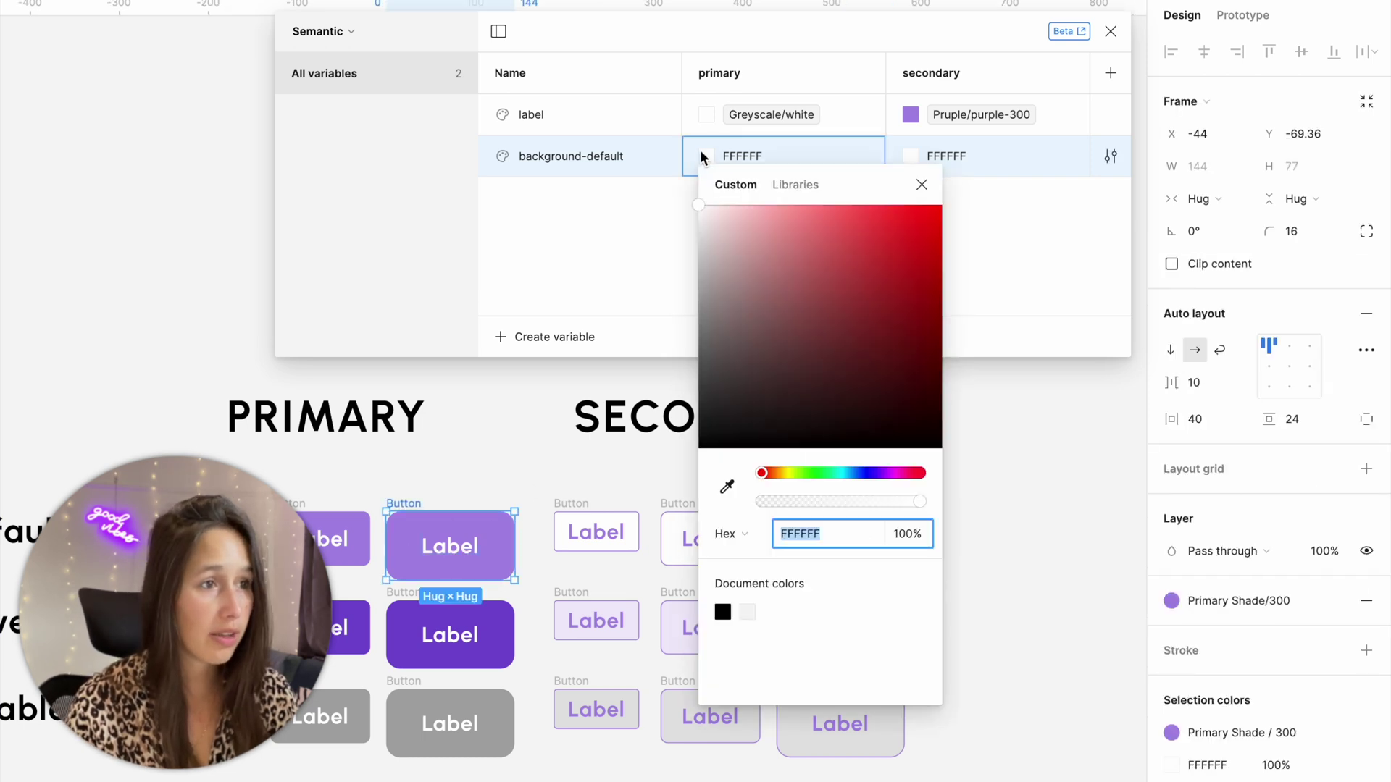
left_click(797, 186)
left_click(806, 419)
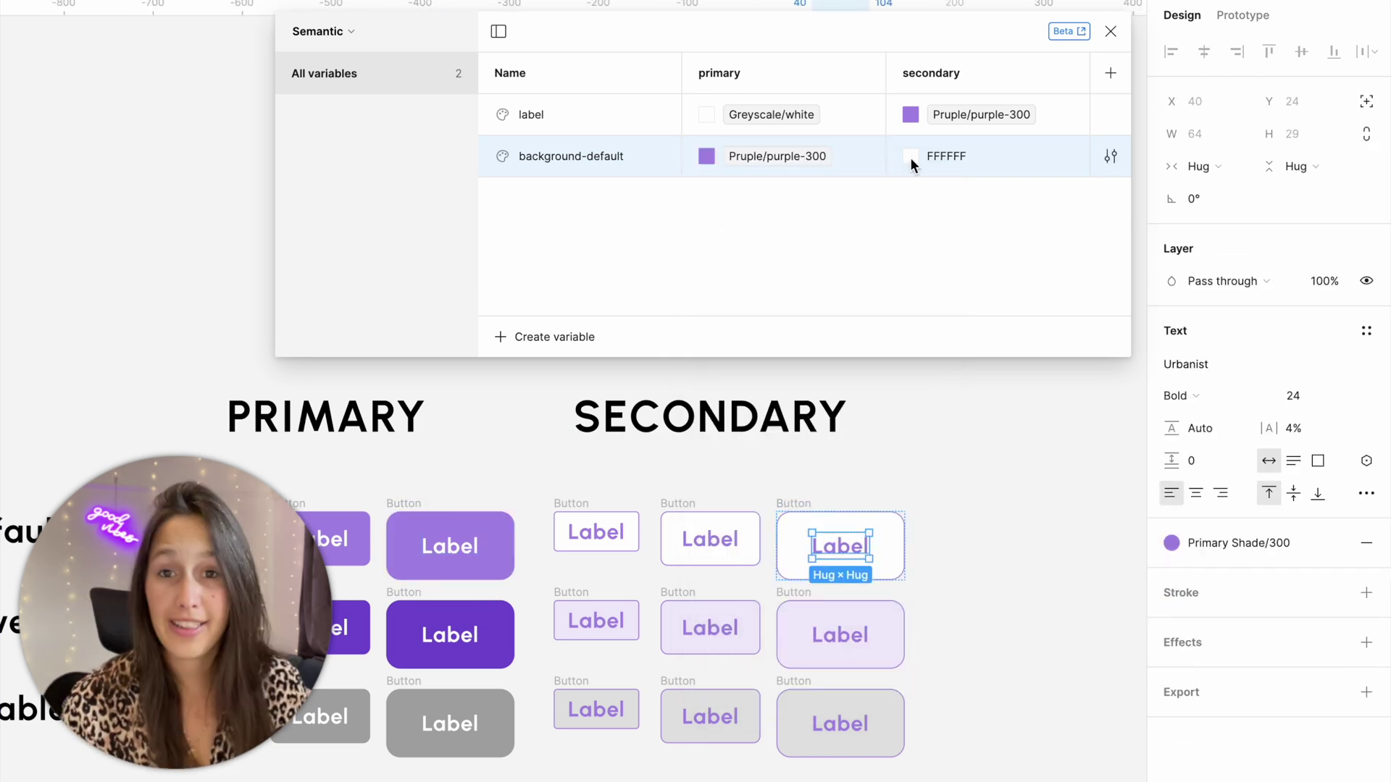
left_click(905, 512)
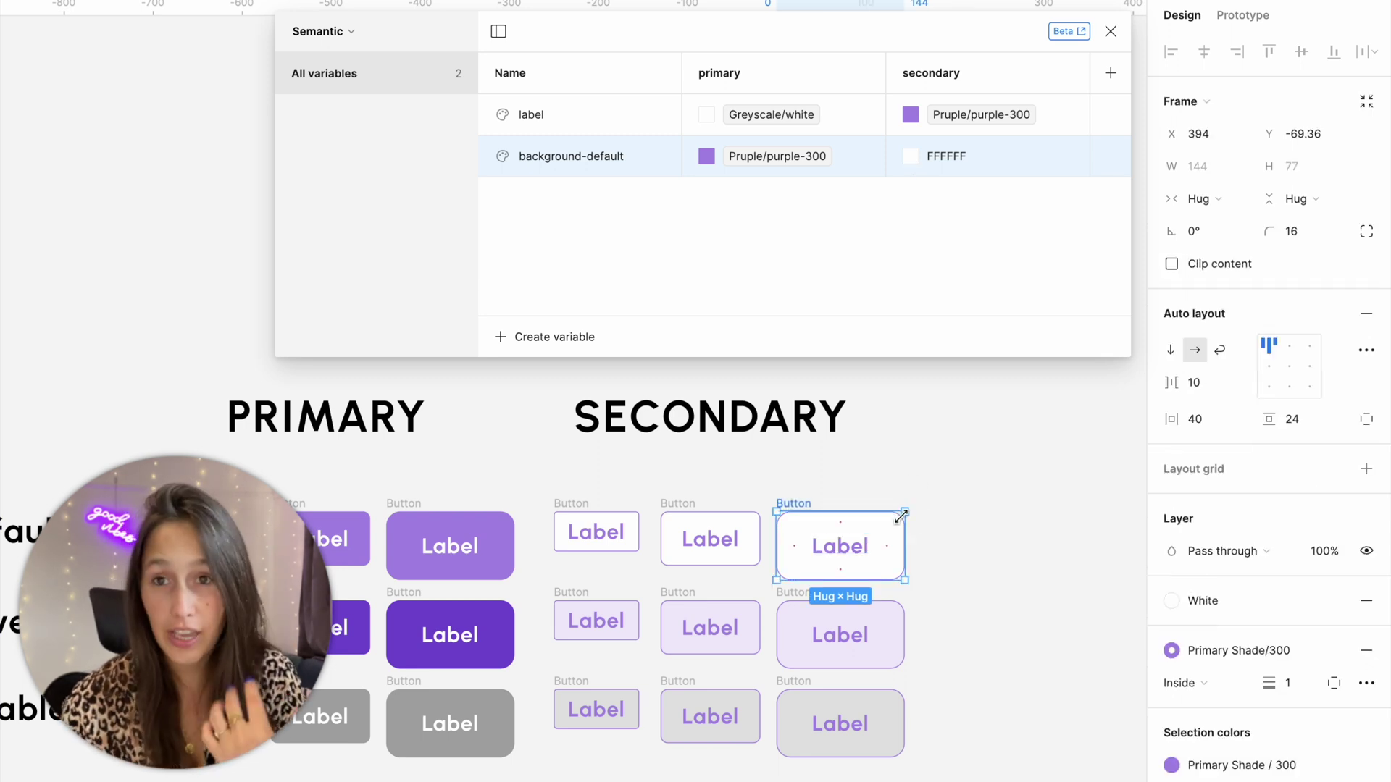
left_click(911, 156)
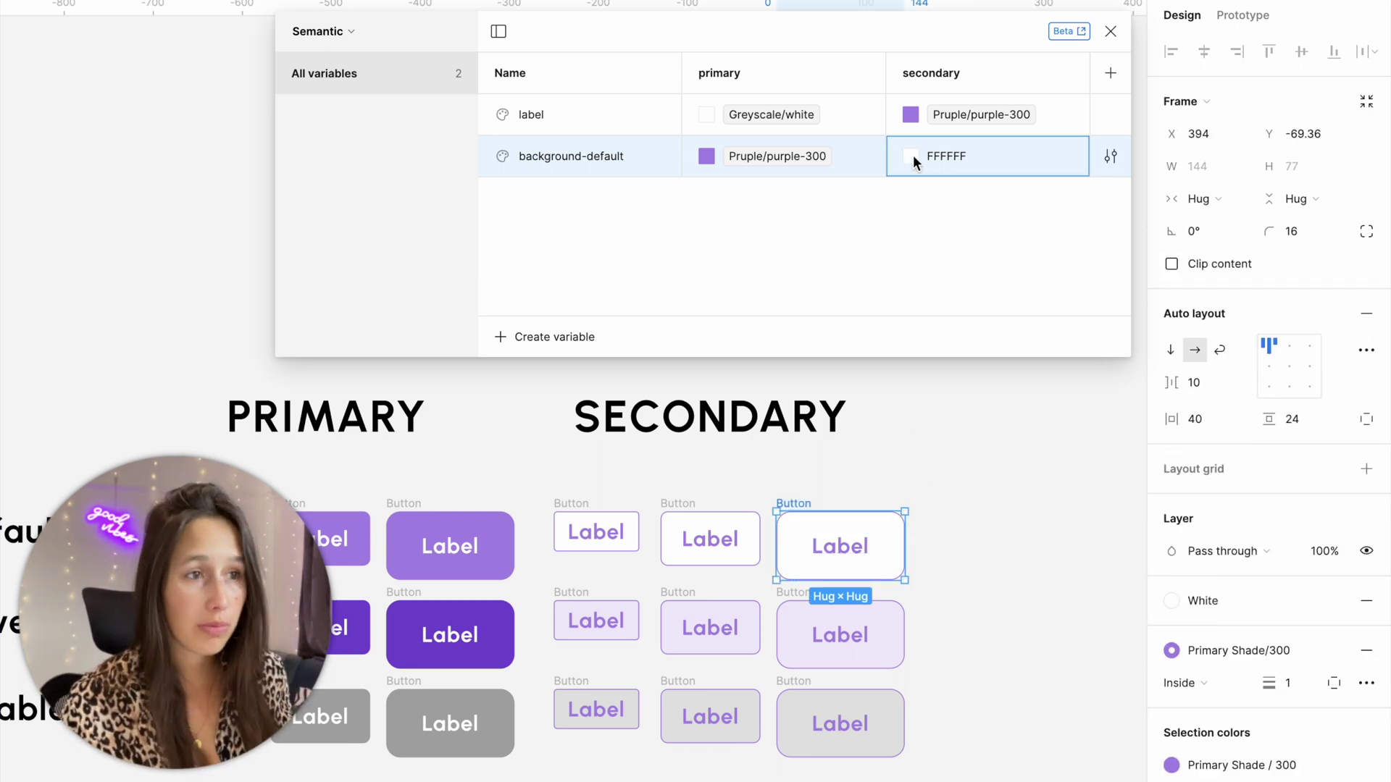
left_click(1009, 187)
left_click(988, 510)
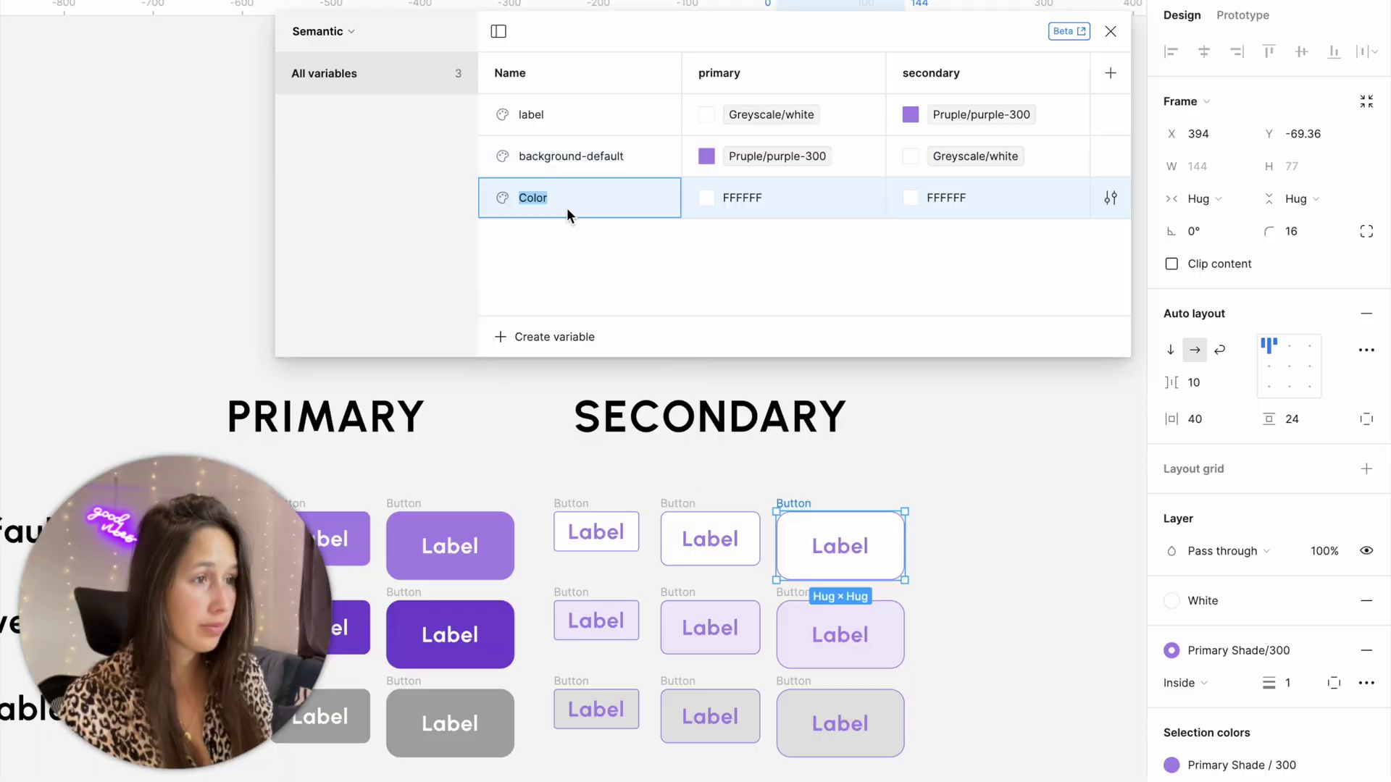
- Name the new color variable "background-hover" and link it to purple-600 for primary and purple-50 for secondary
type("background-hover")
left_click(706, 198)
left_click(796, 226)
left_click(813, 482)
left_click(911, 197)
left_click(1000, 226)
left_click(956, 423)
- Create a color variable named "background-disabled" linked to grey for primary and light grey for secondary
left_click(530, 342)
left_click(541, 379)
type("background-disabled")
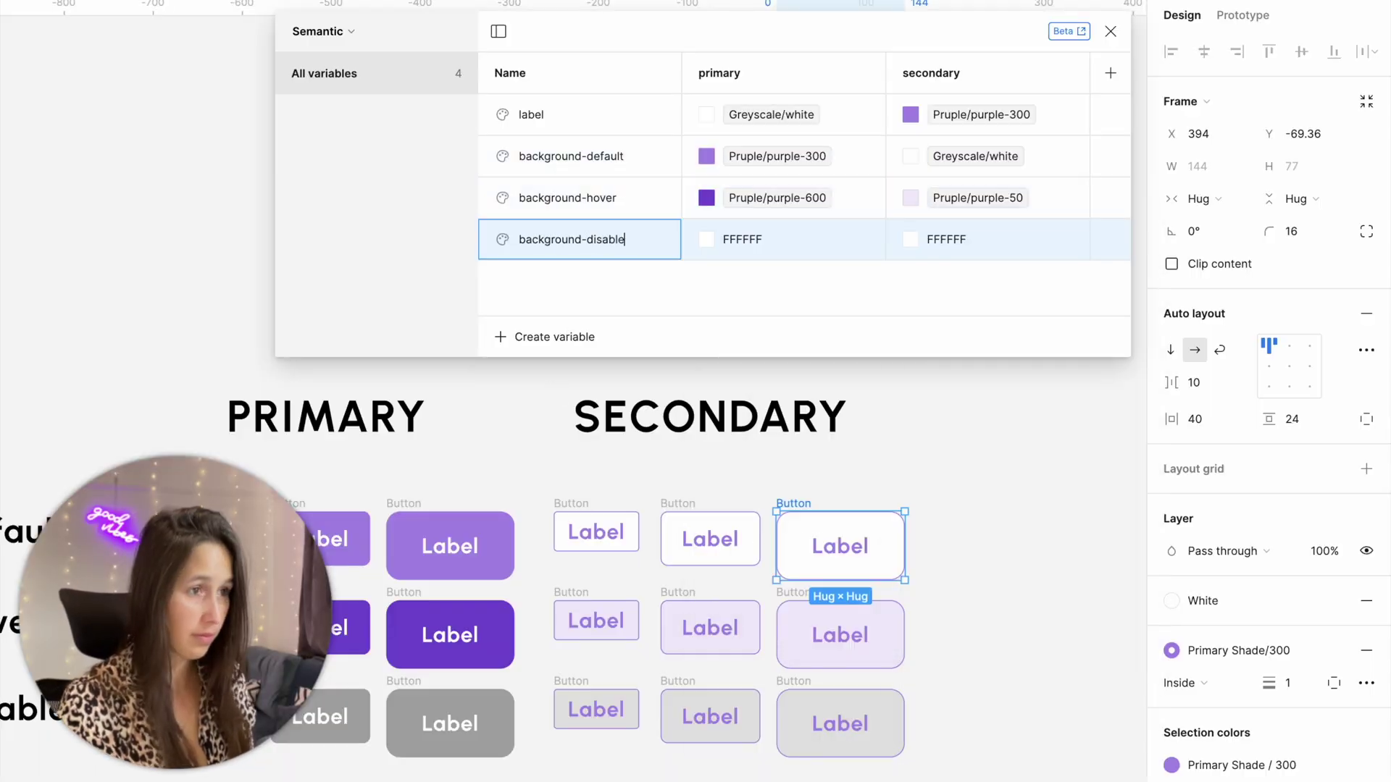
left_click(706, 239)
left_click(795, 268)
left_click(753, 333)
left_click(910, 239)
left_click(999, 268)
left_click(956, 333)
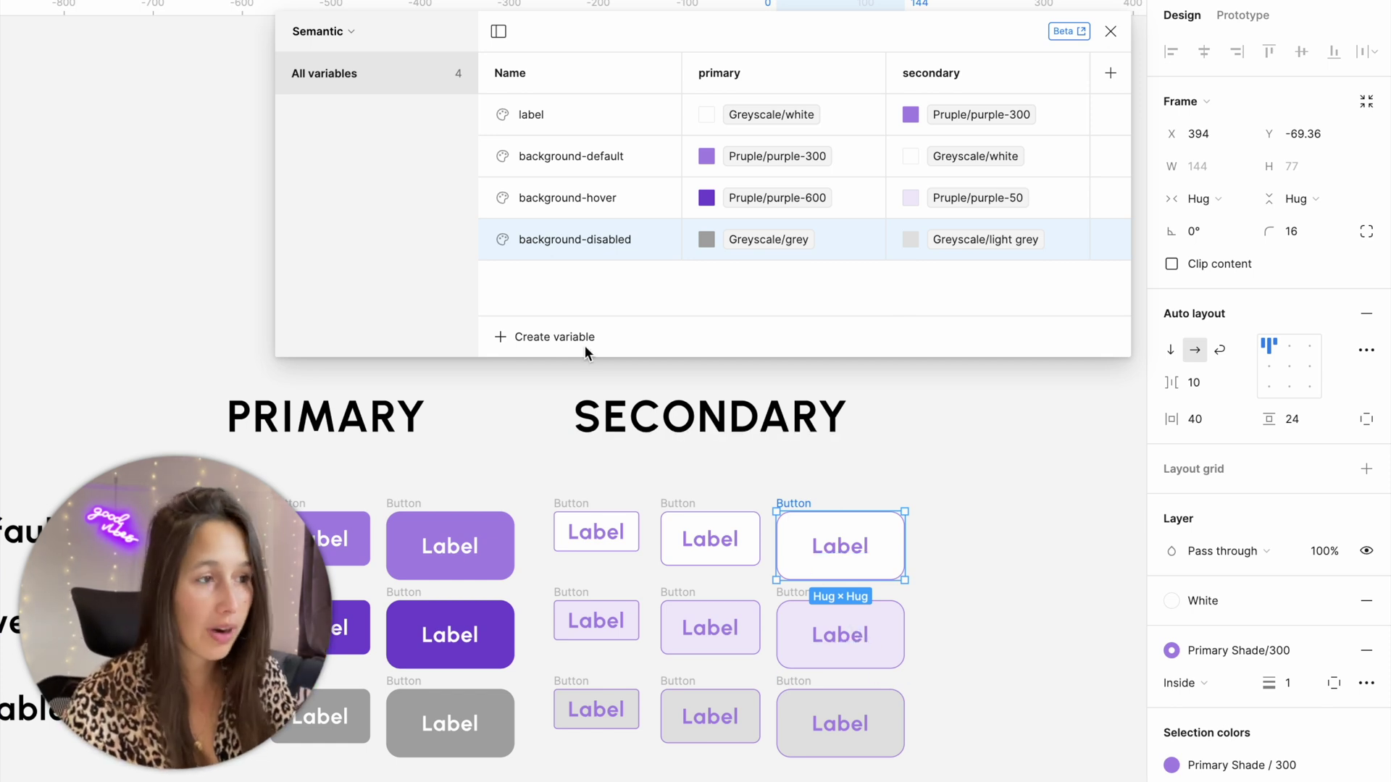
- Create a color variable named "border" and link its secondary value to purple-300
left_click(536, 336)
left_click(562, 381)
type("border")
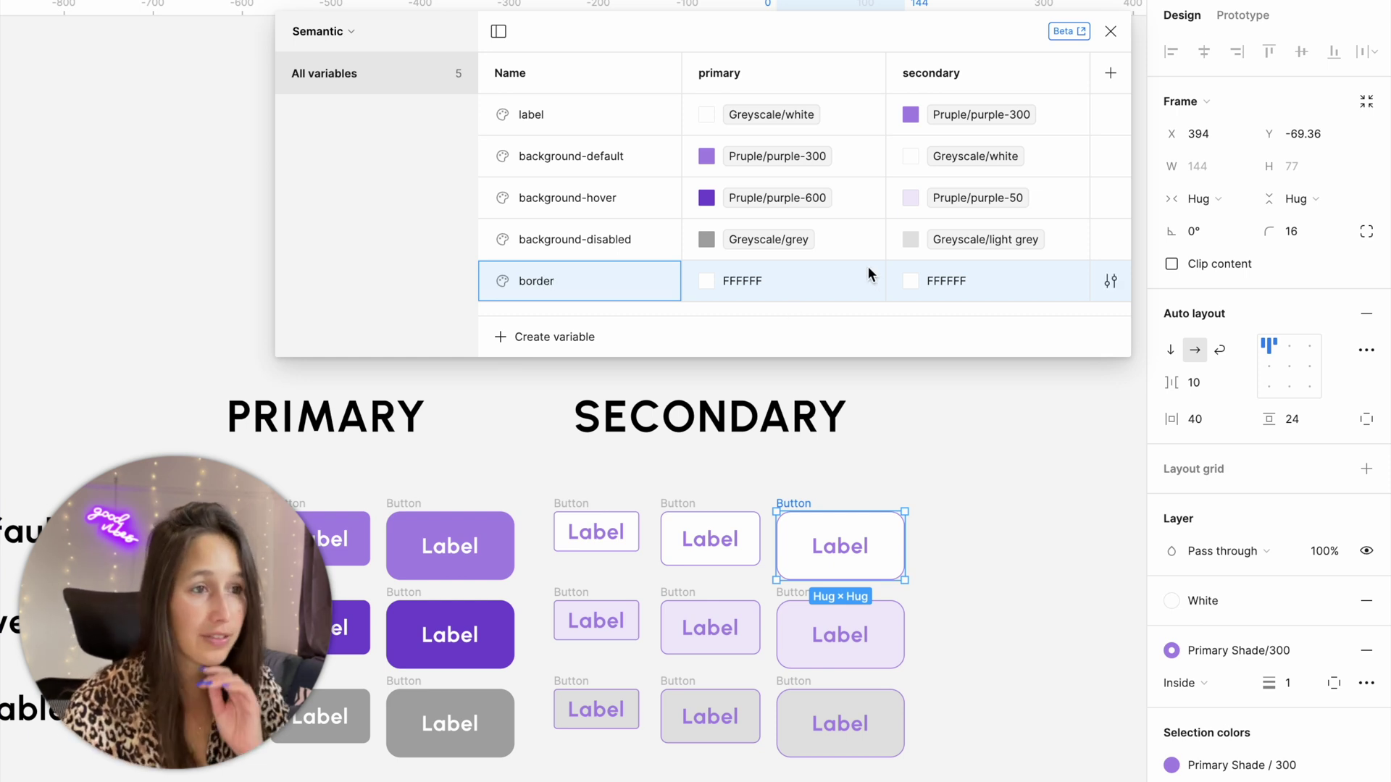
left_click(911, 280)
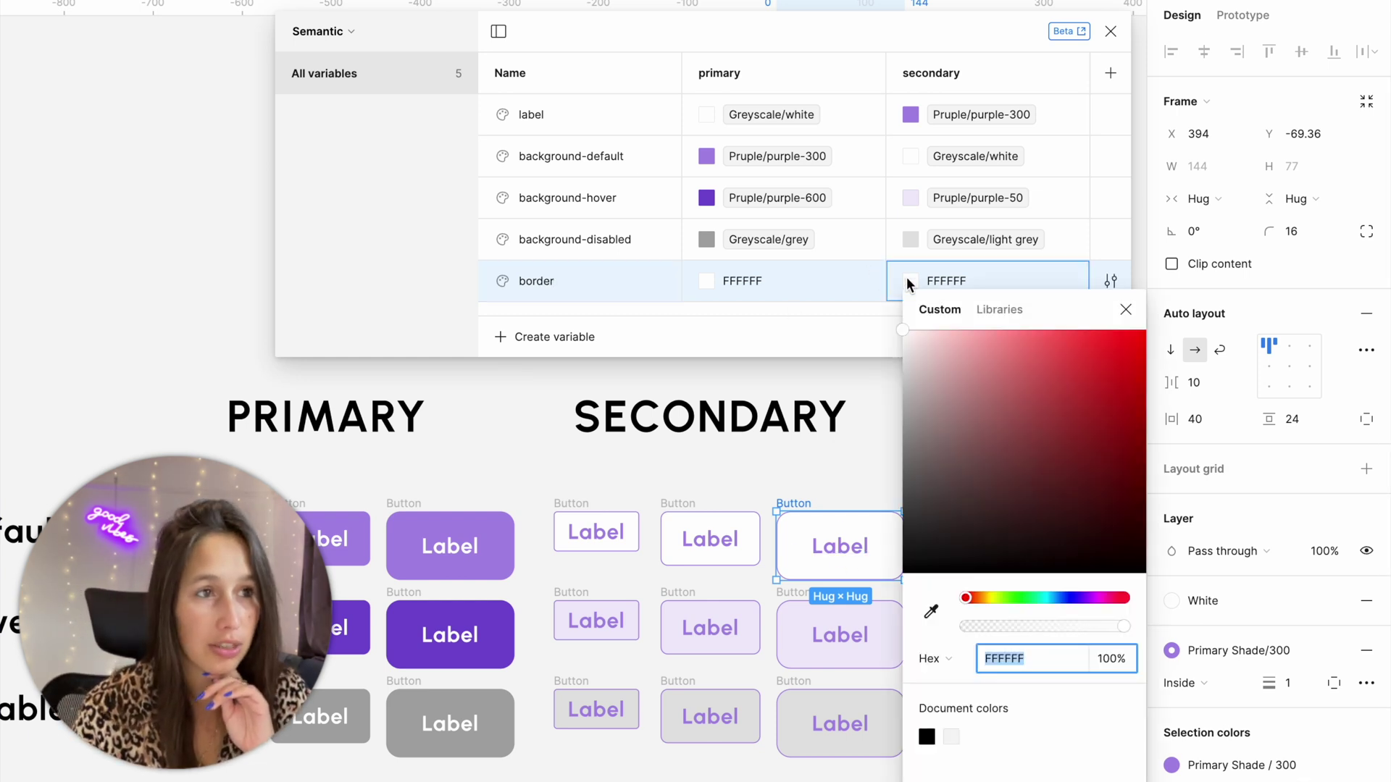
left_click(999, 308)
left_click(963, 534)
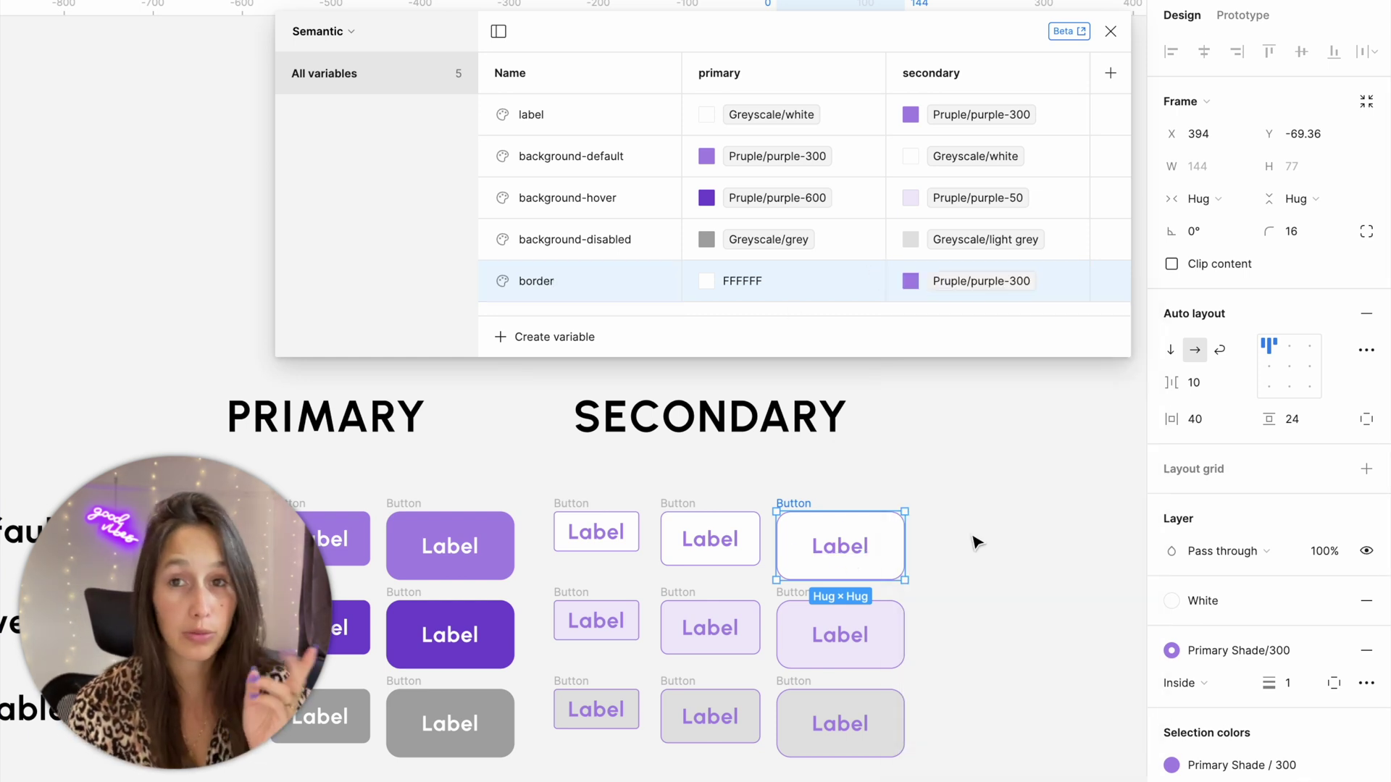
- Set the opacity of the border variable's primary value to 0%
left_click(789, 286)
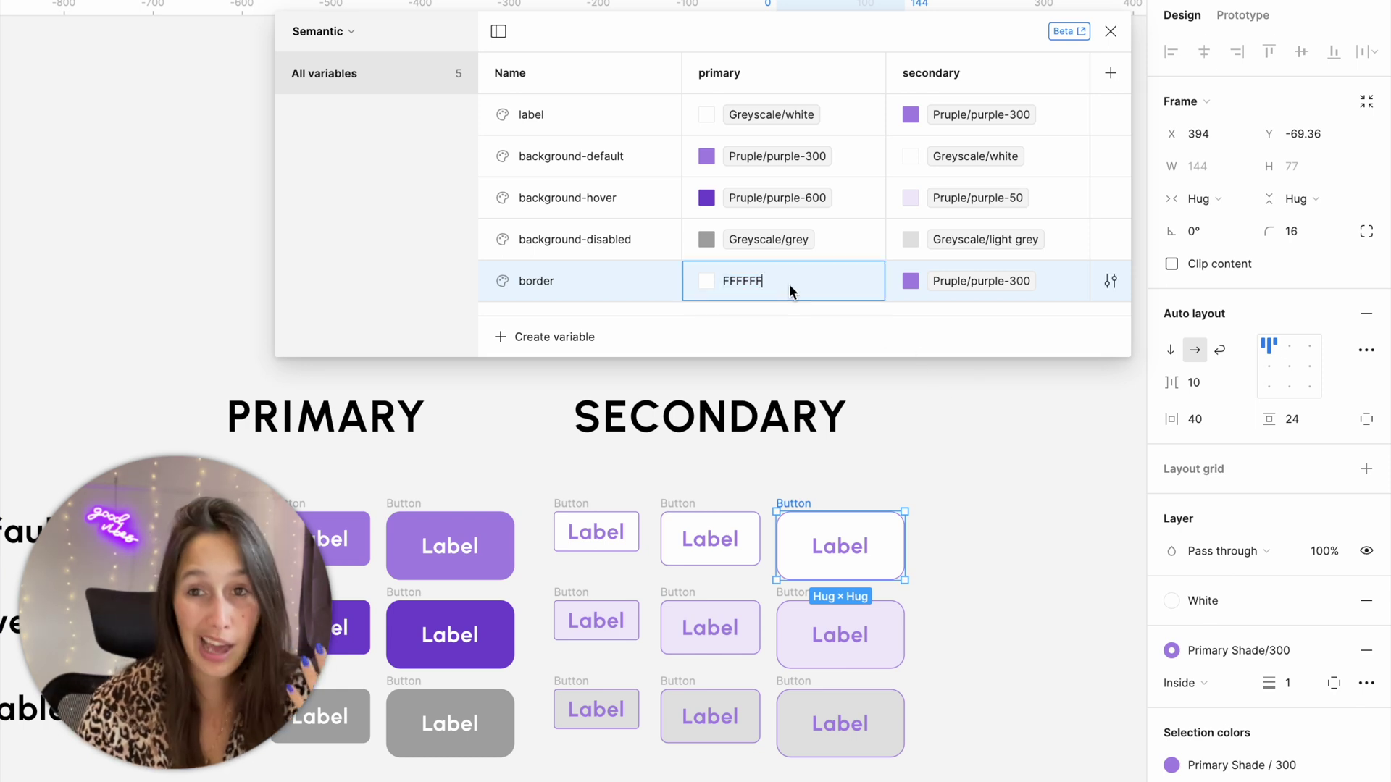
left_click(708, 282)
left_click(901, 657)
type("0")
key("Return")
key("Escape")
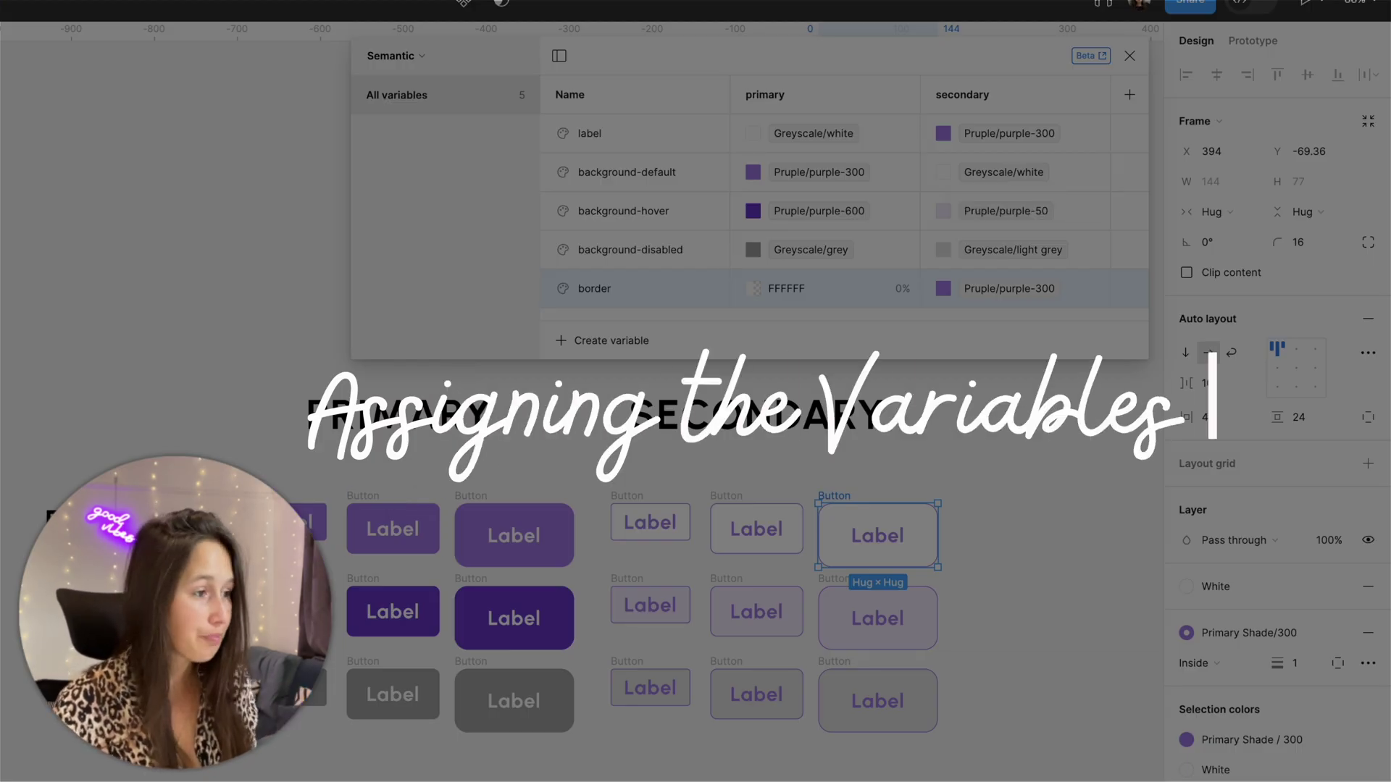
- Duplicate the smallest default primary button and place the copy in empty canvas space at about X -51, Y 600
scroll(376, 434, "down", 3)
left_click(376, 422)
scroll(376, 420, "down", 3)
left_click_drag(362, 366, 407, 726)
scroll(413, 630, "down", 1)
scroll(384, 550, "down", 3)
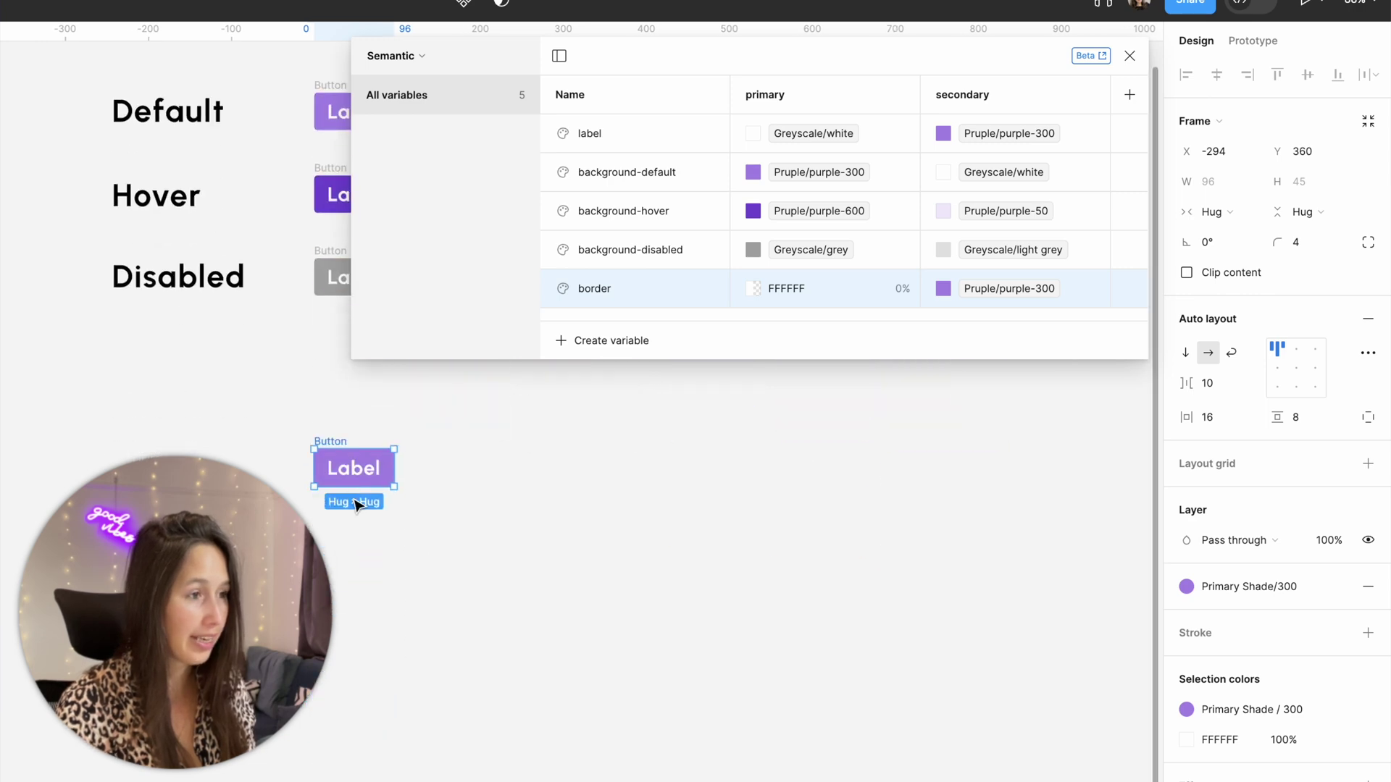
scroll(362, 471, "up", 3)
left_click_drag(392, 474, 452, 513)
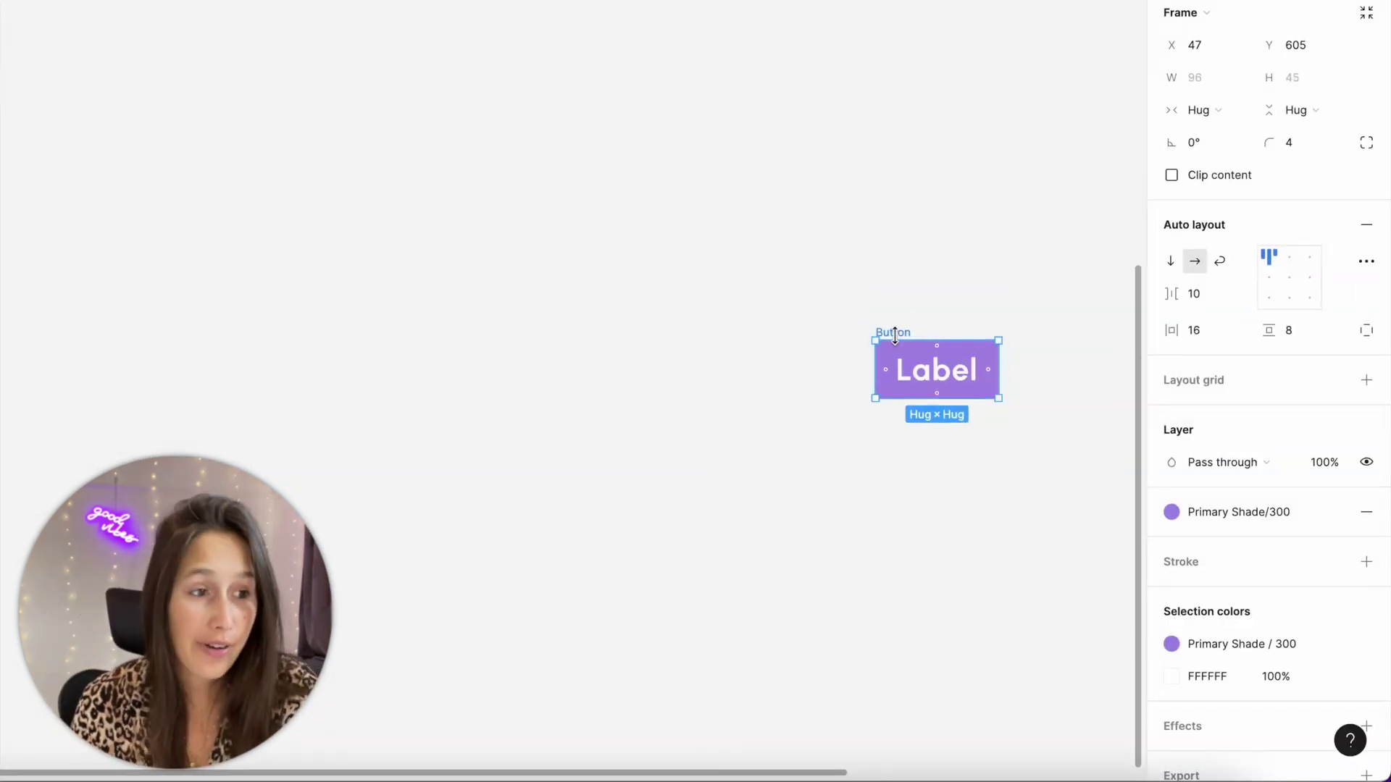
left_click_drag(894, 337, 769, 330)
- Detach the color style from the copied button's fill and assign the Semantic background-default variable instead
mouse_move(1369, 517)
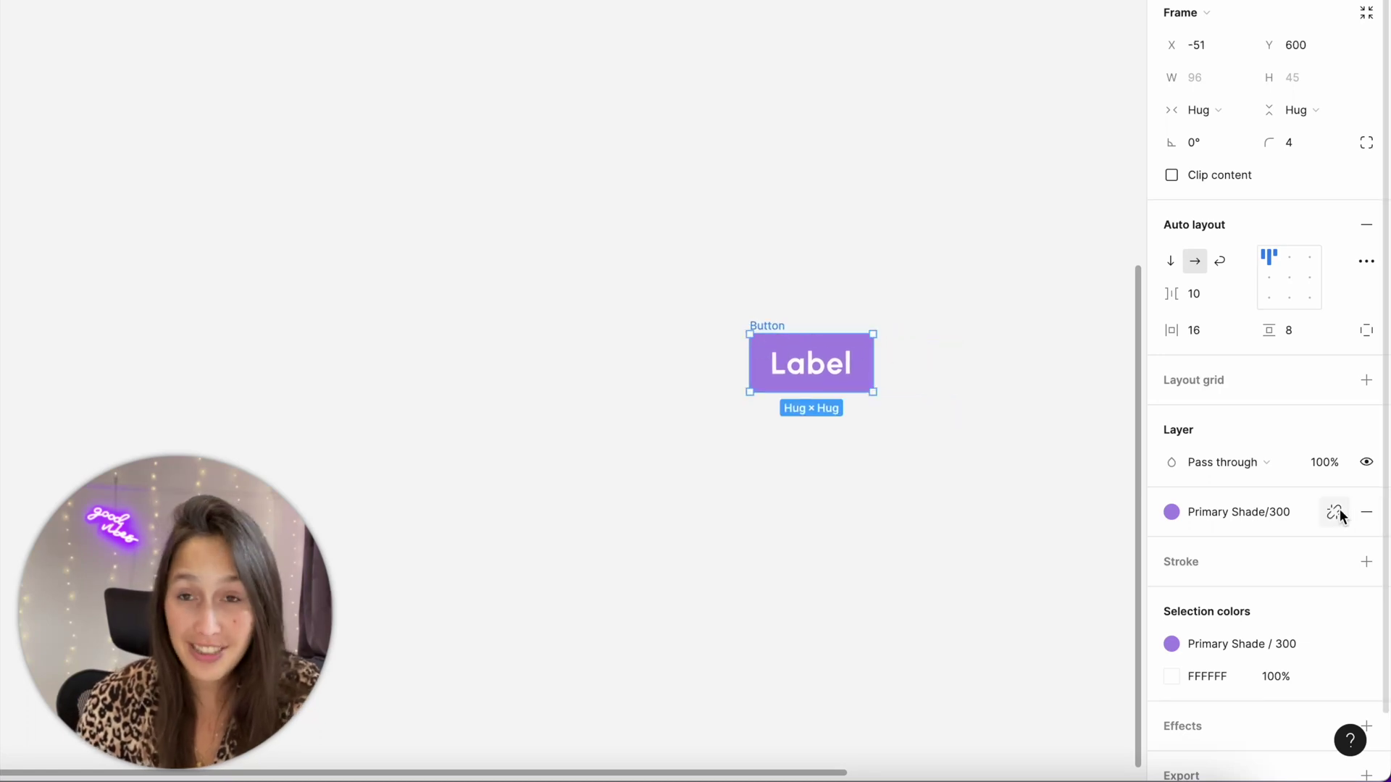
left_click(1339, 514)
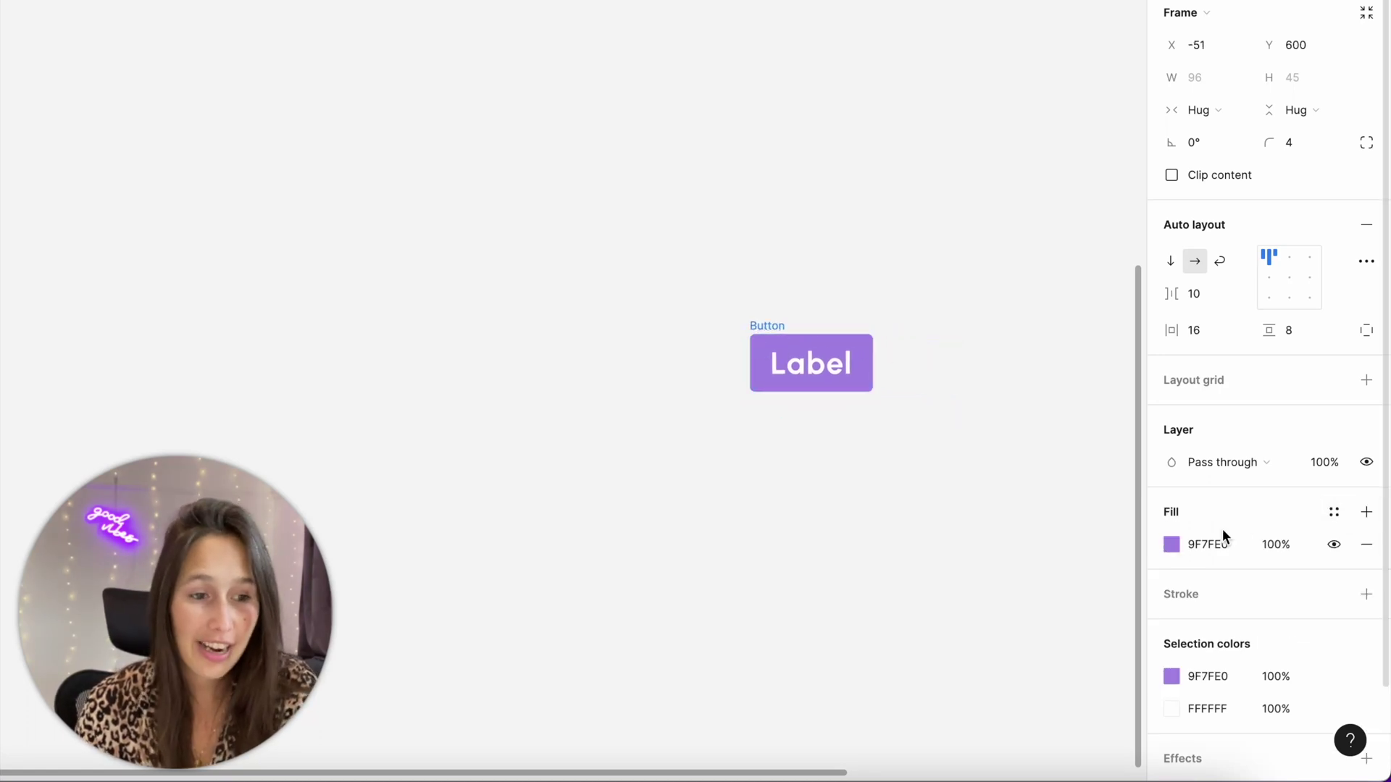
left_click(1173, 542)
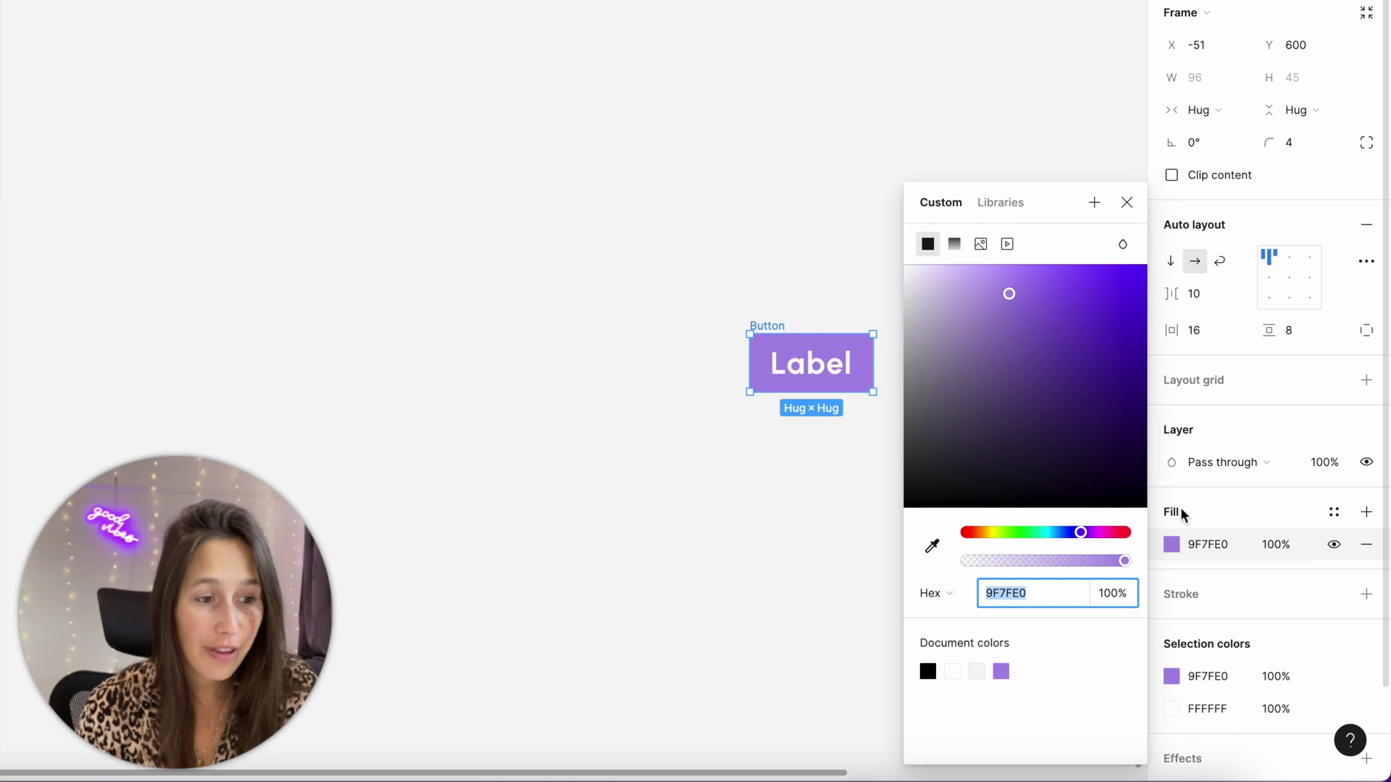
left_click(988, 199)
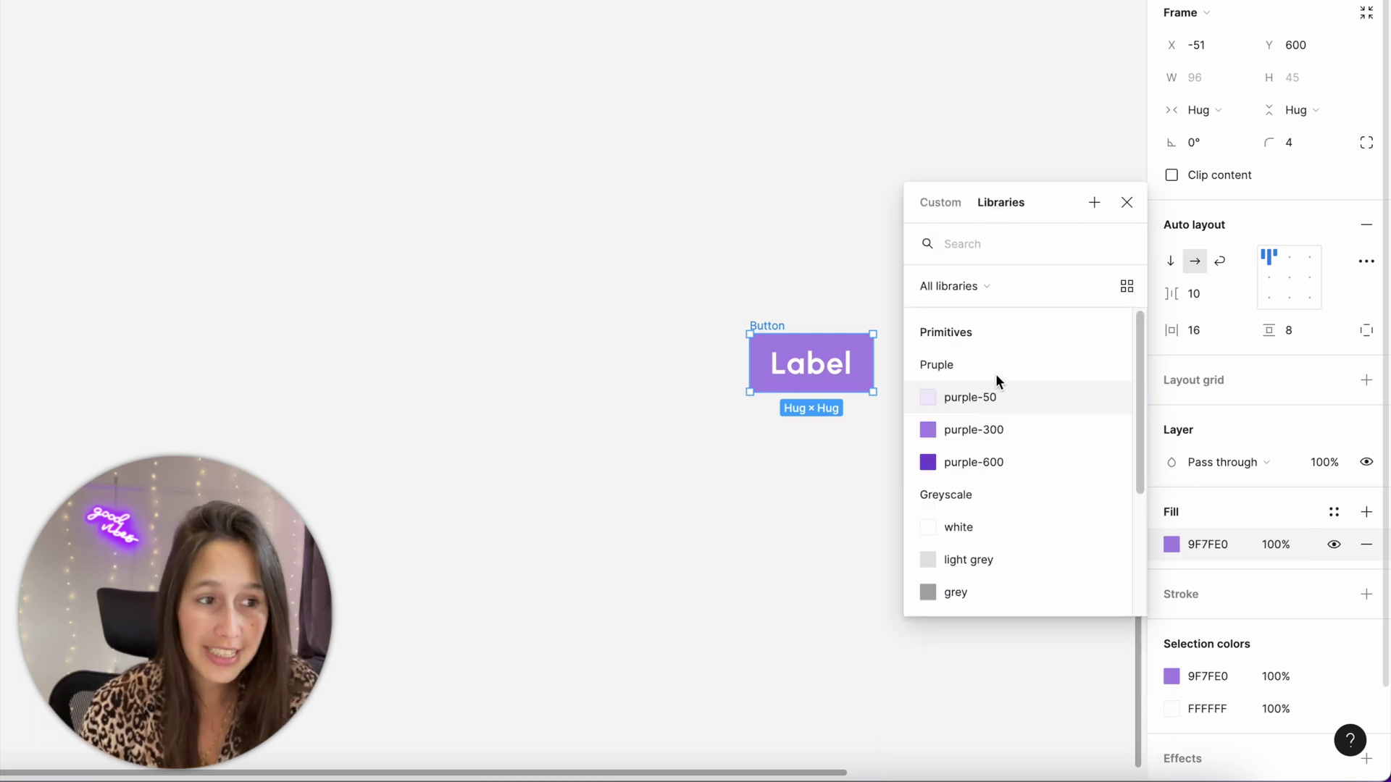
scroll(1088, 426, "down", 3)
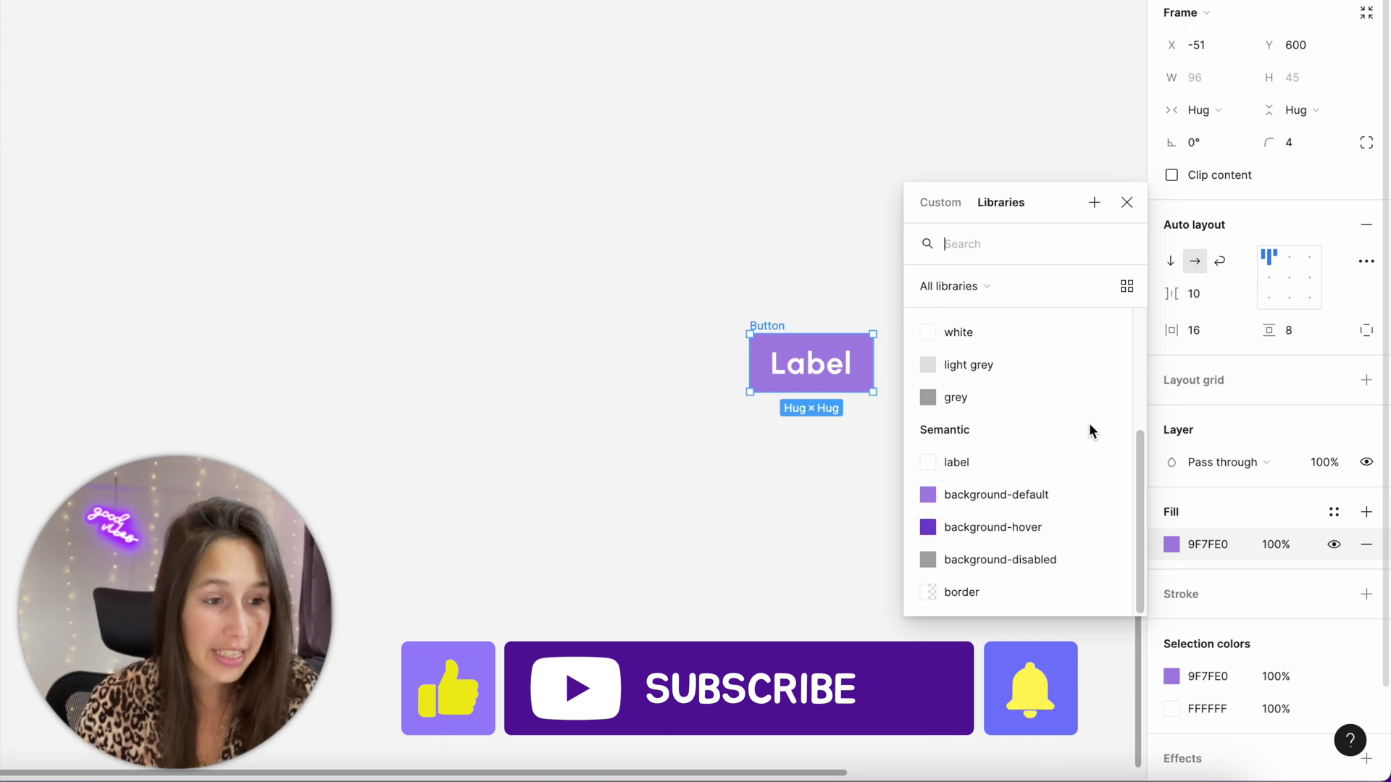
left_click(944, 504)
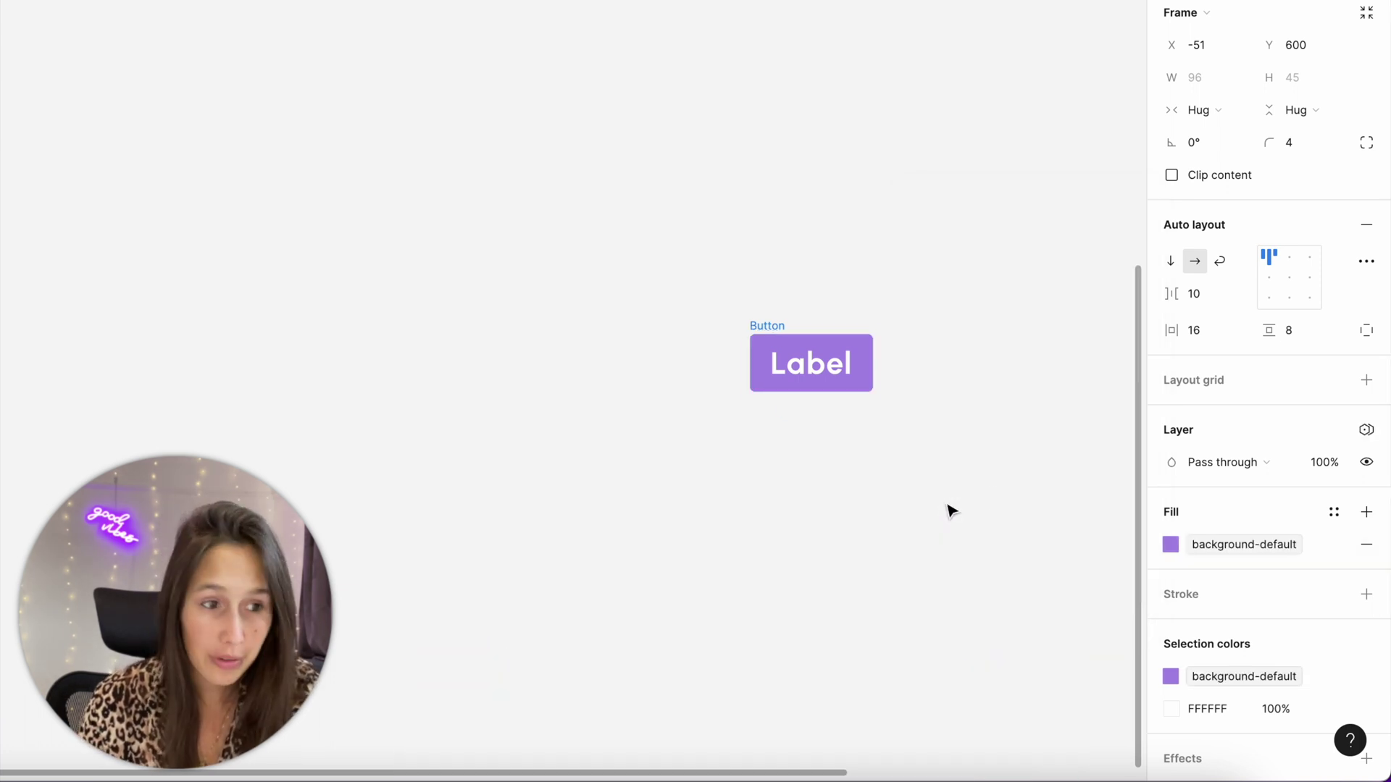
- Assign the Semantic label variable to the fill of the copied button's text
double_click(810, 373)
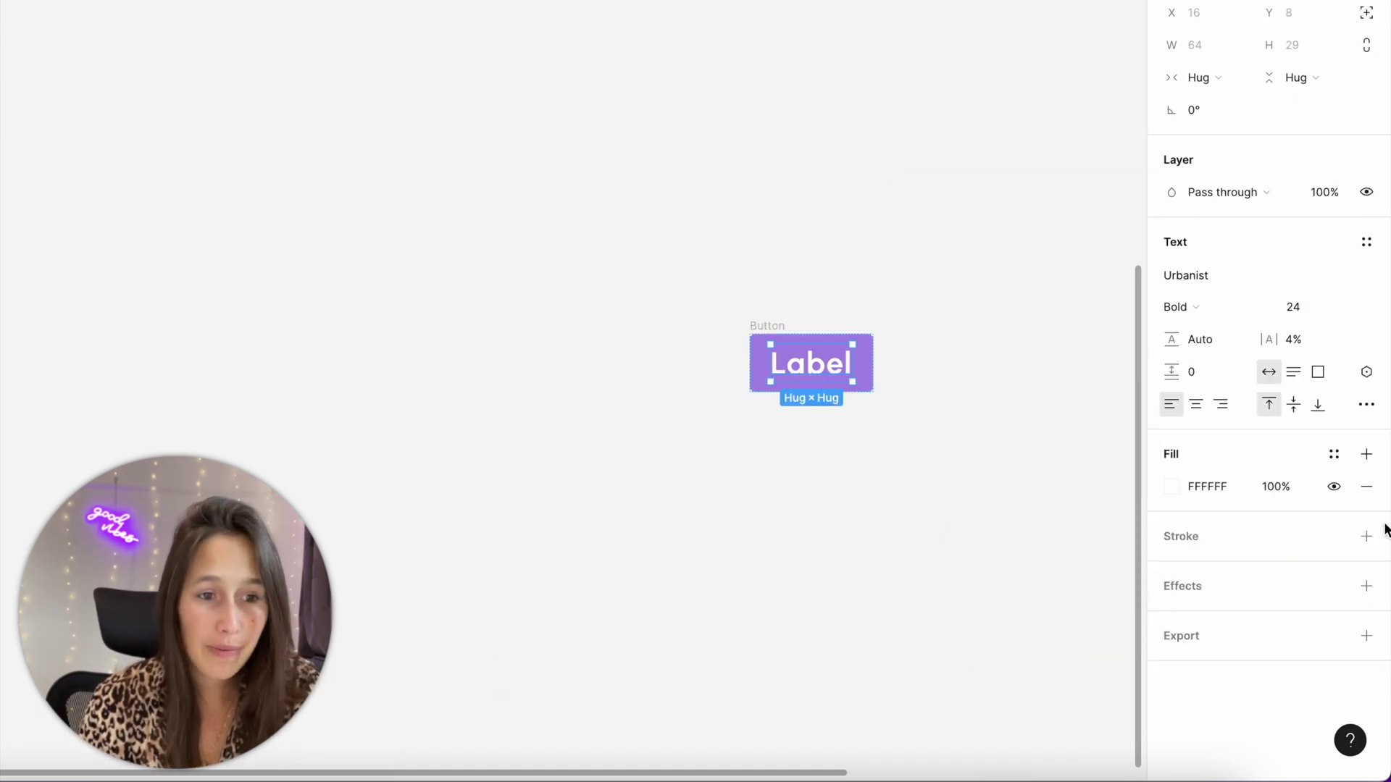
left_click(1167, 486)
left_click(1011, 205)
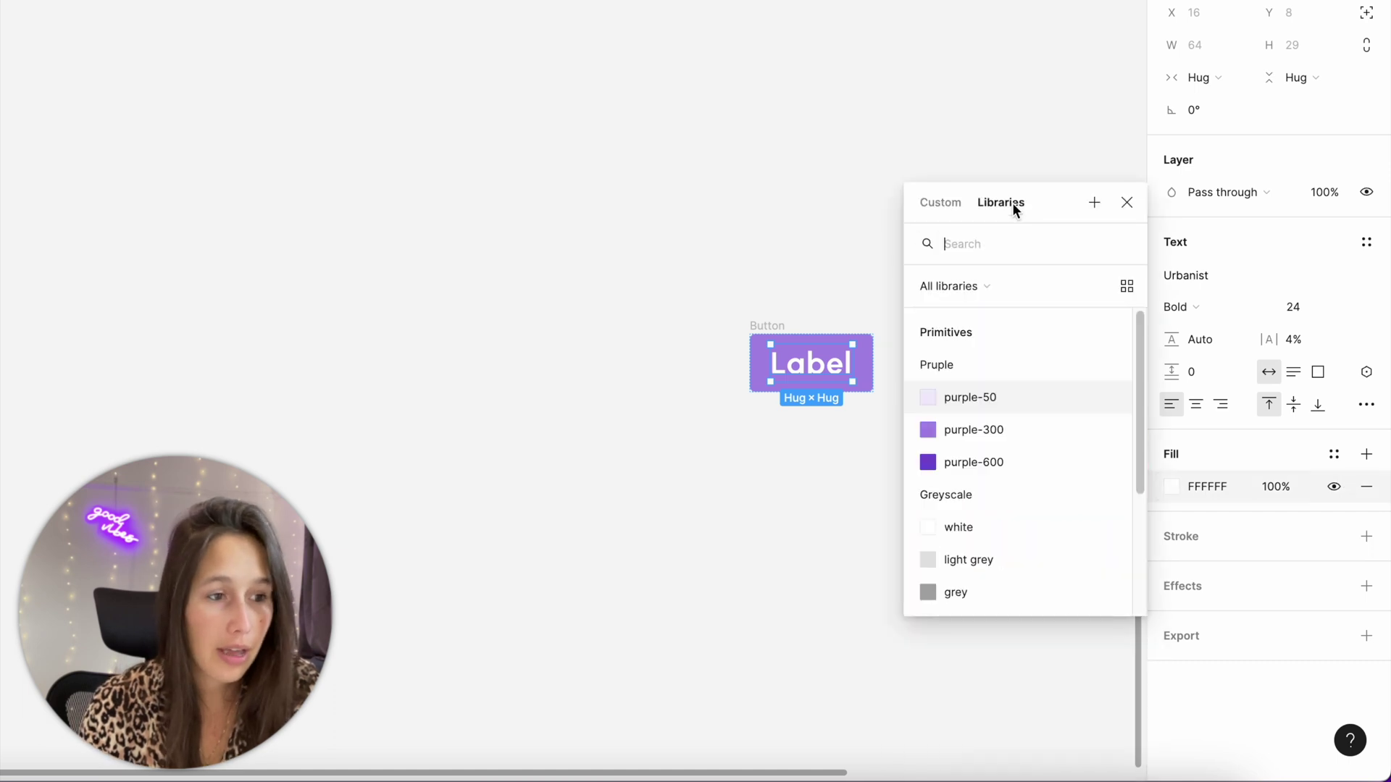
left_click(1003, 467)
- Move the copied button to about X -87, Y 553 and add a stroke that uses the Semantic border variable
left_click_drag(778, 327, 731, 267)
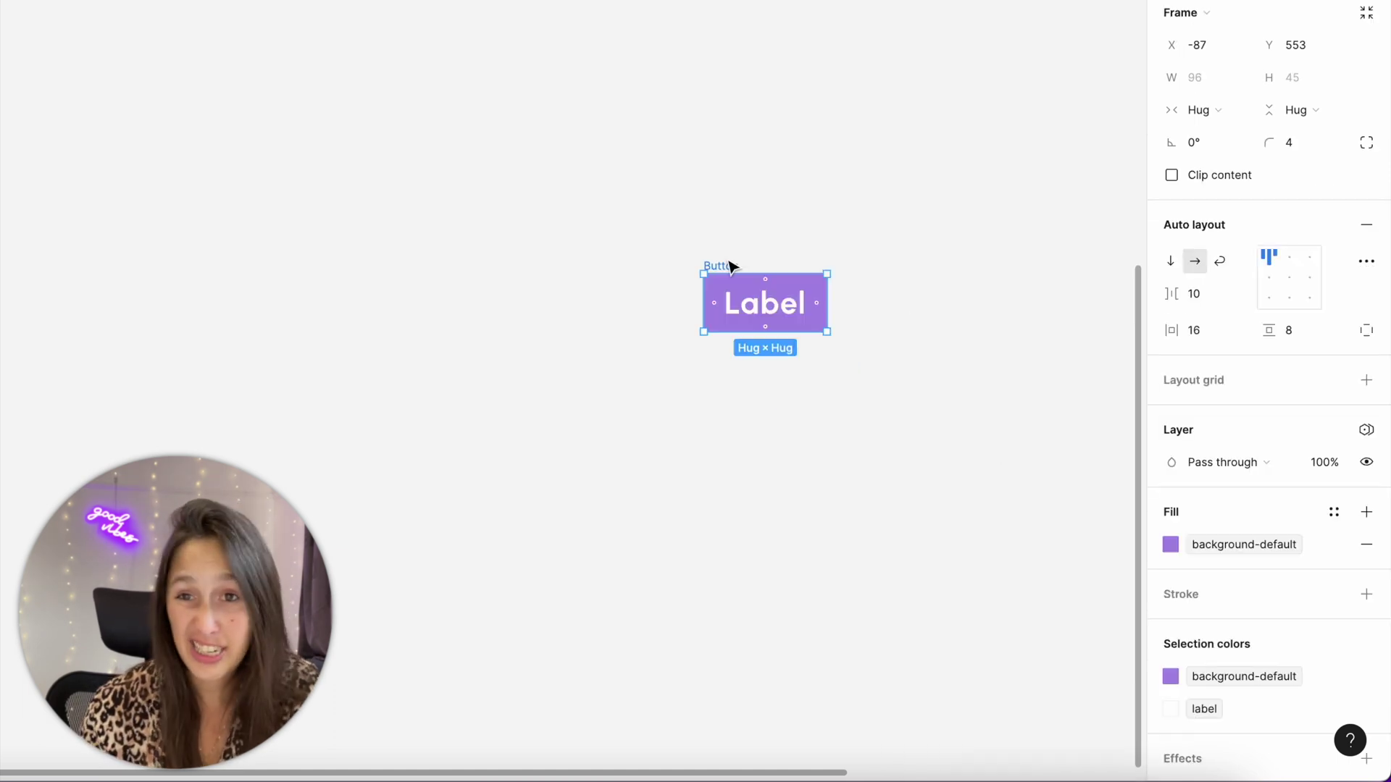
left_click(1367, 597)
left_click(1171, 627)
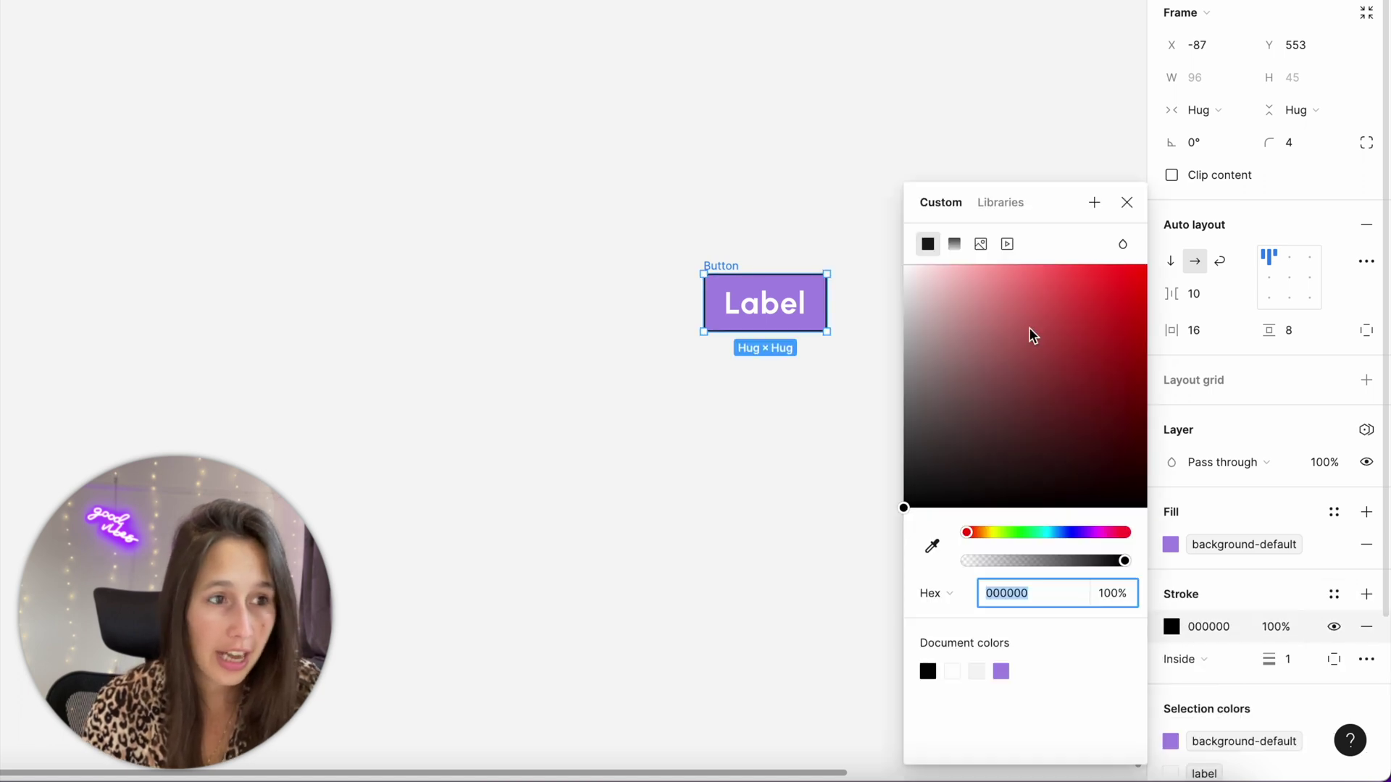
left_click(1004, 210)
scroll(1017, 427, "down", 1)
scroll(985, 511, "down", 2)
left_click(967, 591)
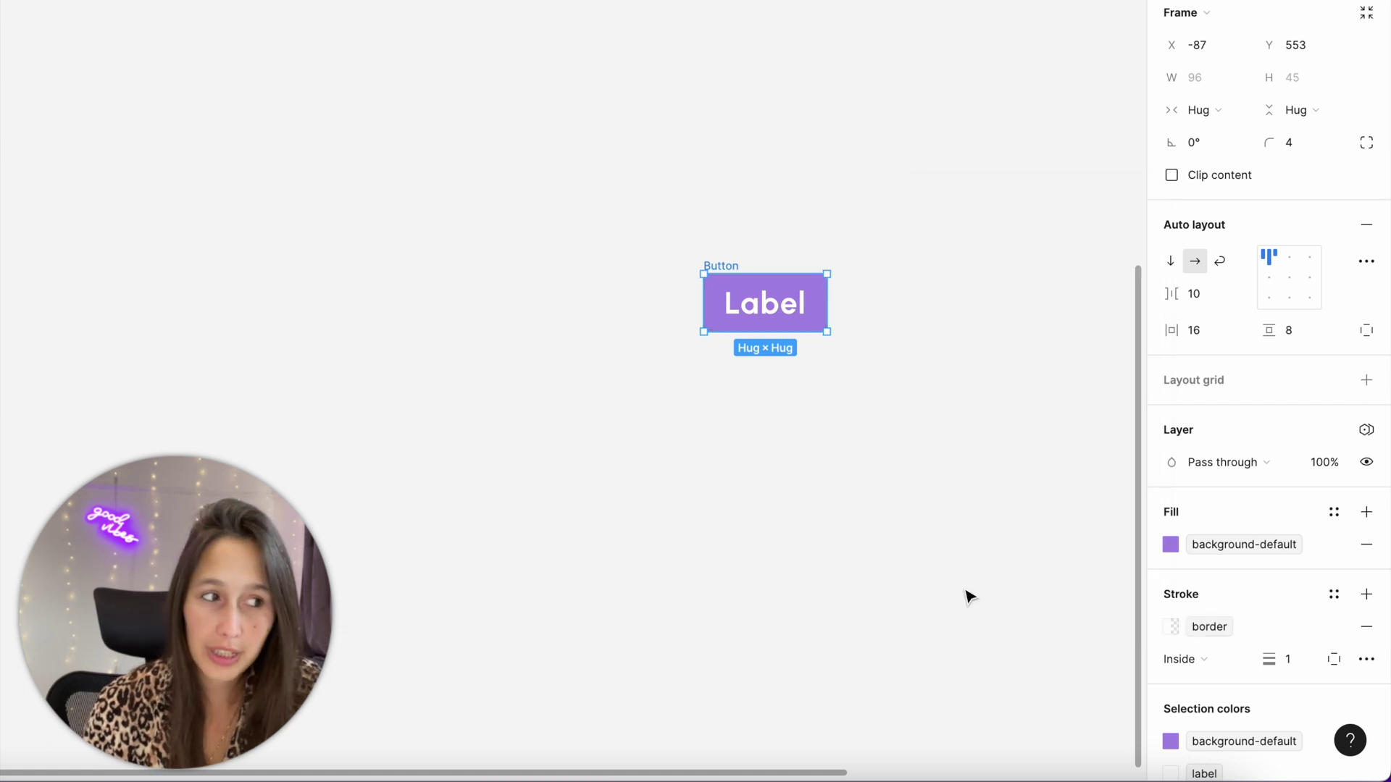
- Duplicate the button into a vertical stack of three and select the middle copy
left_click_drag(727, 281, 619, 401)
left_click(635, 320)
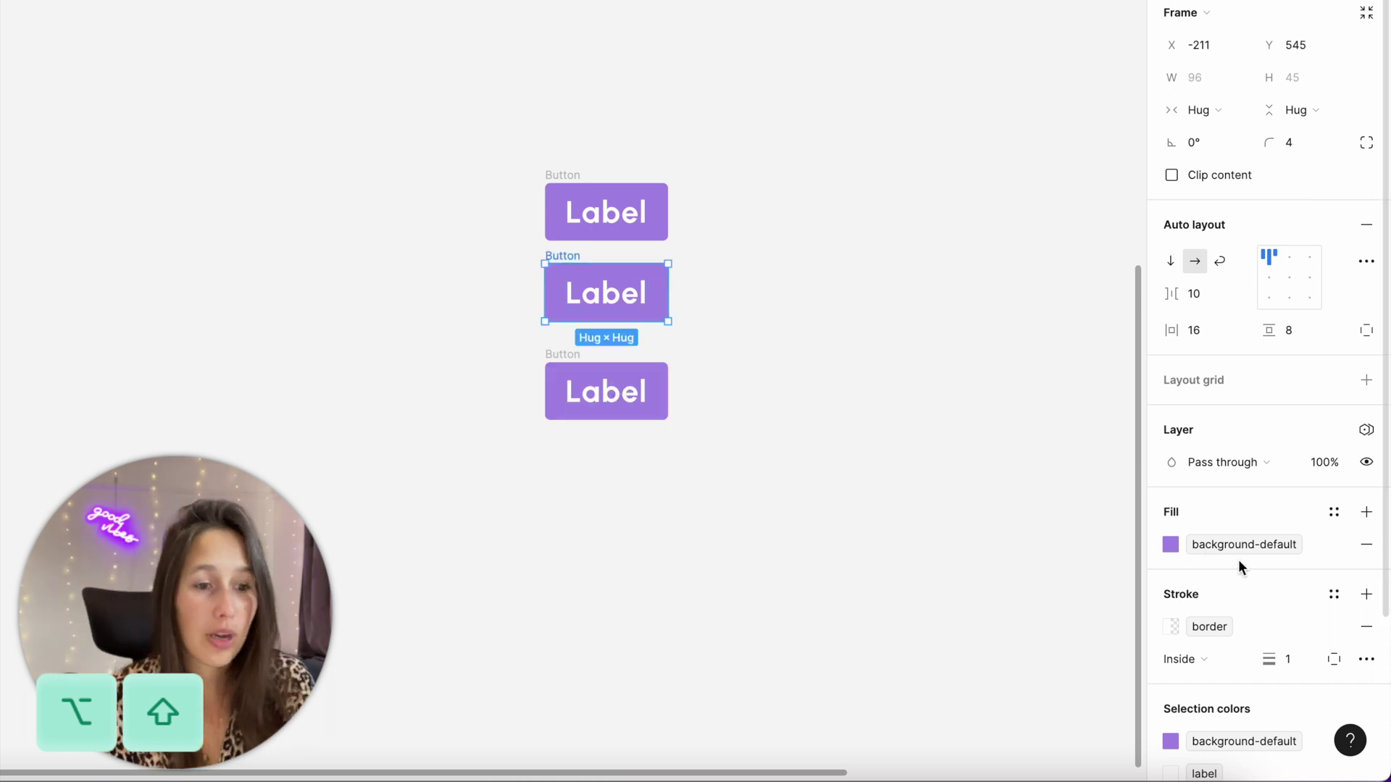
- Assign the Semantic background-hover variable to the middle button's fill and background-disabled to the bottom button's fill
left_click(1172, 547)
left_click(1024, 675)
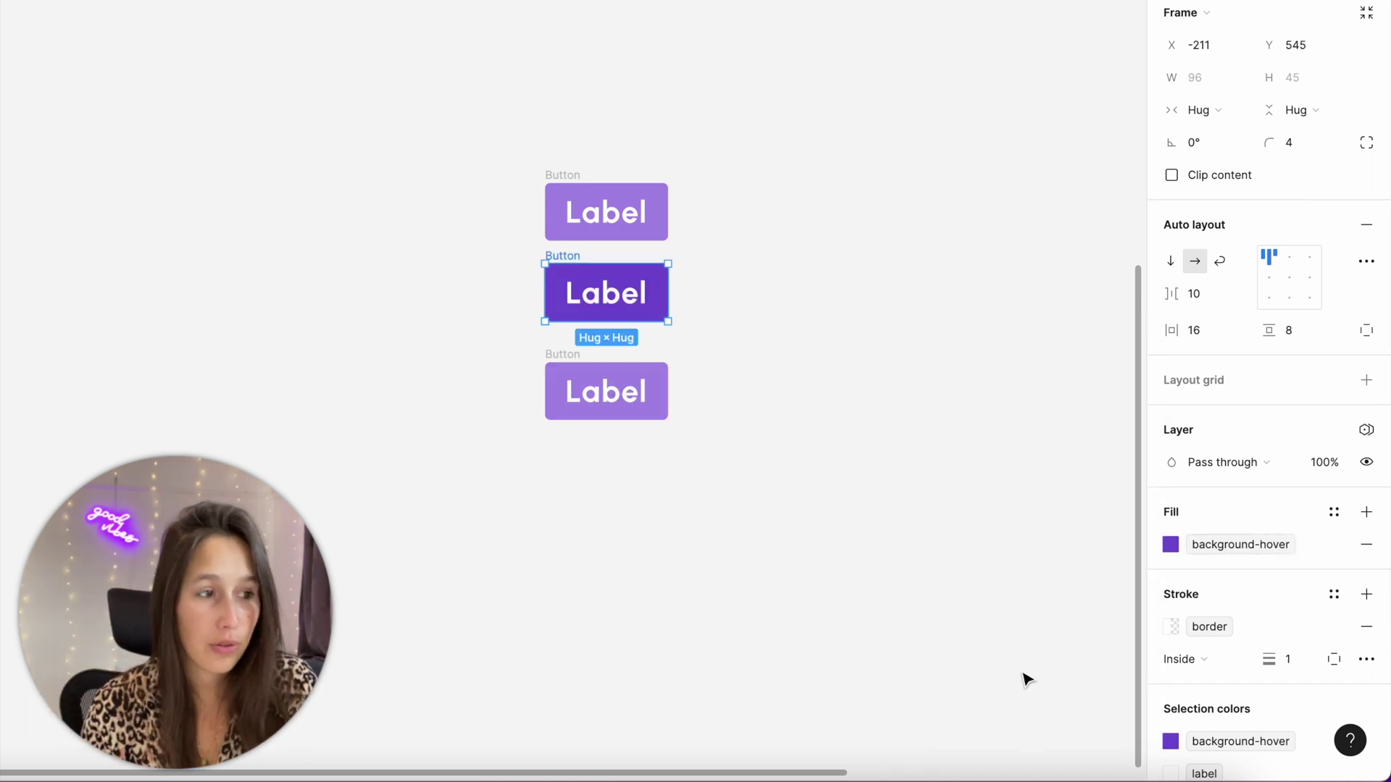
left_click(660, 419)
left_click(1172, 545)
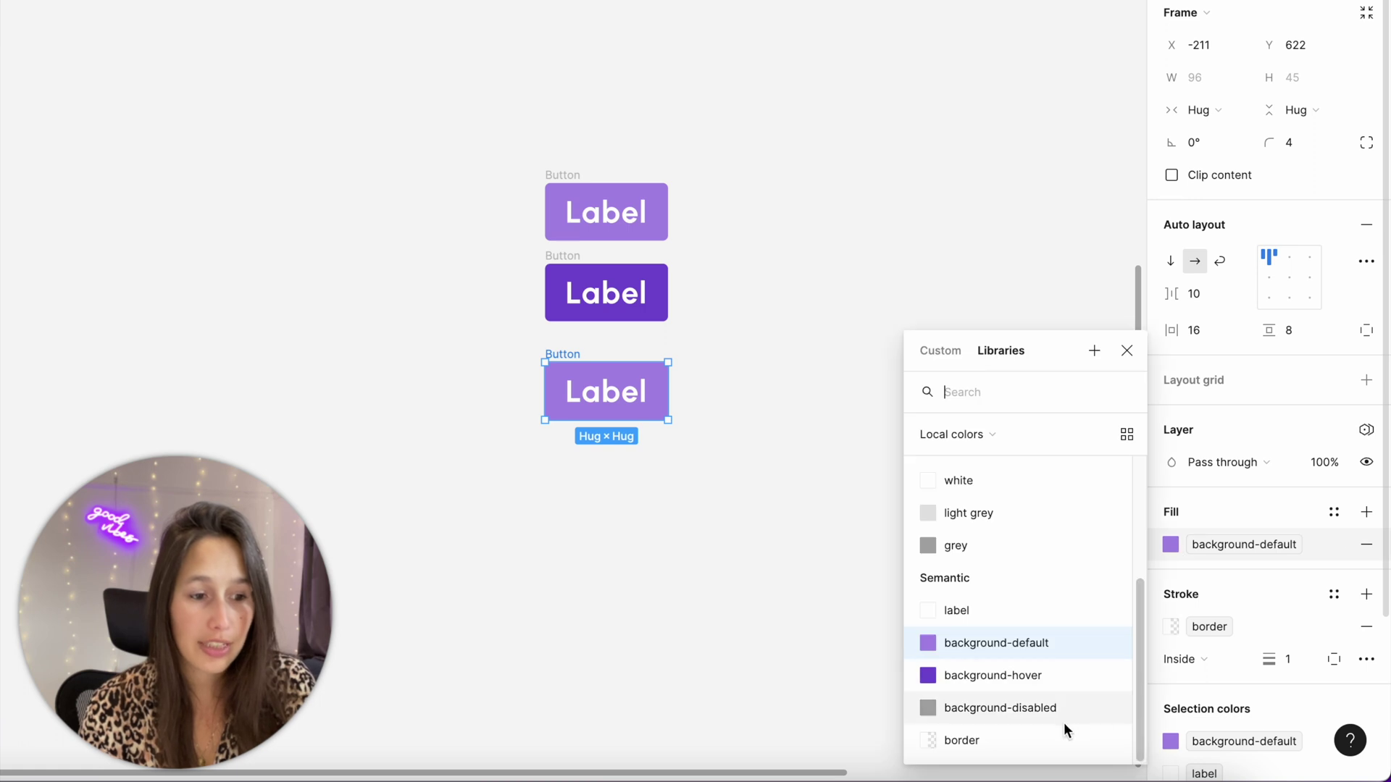
left_click(1065, 717)
- Space the three stacked buttons evenly with Tidy up and set their Semantic variable mode to primary
left_click(717, 492)
key("super+a")
key("ctrl+alt+t")
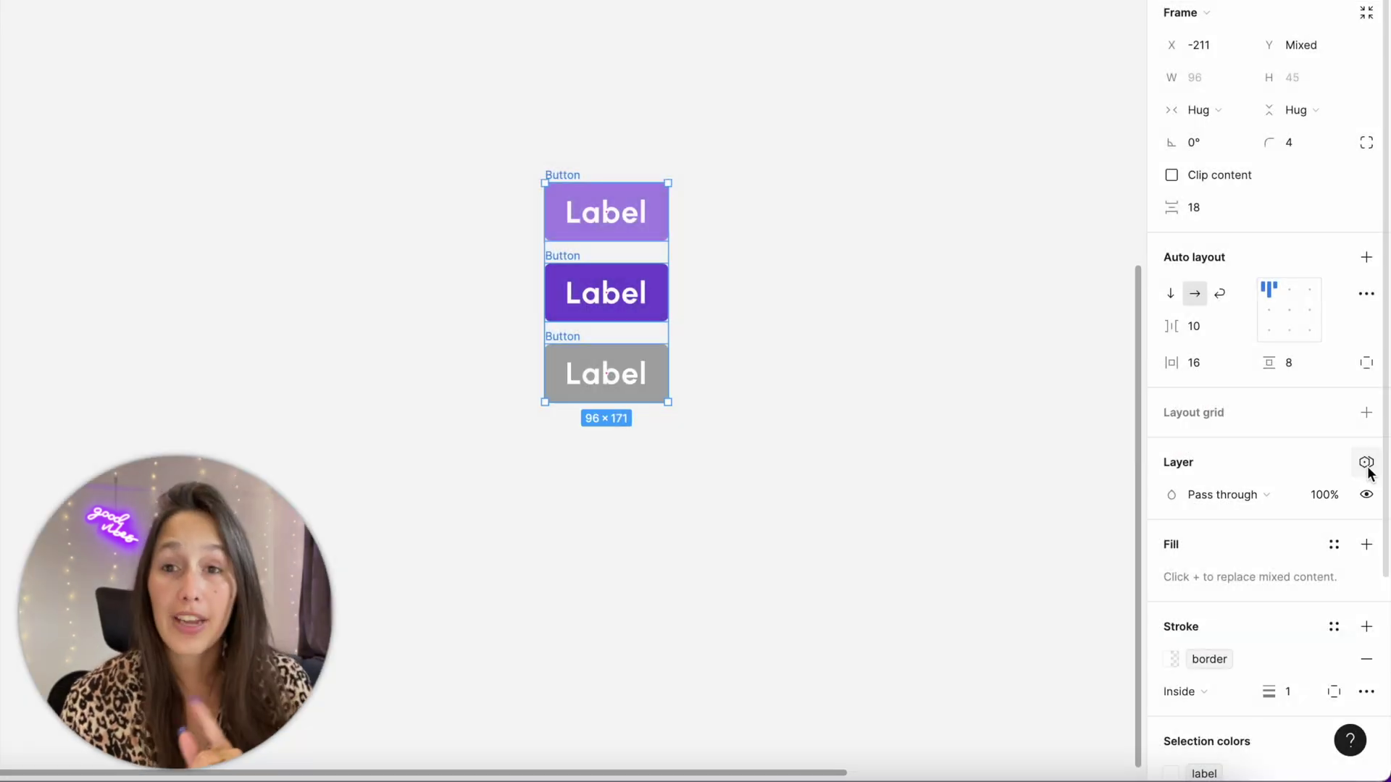
left_click(1367, 470)
mouse_move(1317, 528)
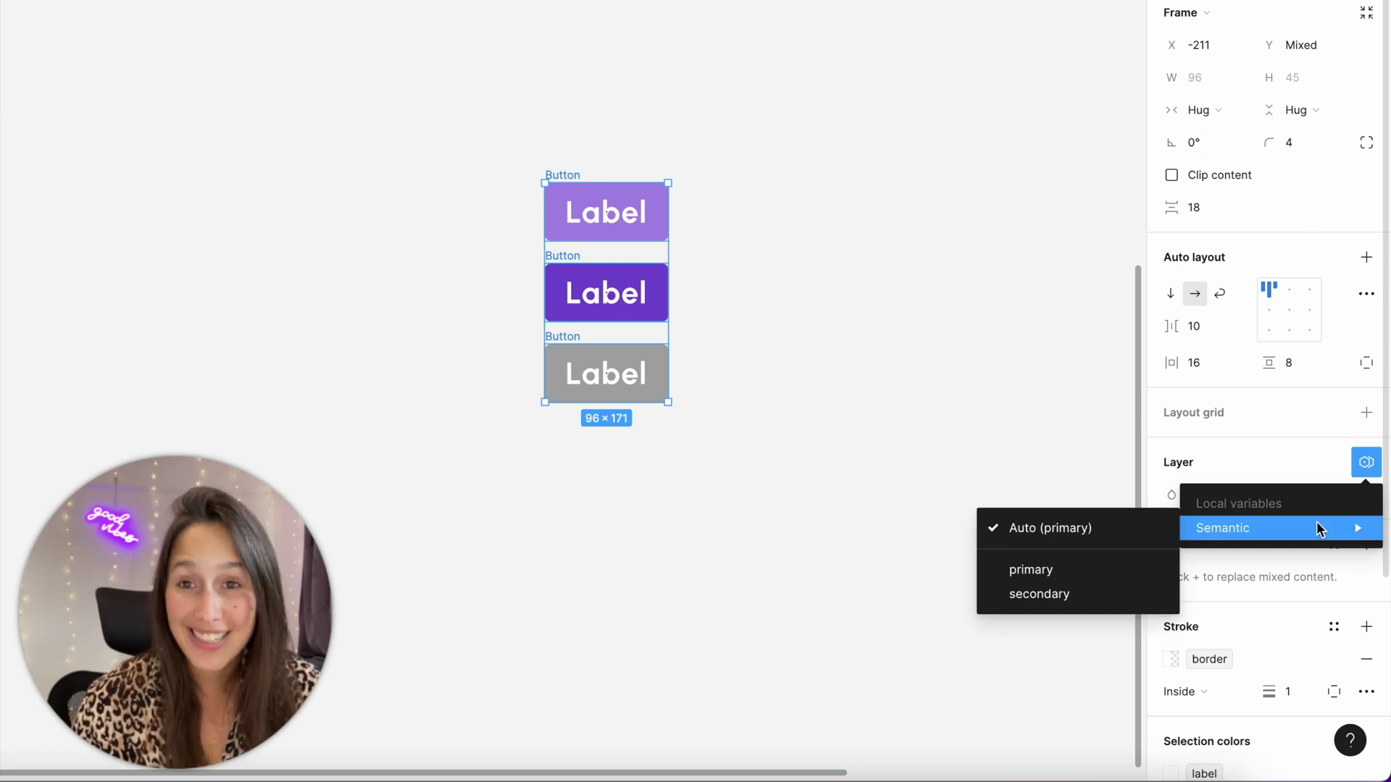
left_click(1104, 577)
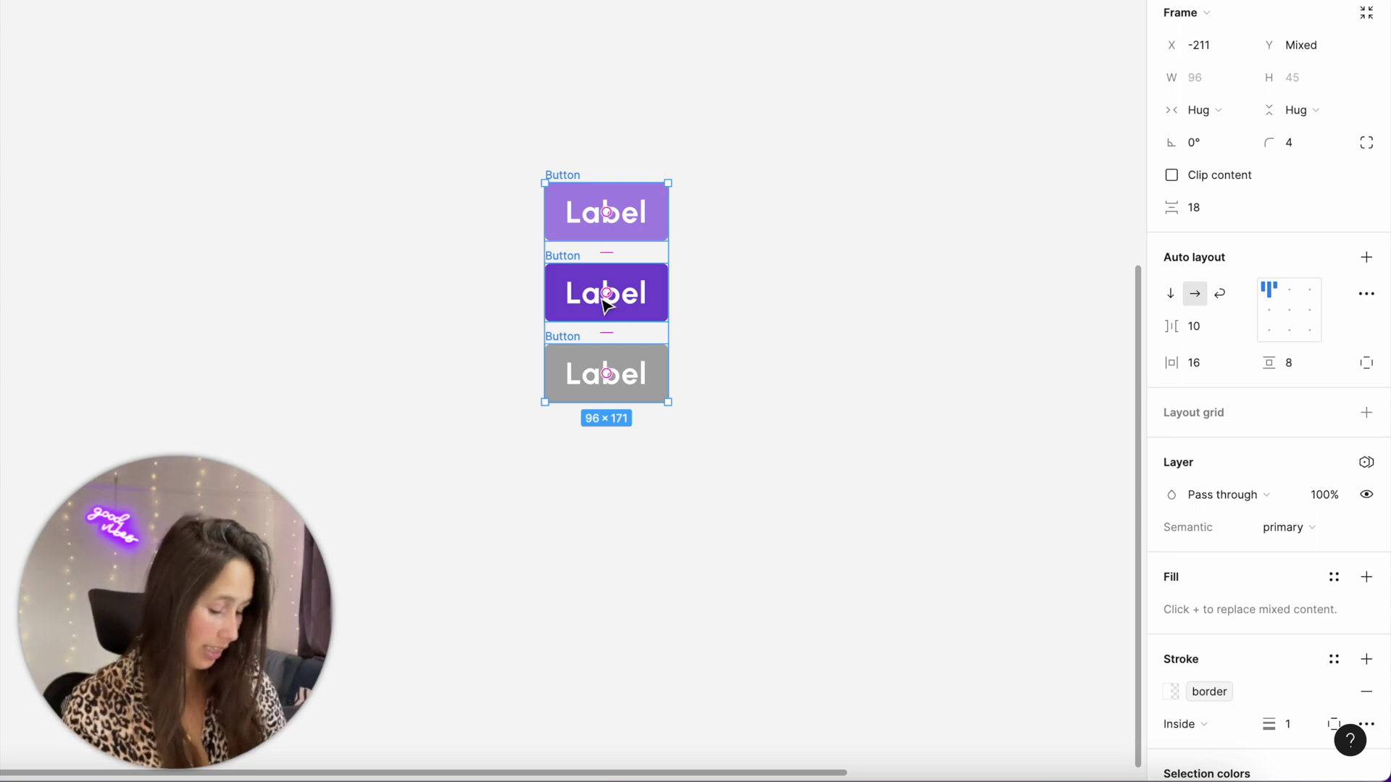
- Duplicate the three buttons into a second column beside them at X -42 and set the copies' Semantic mode to secondary
left_click_drag(606, 303, 822, 295)
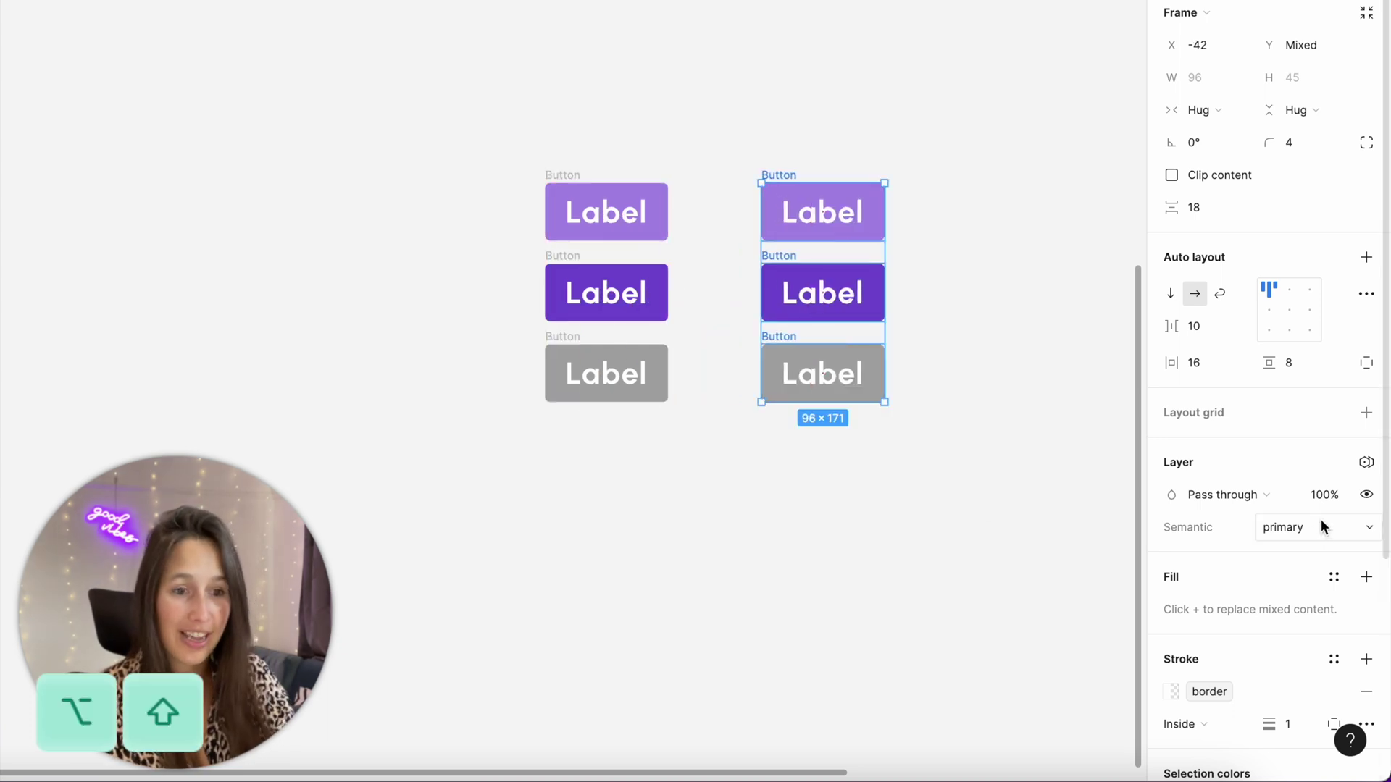
left_click(1317, 527)
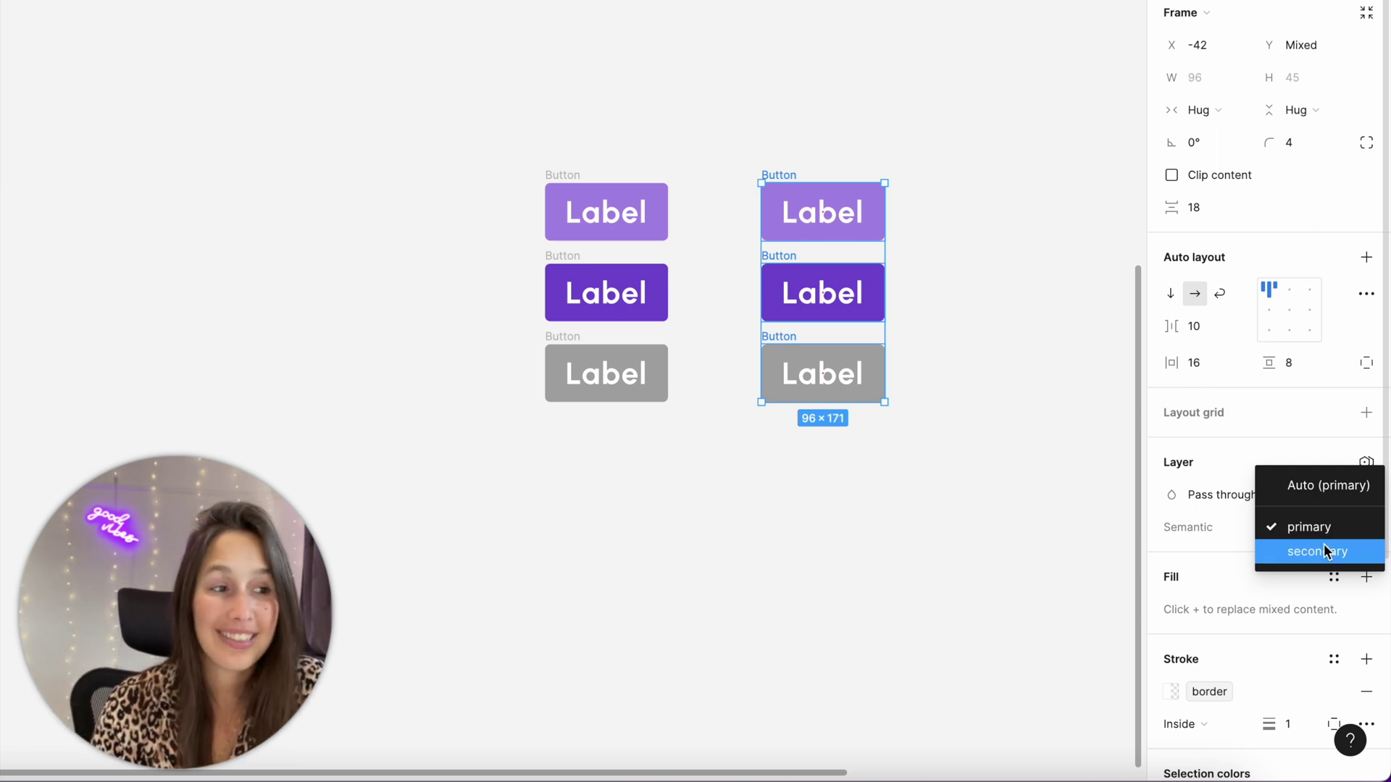
left_click(1323, 545)
left_click(1064, 544)
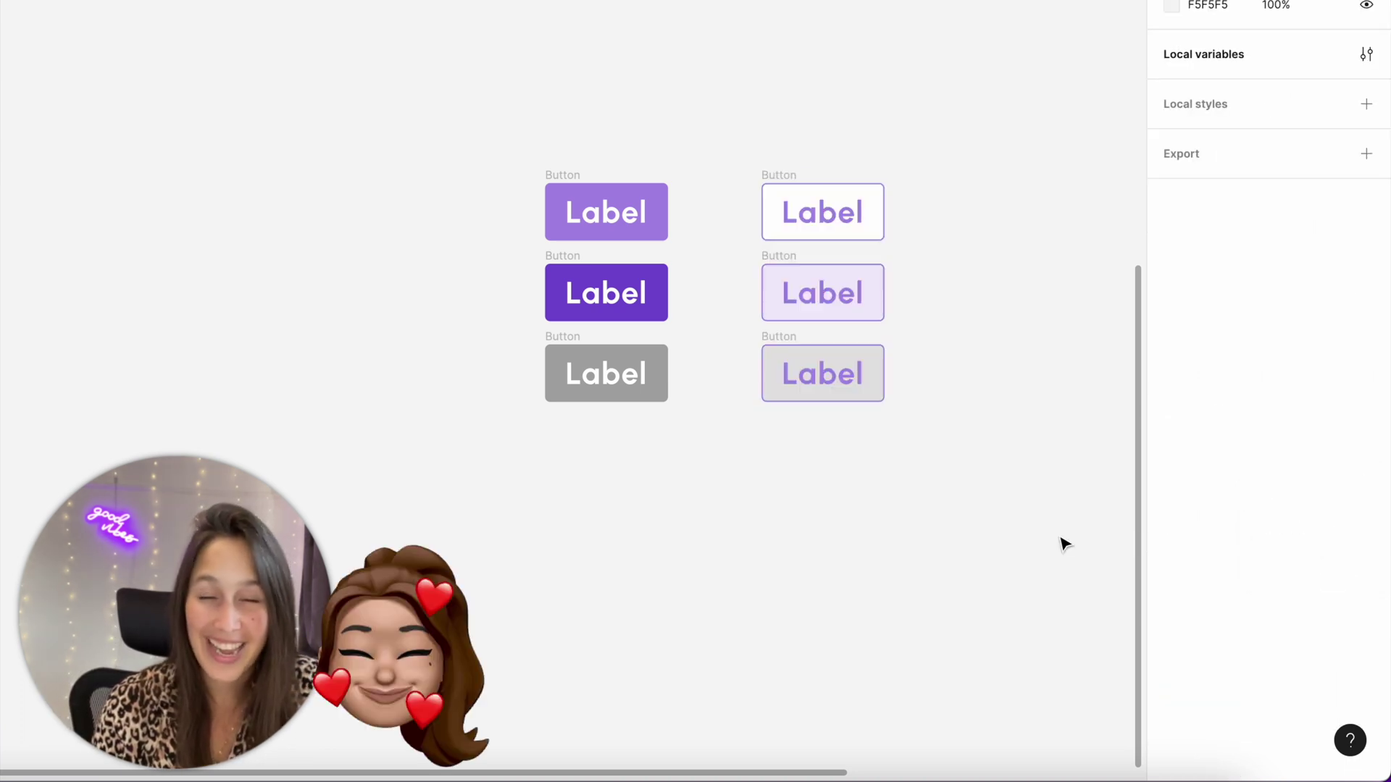
- Compare the variable-based primary and secondary buttons with the original button grid above them
scroll(975, 497, "down", 5)
scroll(997, 425, "right", 5)
scroll(997, 425, "up", 2)
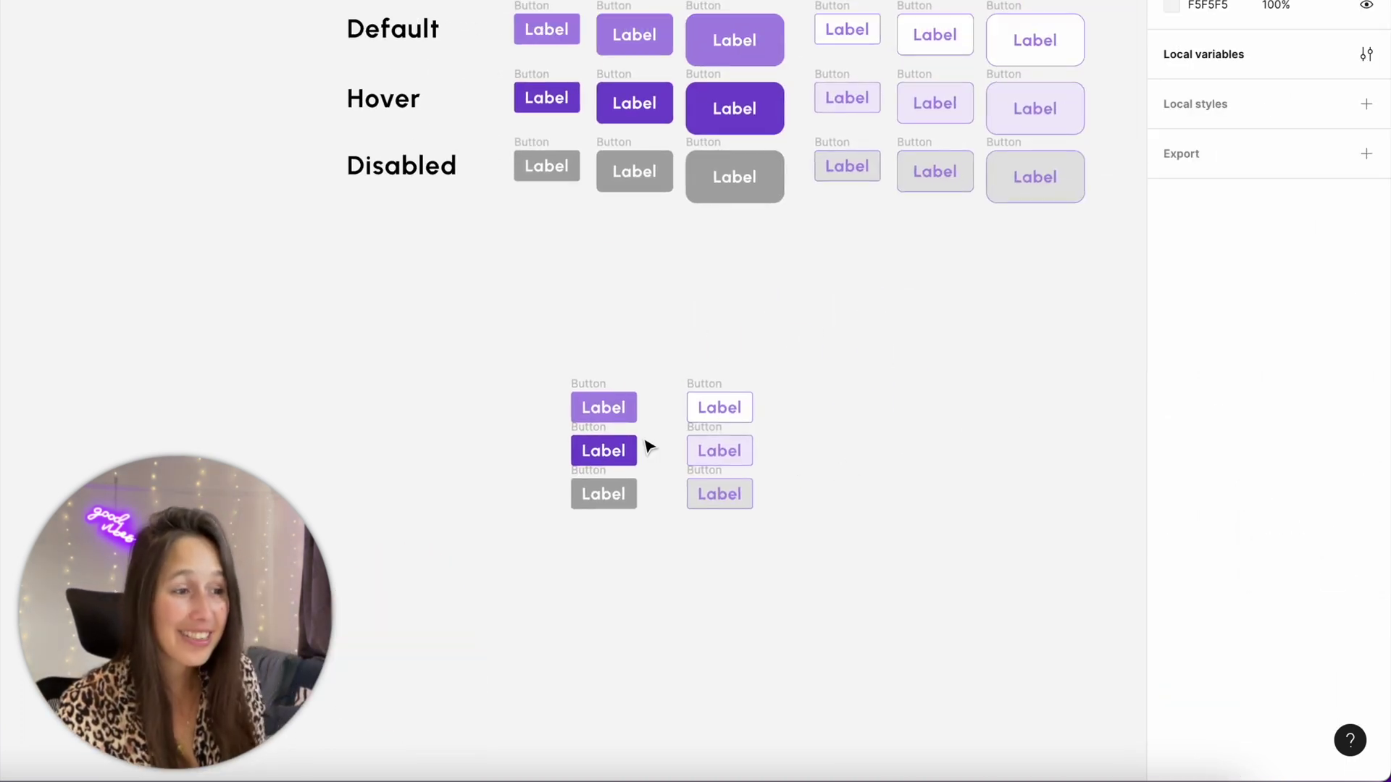
left_click(603, 390)
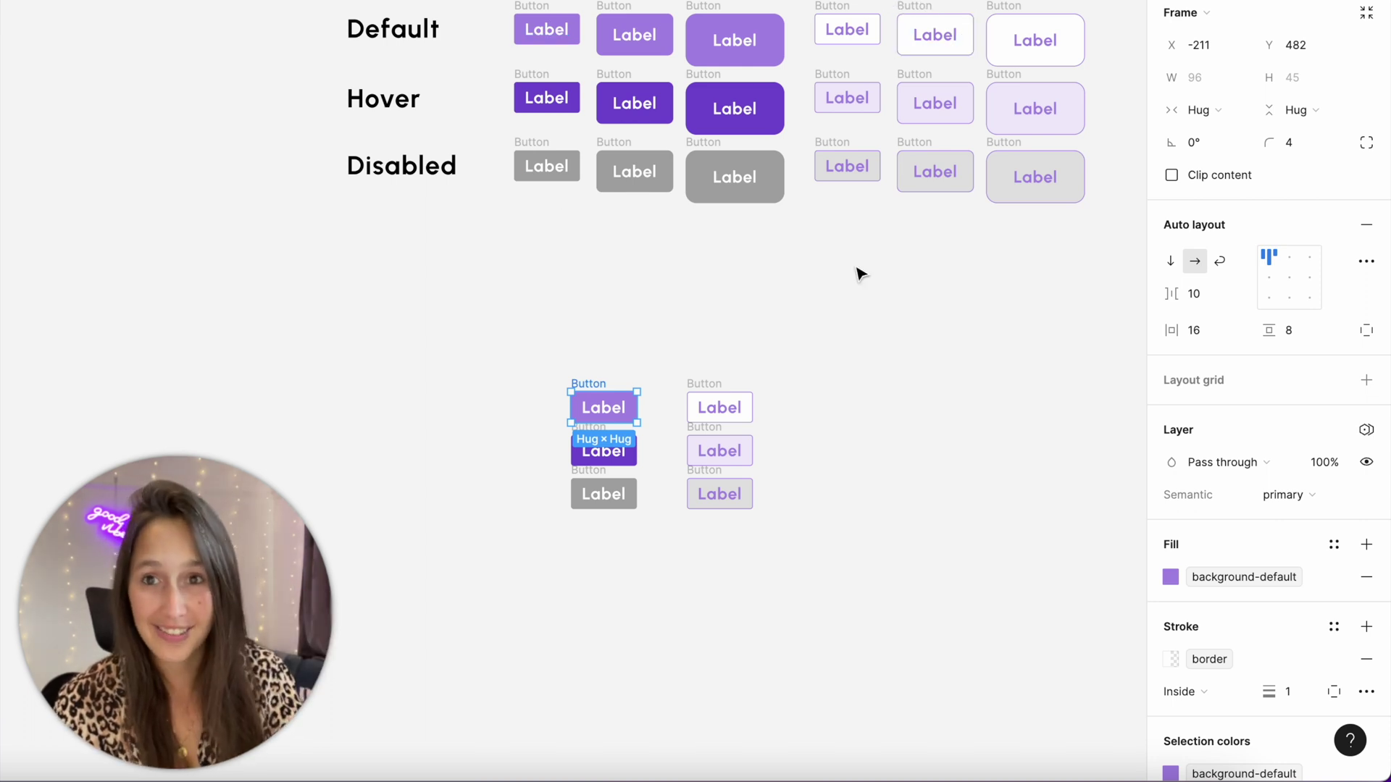
scroll(825, 375, "right", 1)
scroll(826, 375, "down", 1)
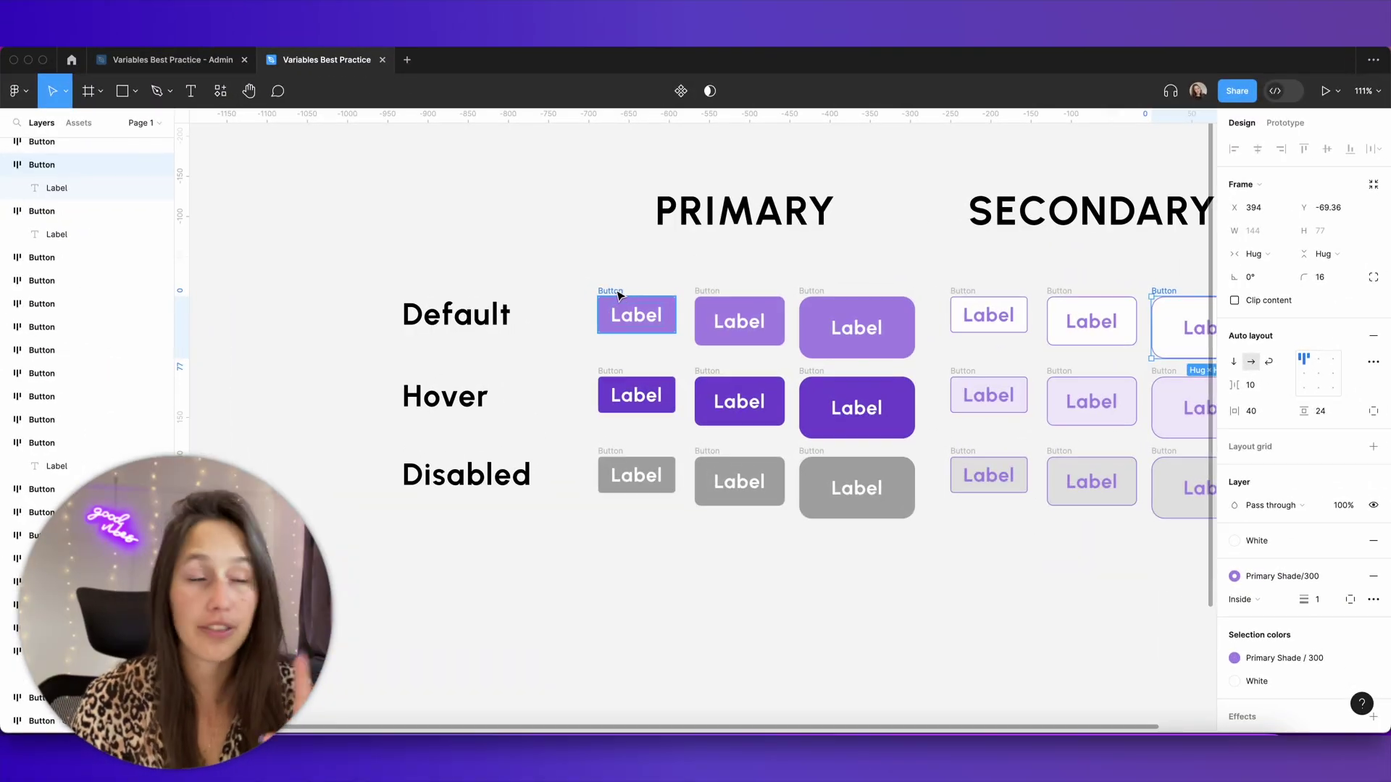
- Examine the corner radius and padding of the small, medium and large primary default buttons
left_click(619, 295)
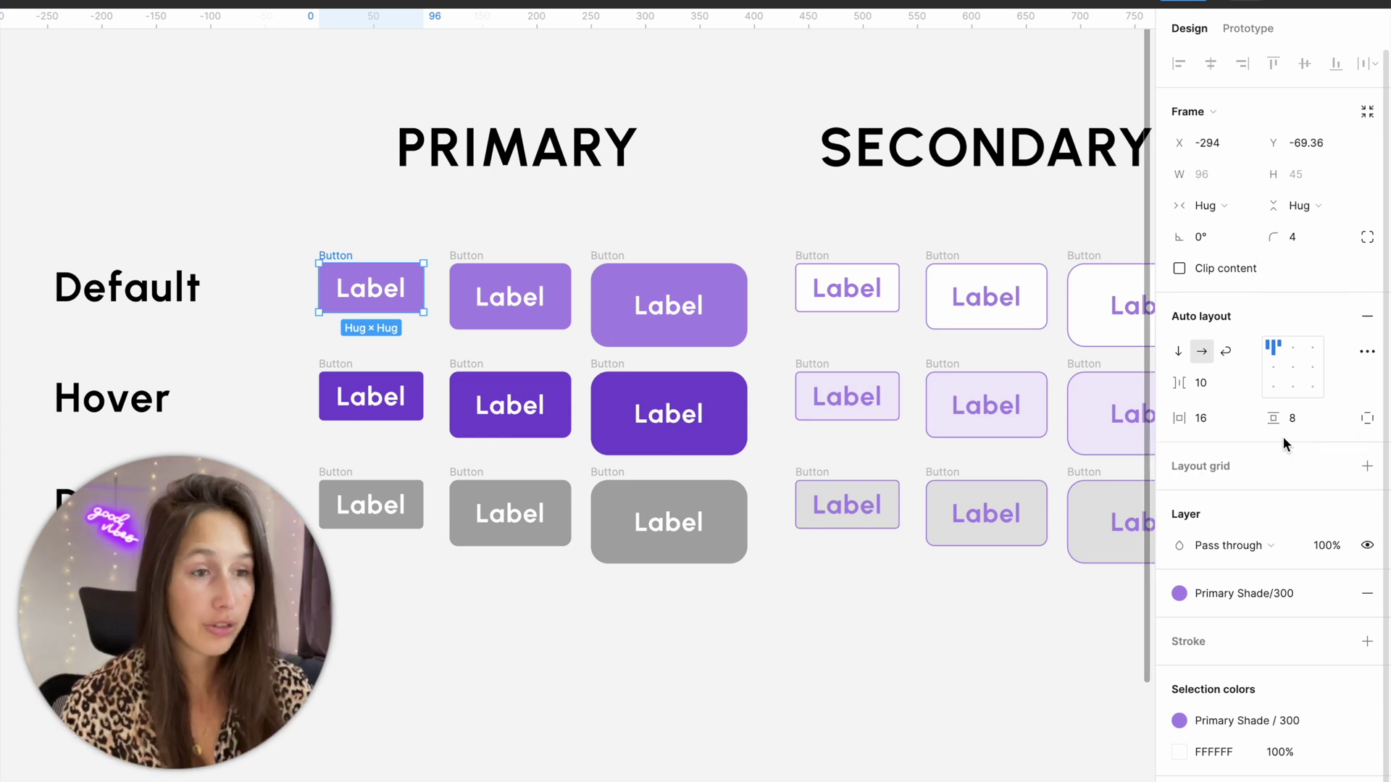
left_click(461, 254)
left_click(607, 263)
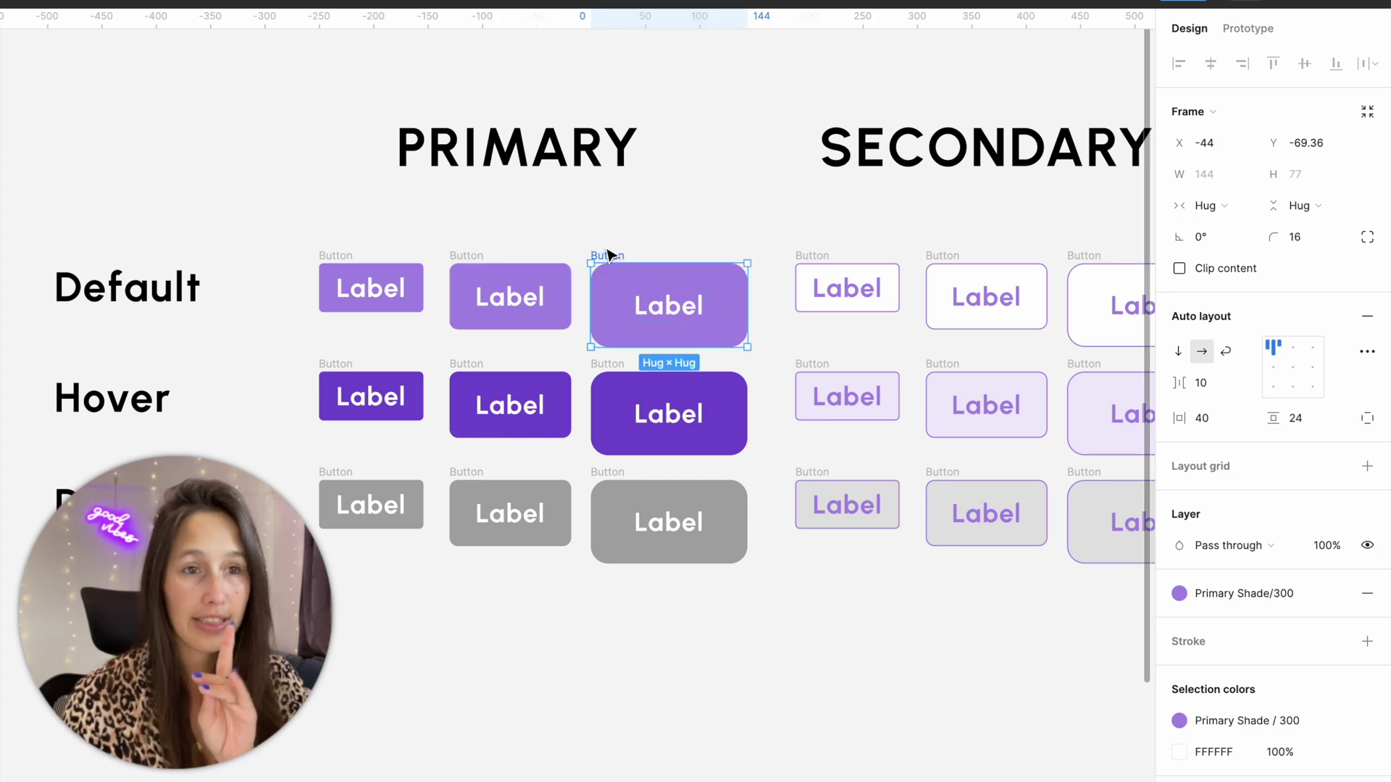
left_click(320, 260)
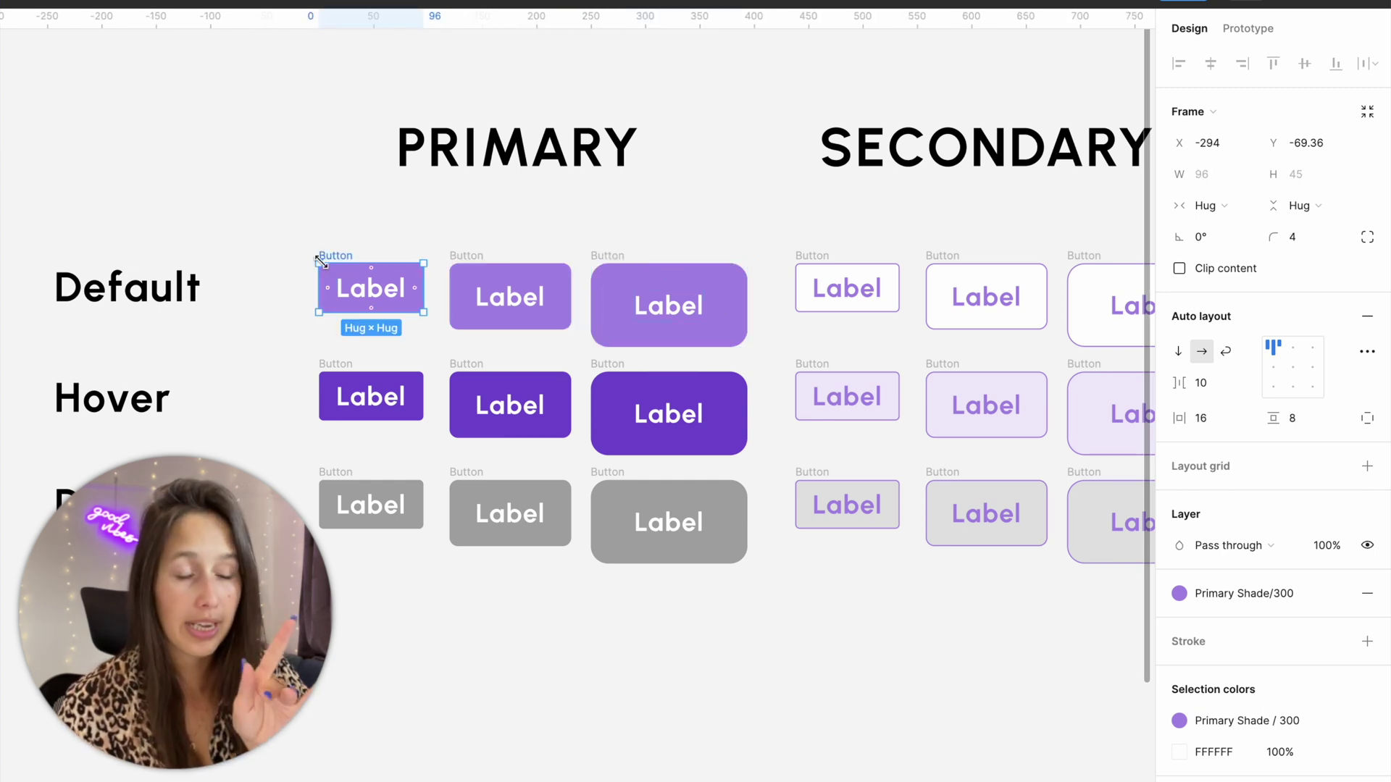
left_click(466, 259)
left_click(621, 263)
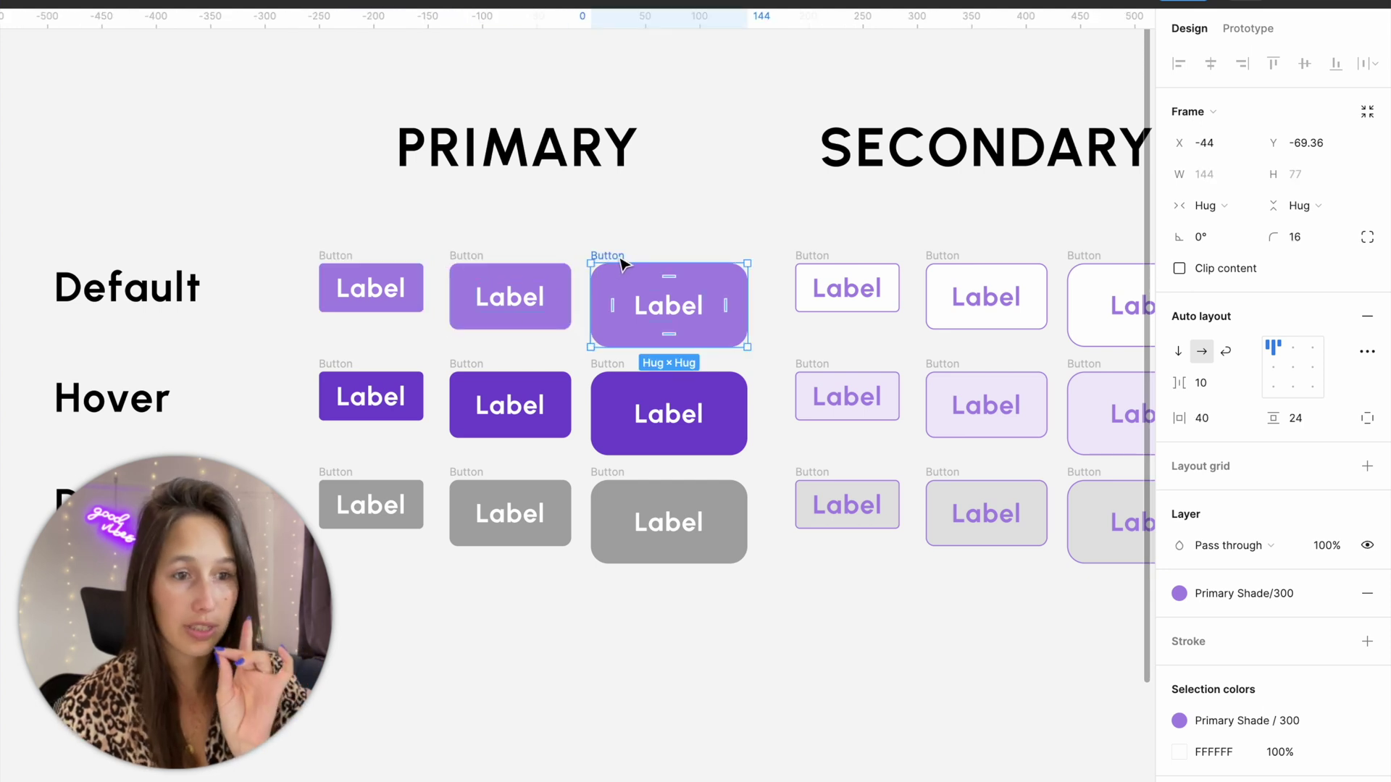
left_click(335, 258)
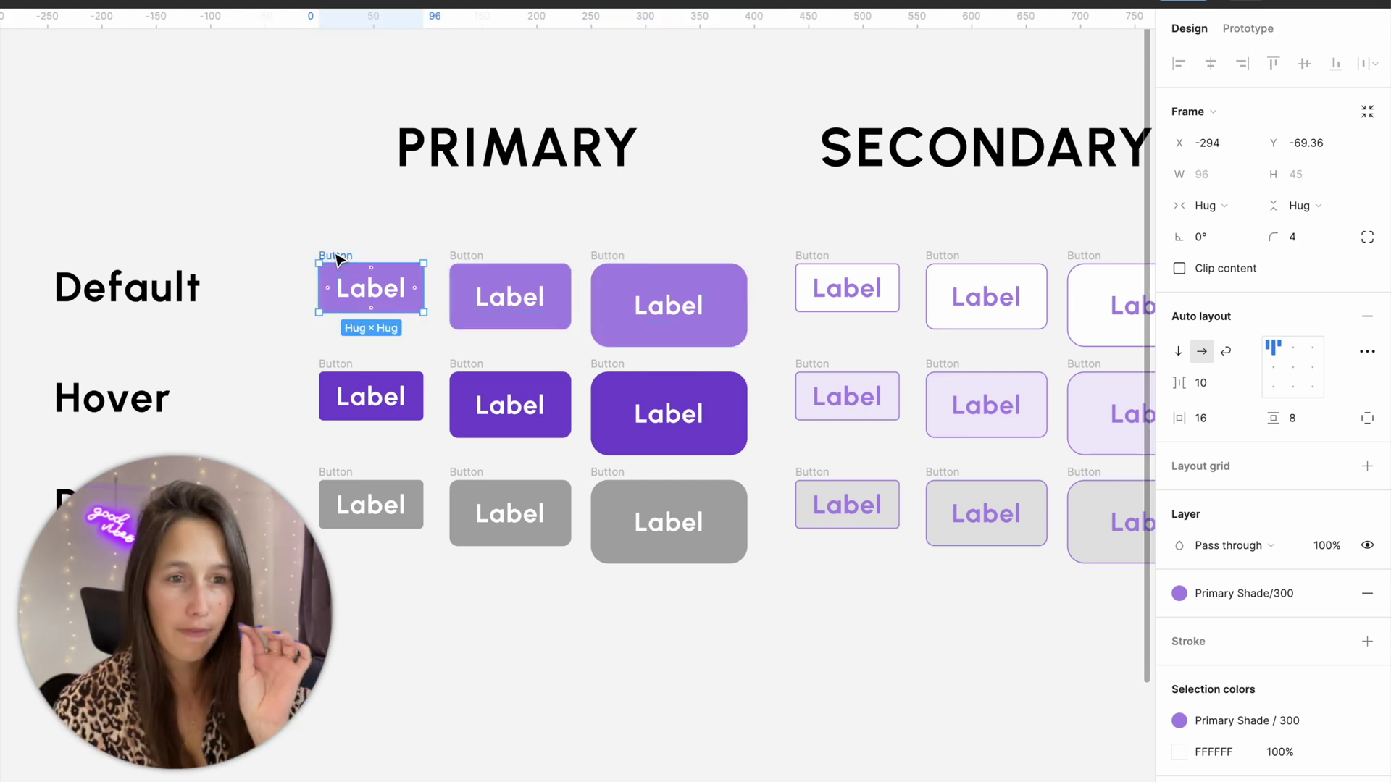
left_click(467, 261)
left_click(629, 250)
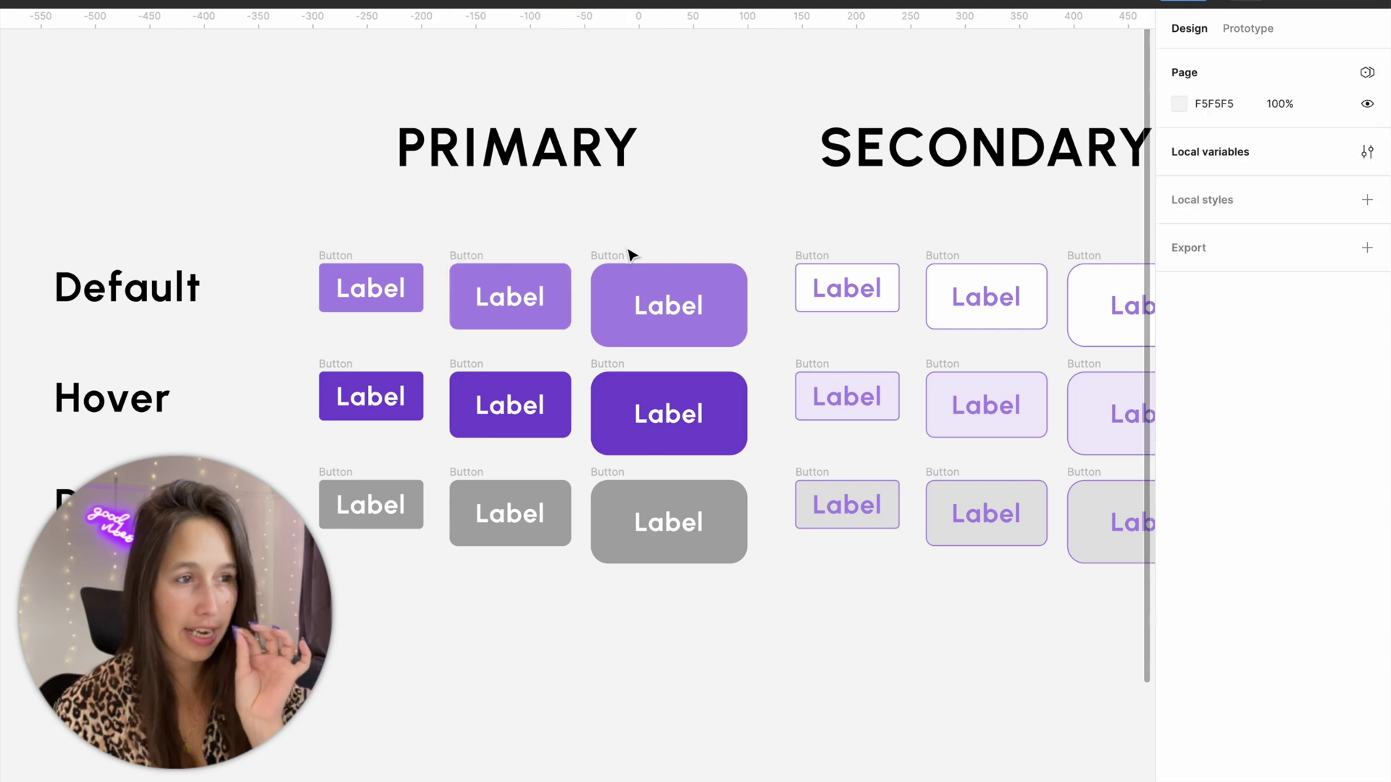
left_click(629, 255)
- Add the text note "4,8,12,16,24,40" to the canvas below the disabled primary buttons
scroll(546, 389, "down", 3)
left_click(544, 485)
key("t")
left_click(460, 538)
type("4")
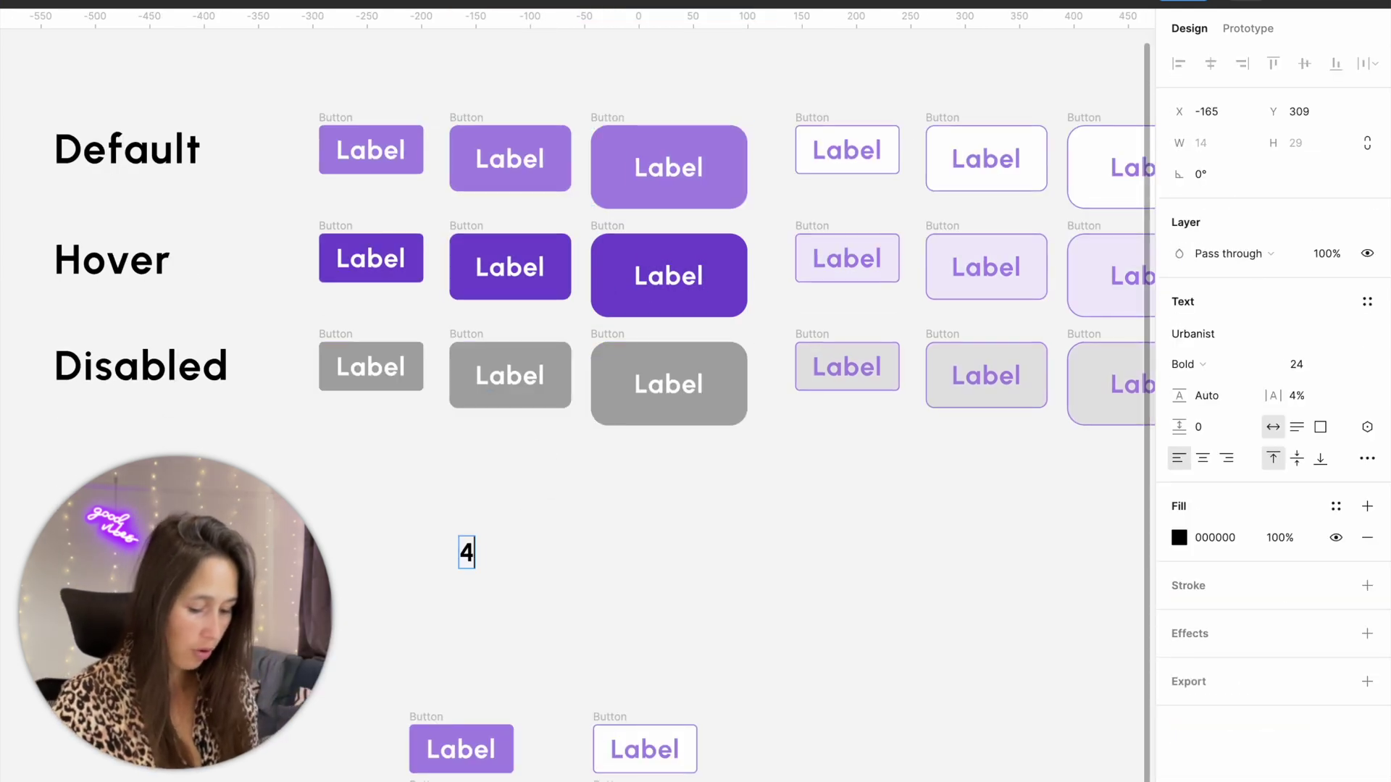
type(",8,12,16,24,40")
key("Escape")
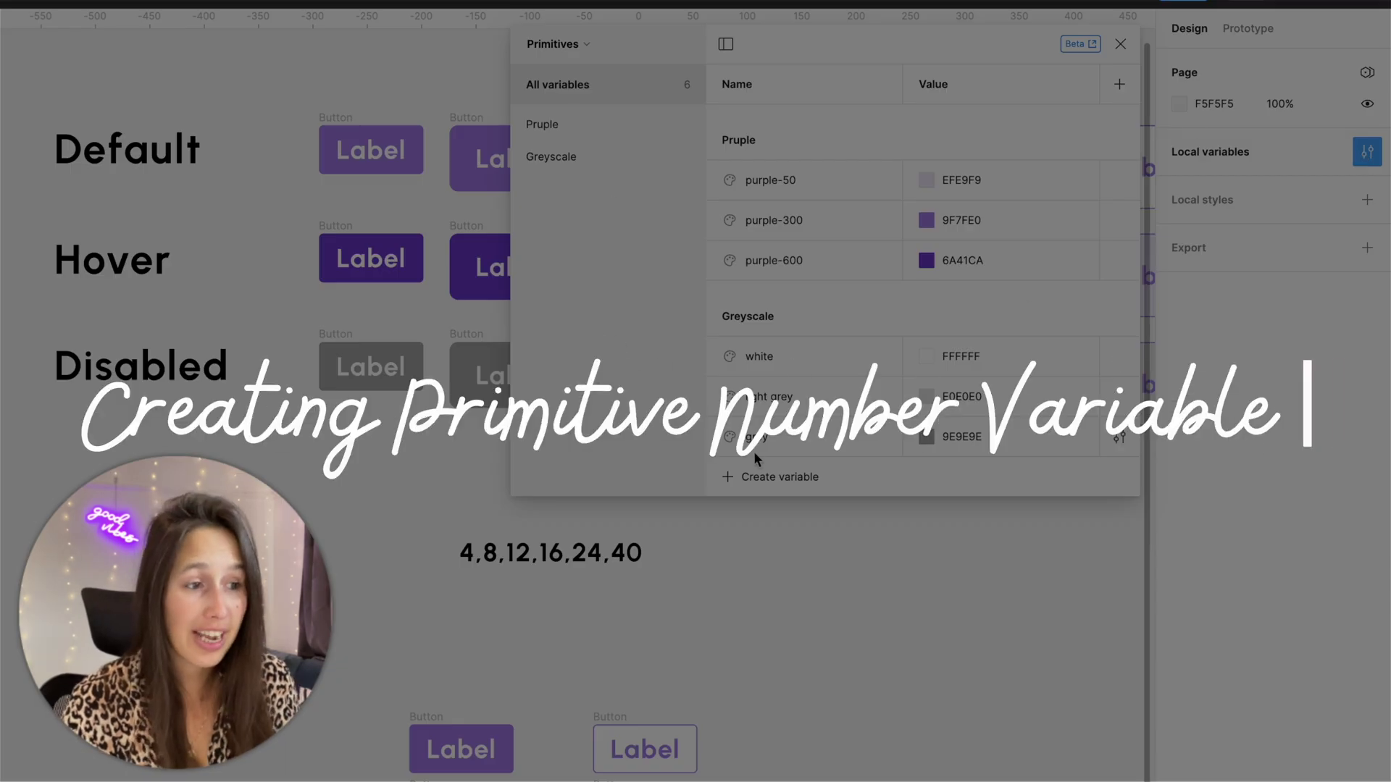
- Create a number variable named 4 with the value 4 in the Primitives collection
left_click(758, 477)
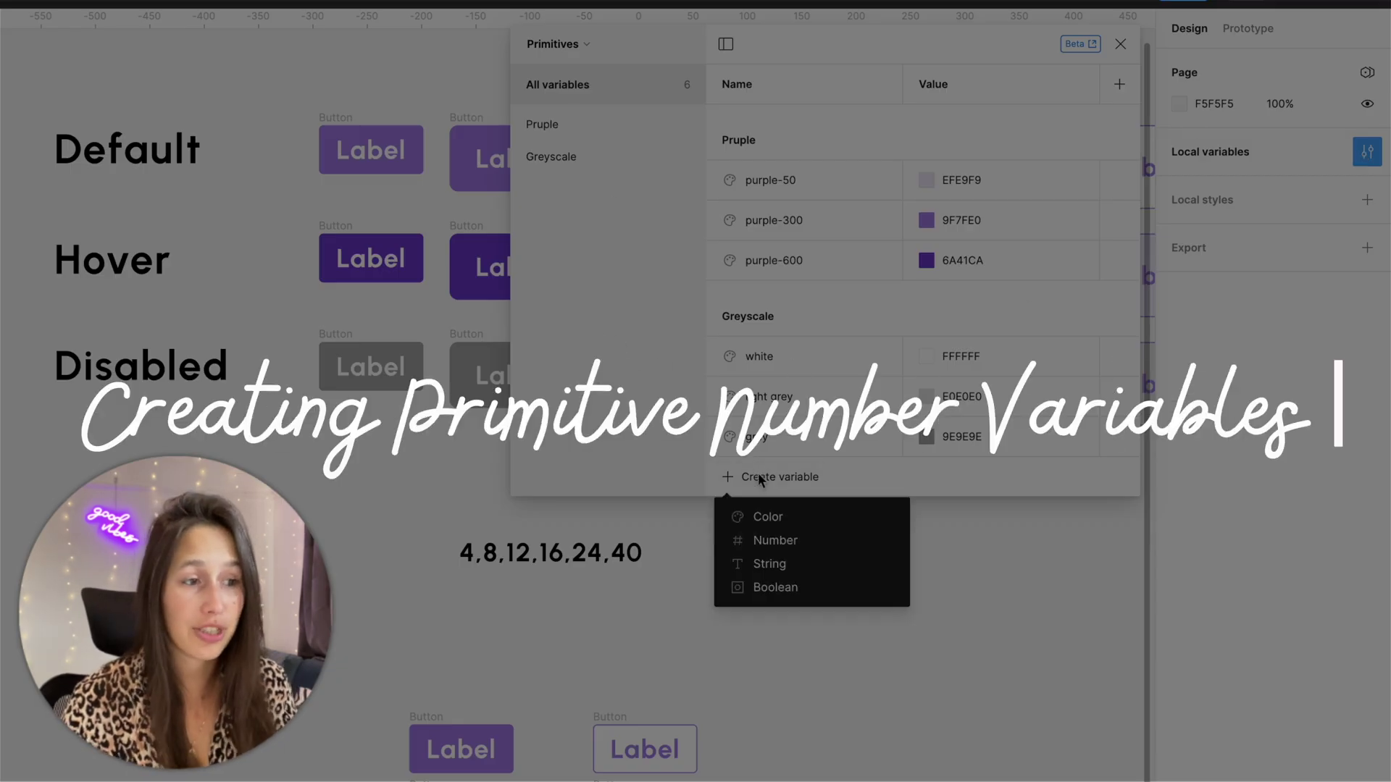
left_click(777, 543)
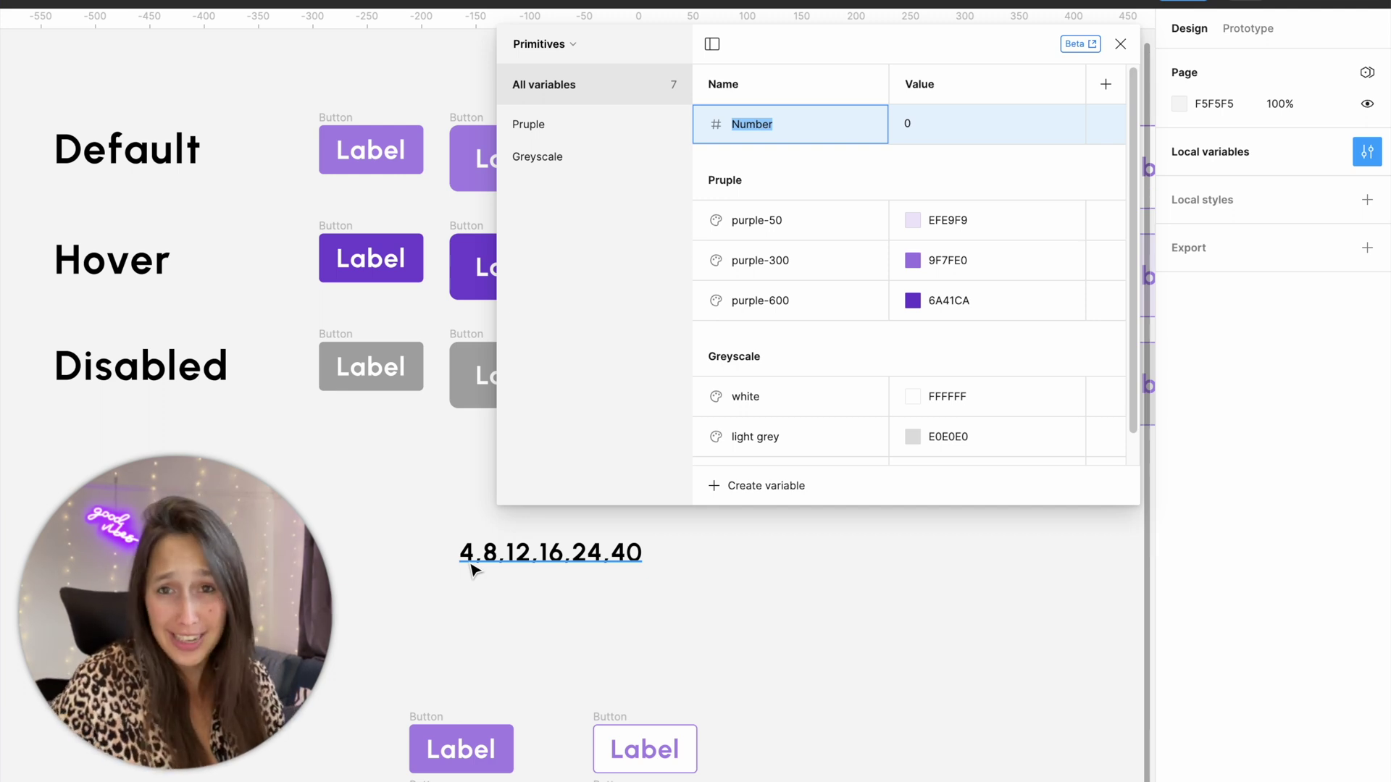
type("4")
key("Return")
left_click(934, 105)
type("4")
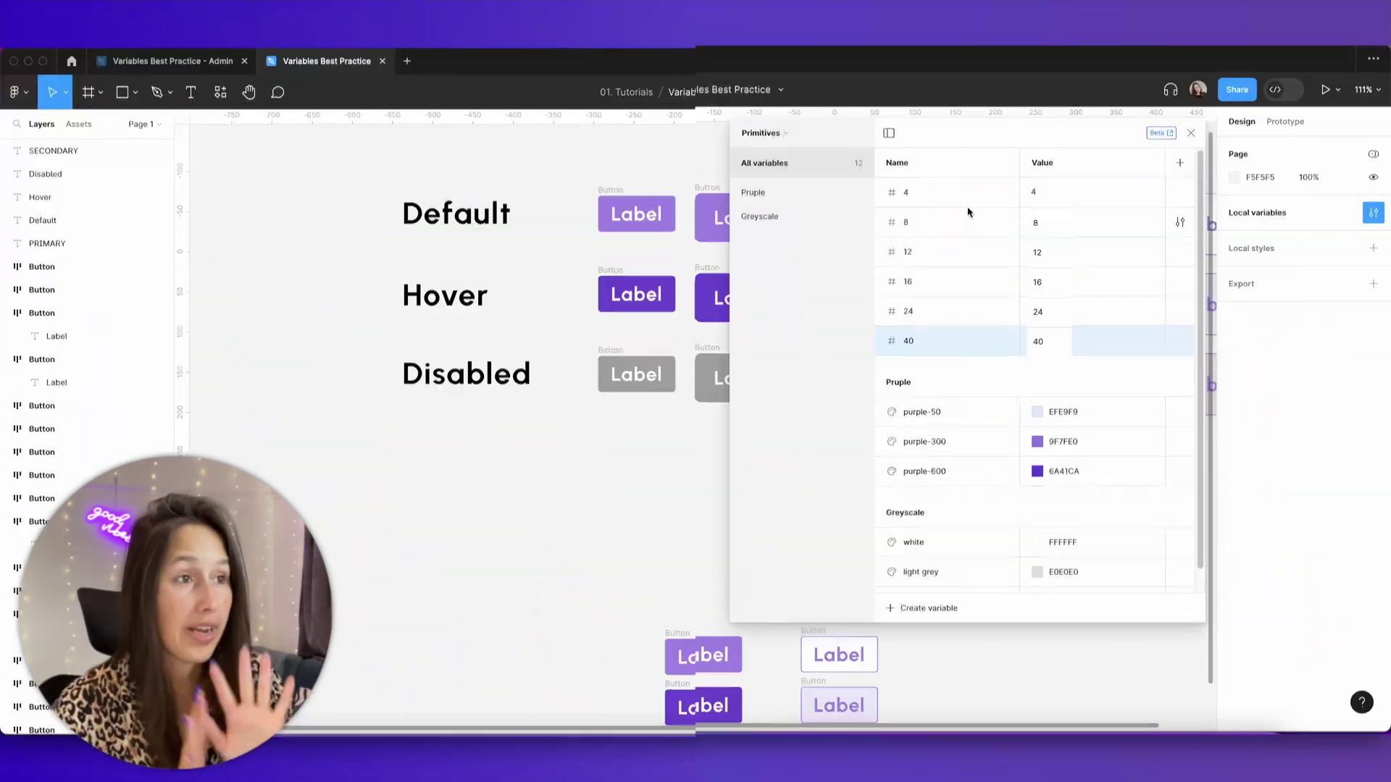
- Group the number variables 4 through 40 in Primitives and name the group Number Values
left_click(968, 213)
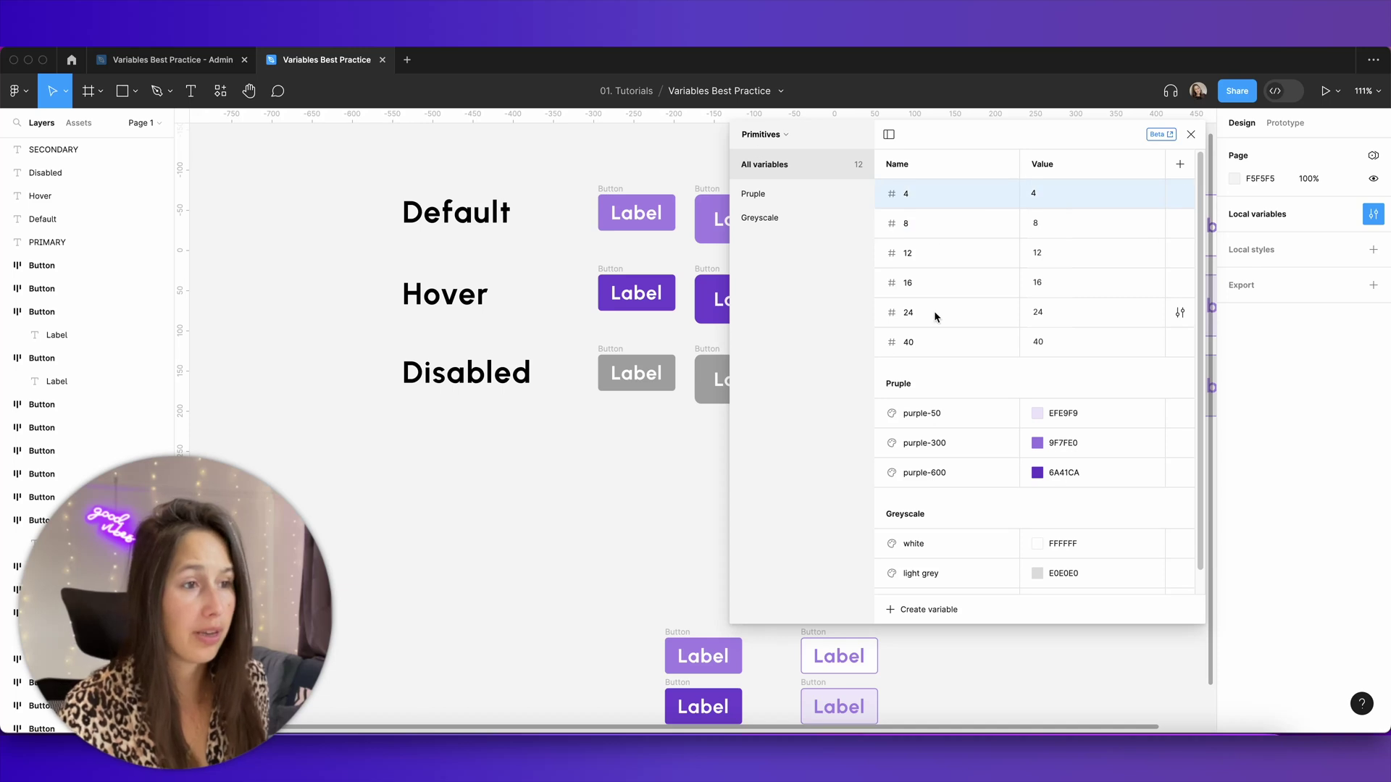
left_click(934, 342, "shift")
right_click(957, 234)
left_click(978, 243)
double_click(804, 241)
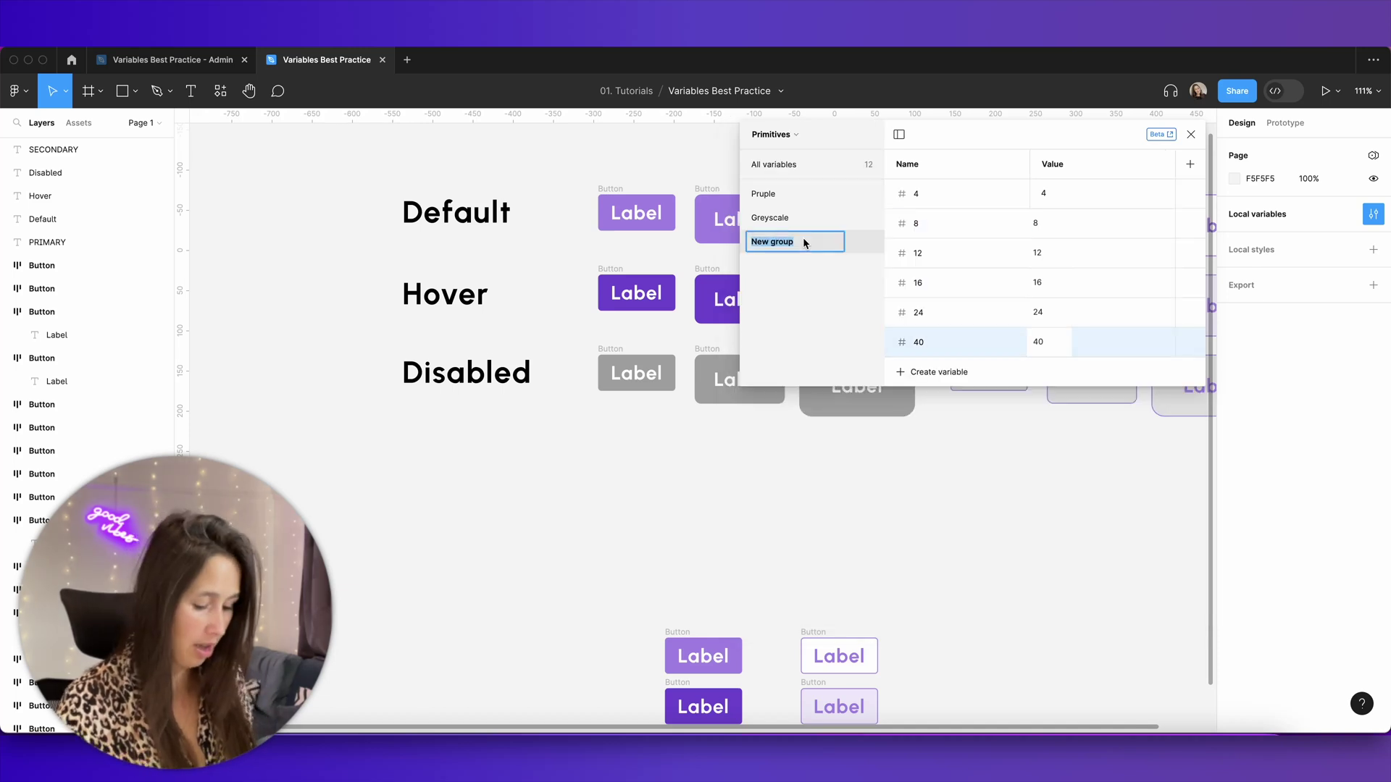
type("Number Values")
key("Return")
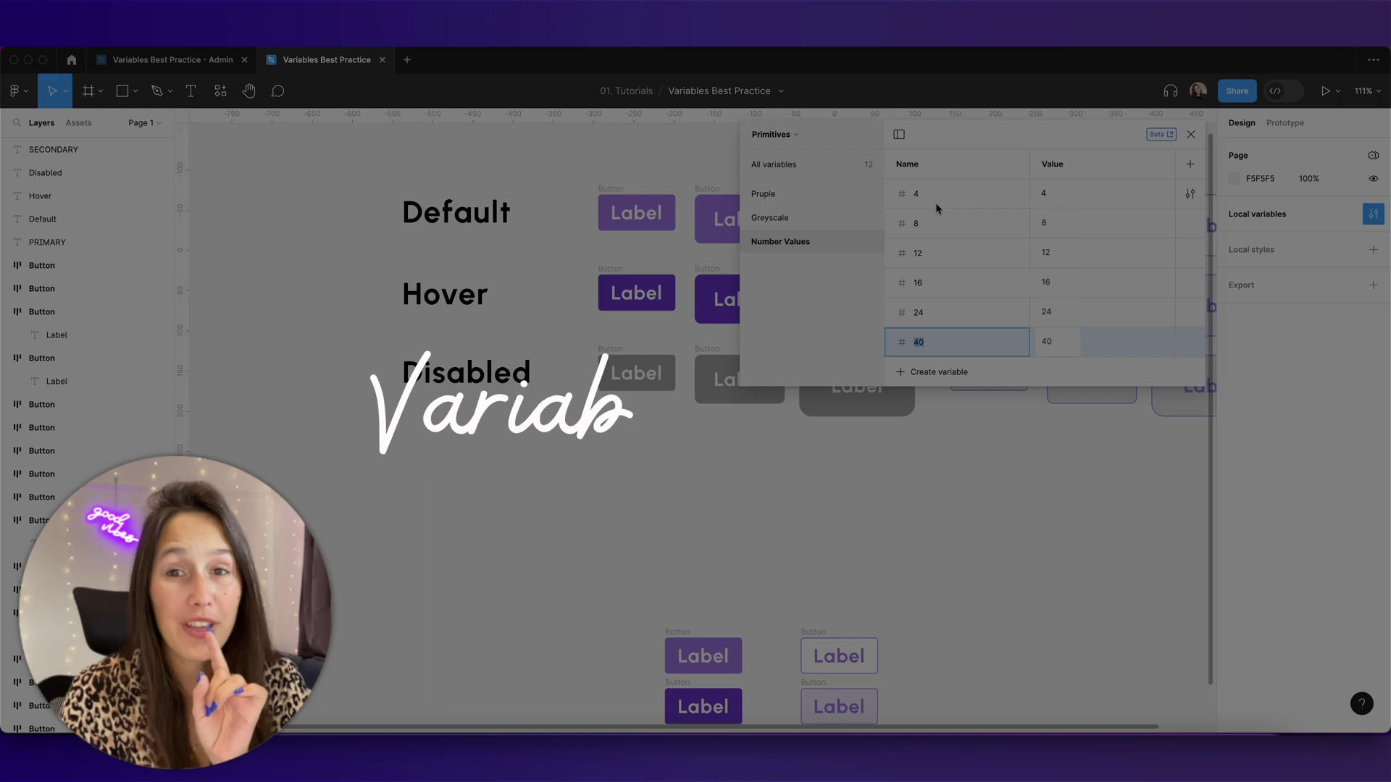
- Exclude width and height from the scoping of the Number Values variable 4 and close the variables window
left_click(949, 198)
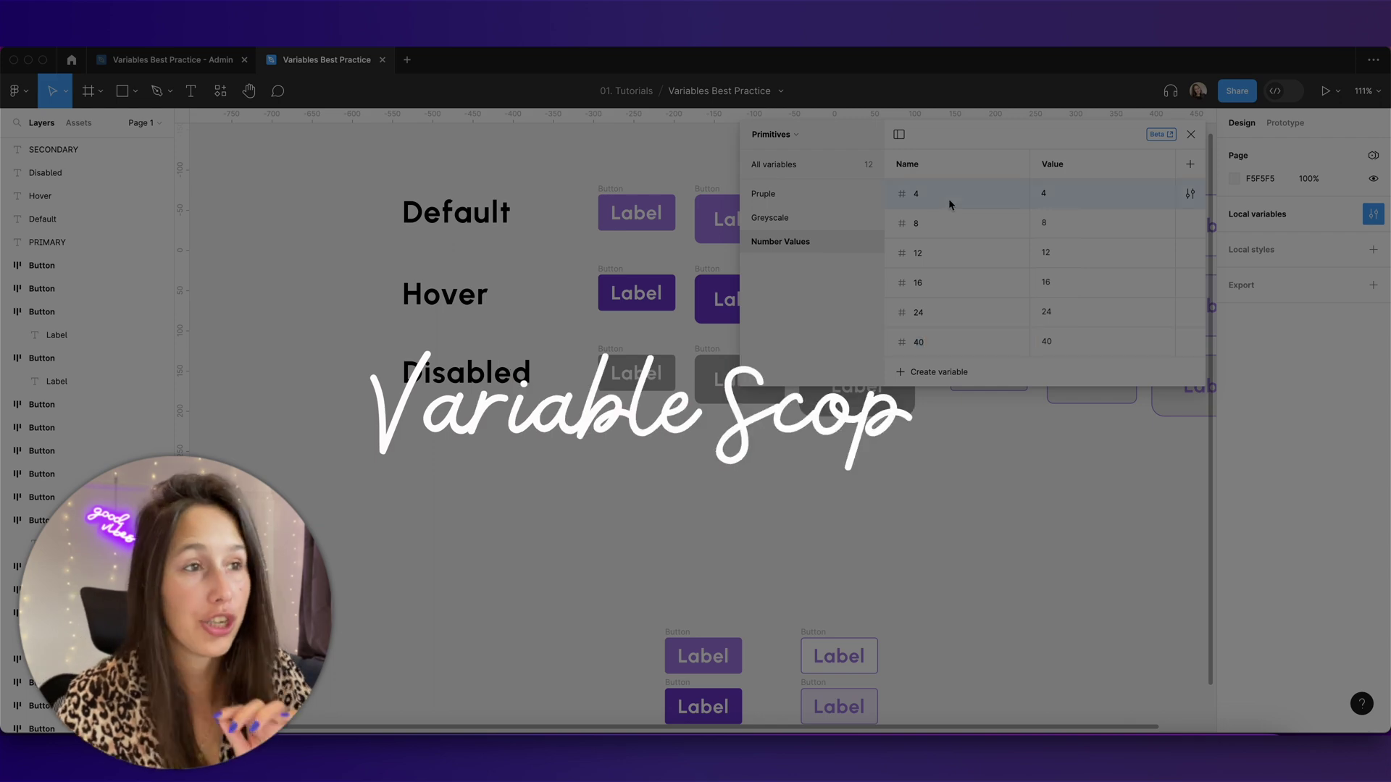
left_click(1190, 194)
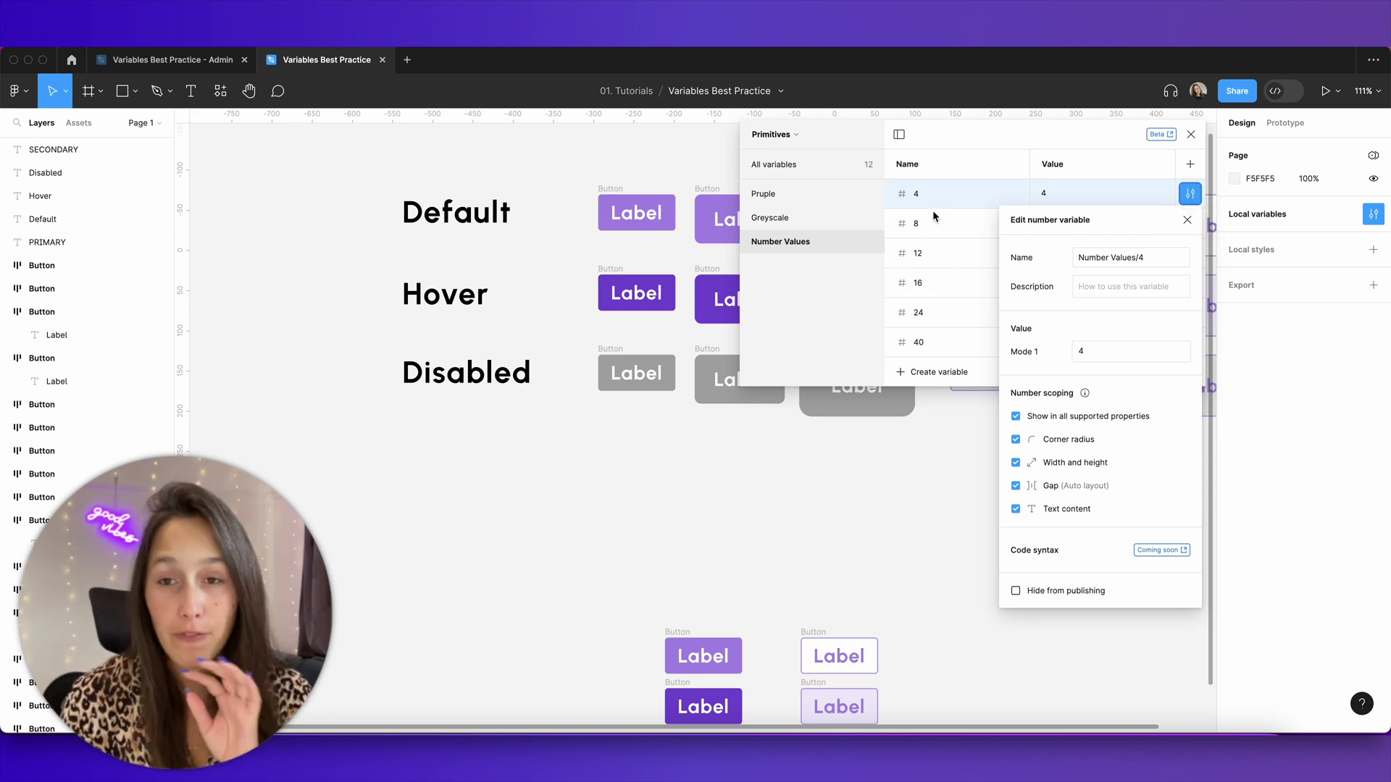
left_click(1016, 462)
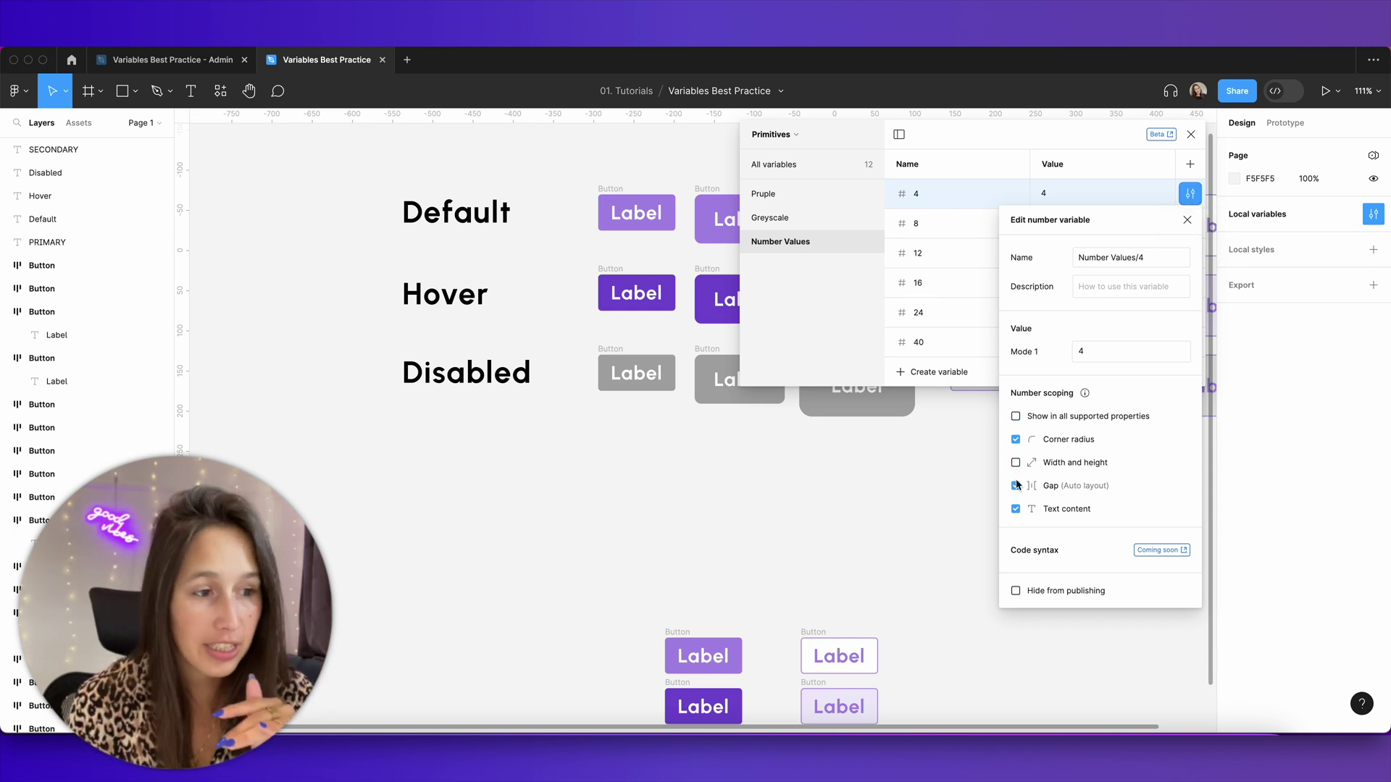
left_click(955, 455)
left_click(1190, 135)
- Check which number variables are offered for the large primary hover button's size and for its corner radius
left_click(857, 306)
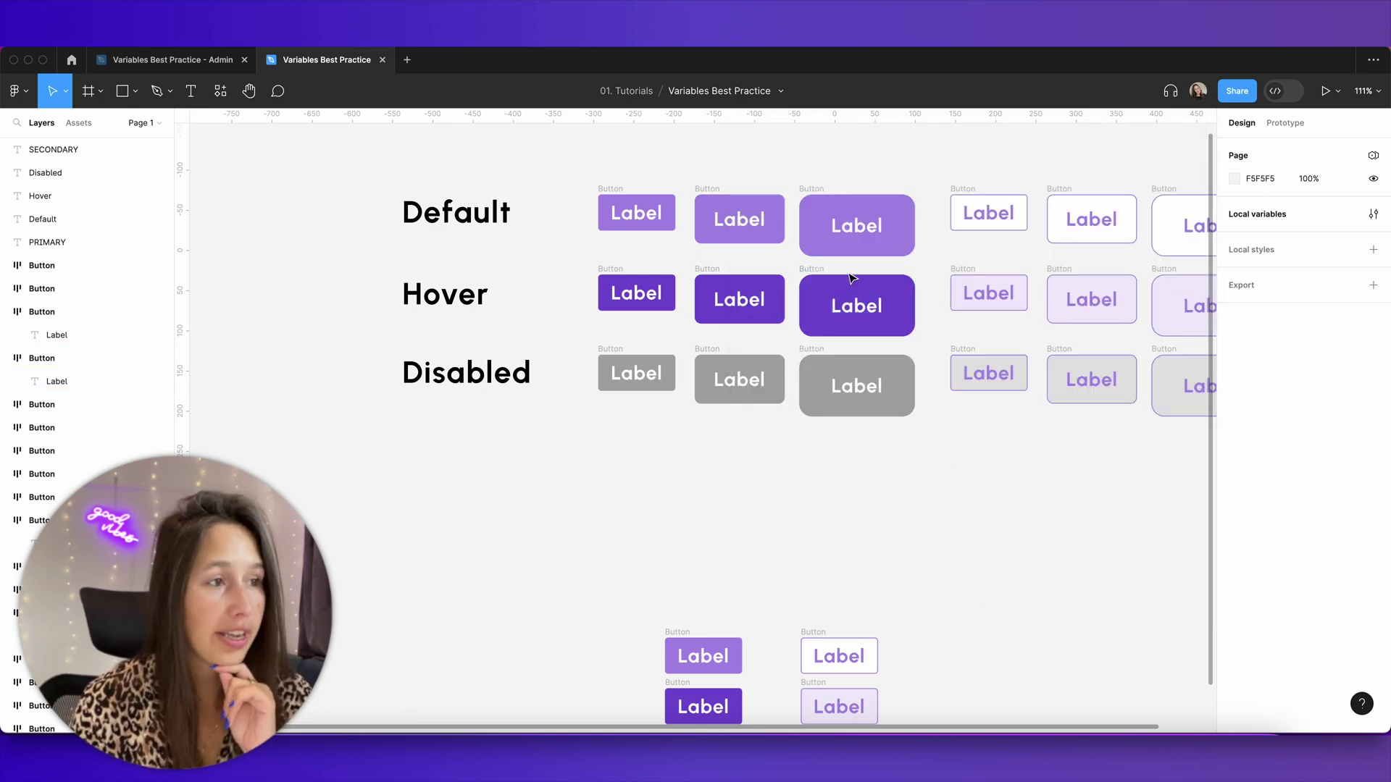
left_click(1283, 230)
left_click(1275, 298)
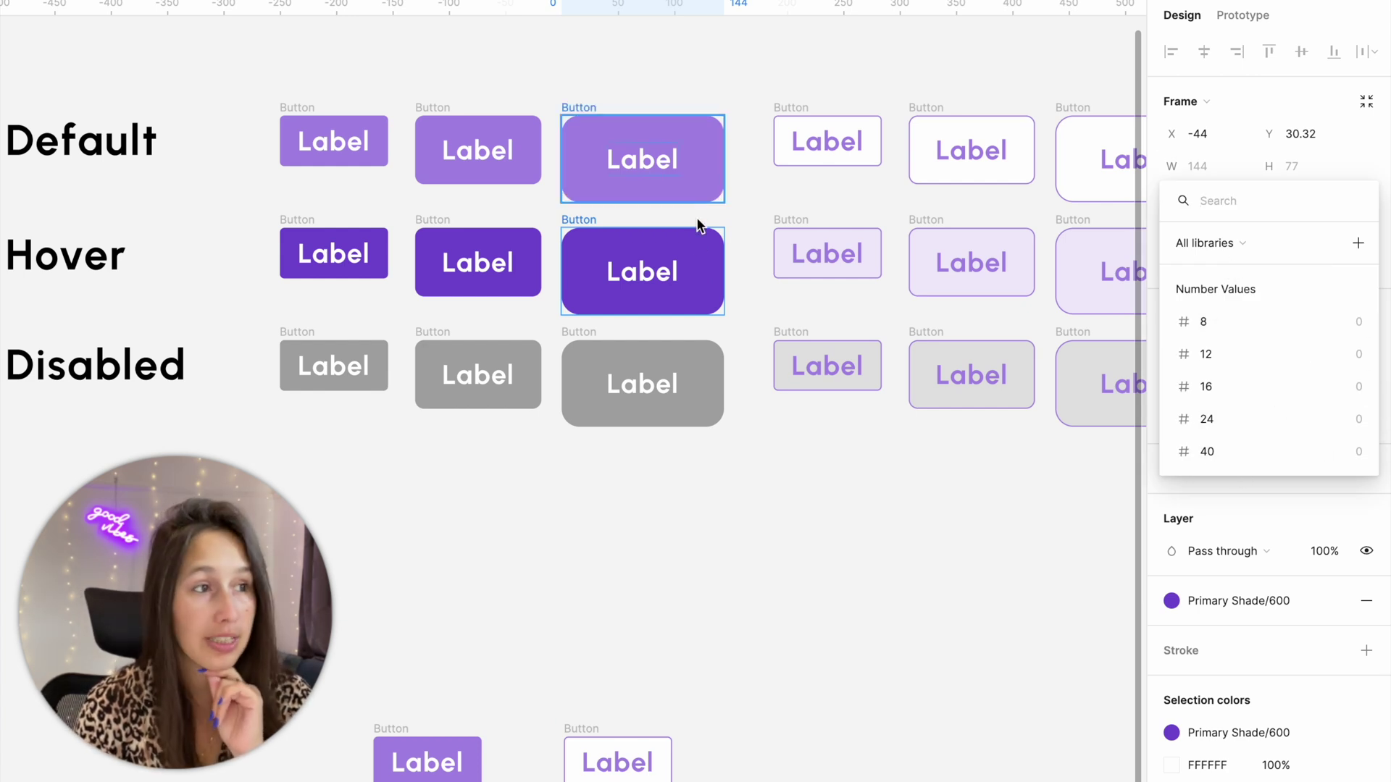
key("Escape")
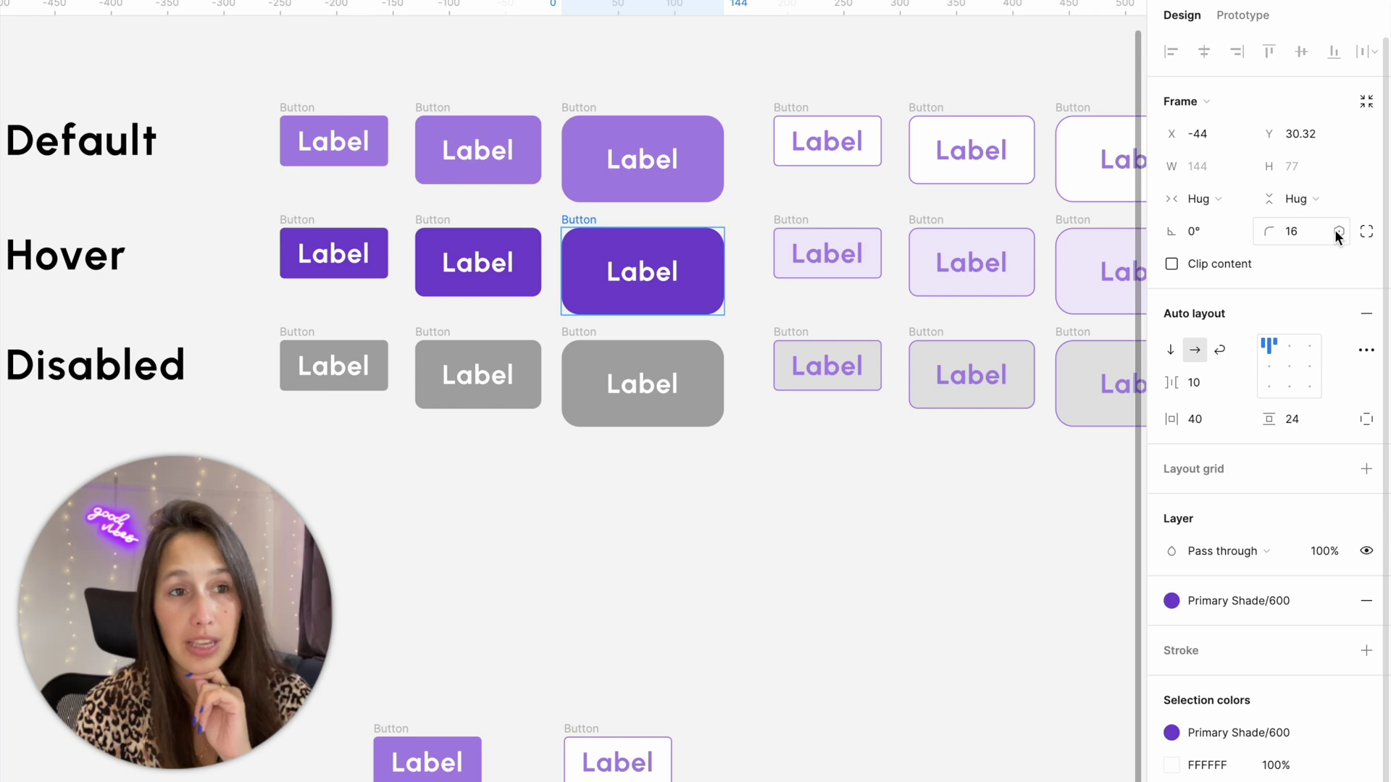
left_click(1338, 233)
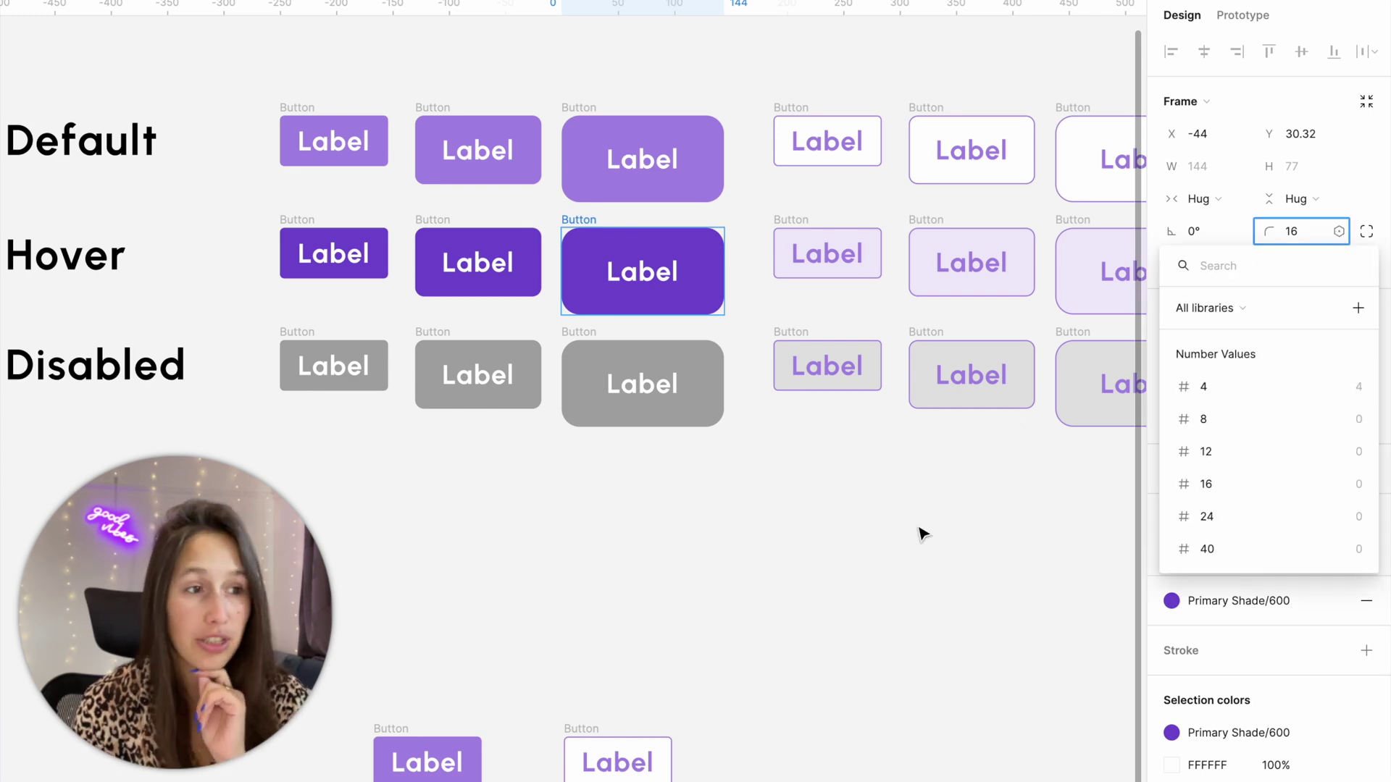
key("Escape")
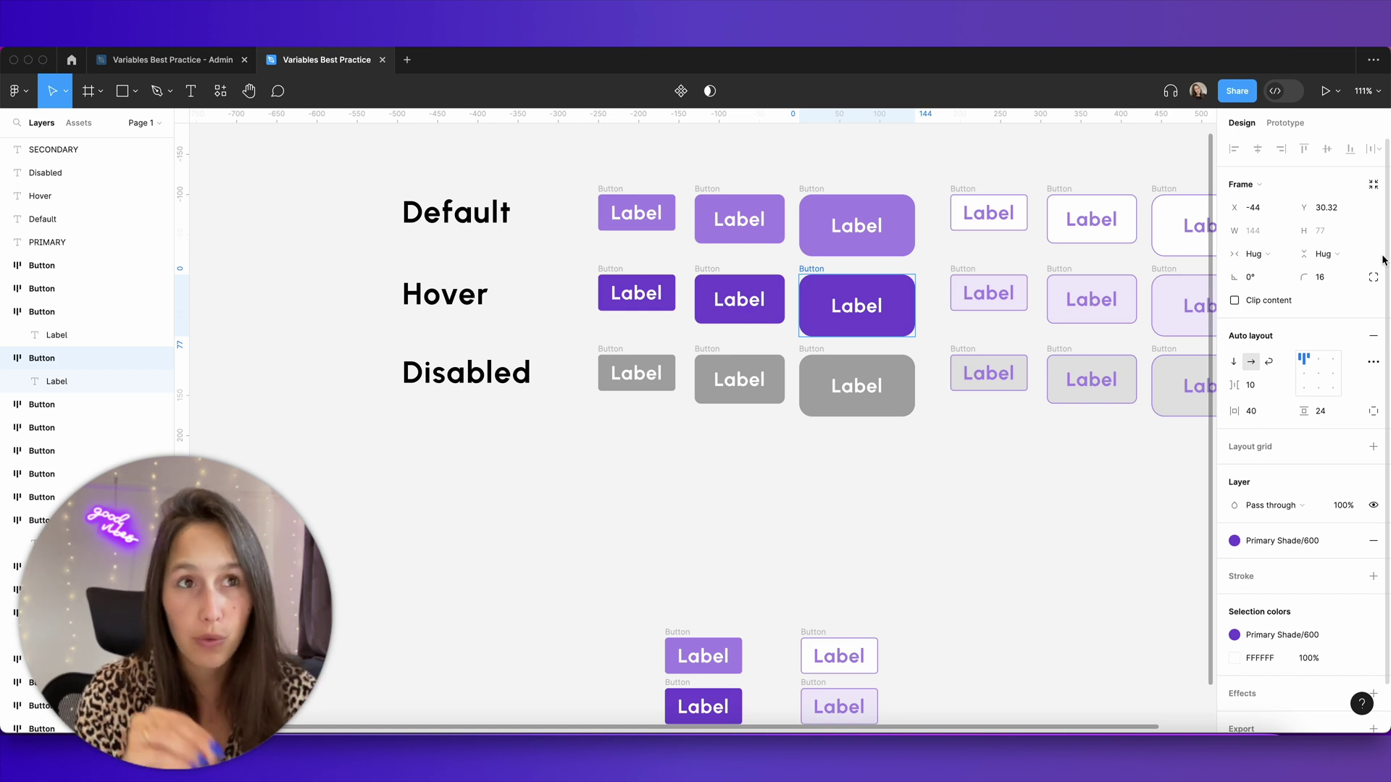
key("Escape")
- Open the local variables and create a new collection named button-sizing
left_click(1372, 214)
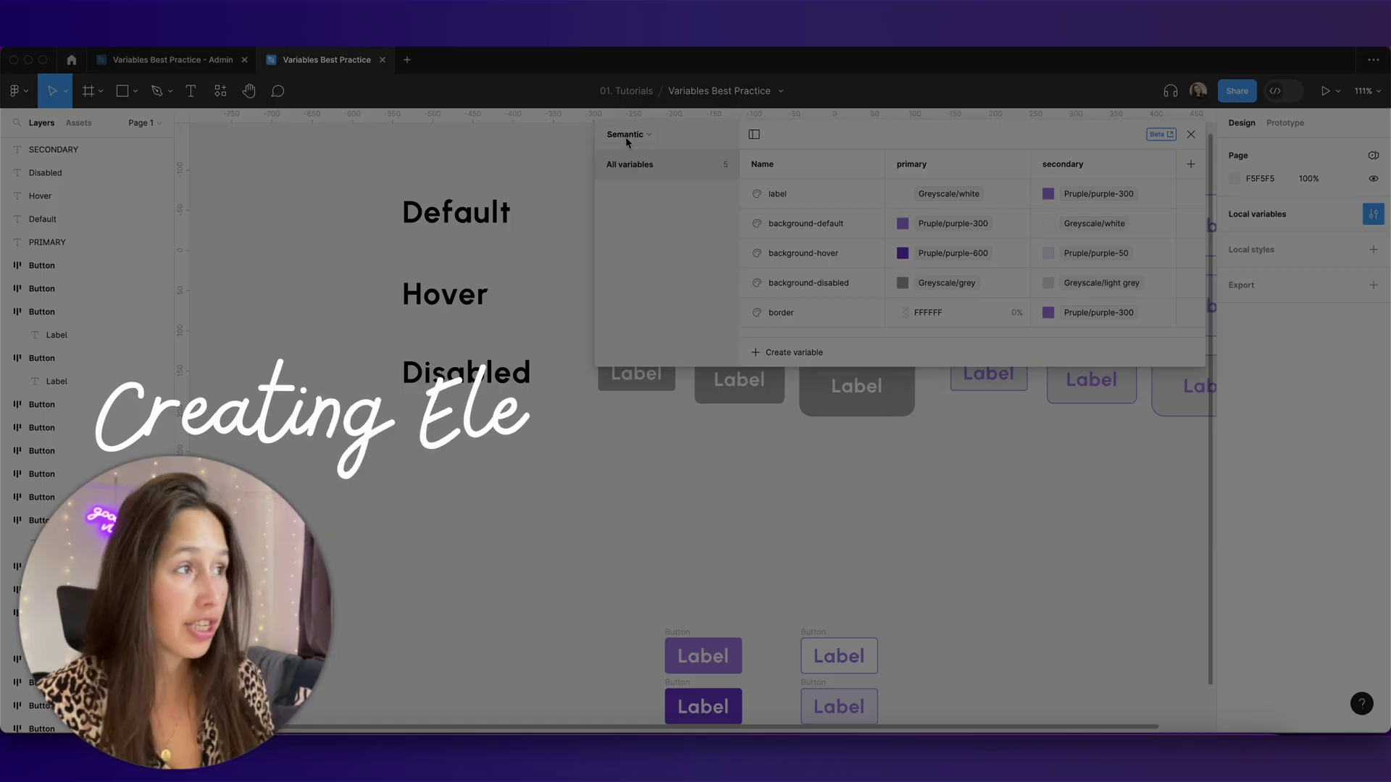
left_click(626, 137)
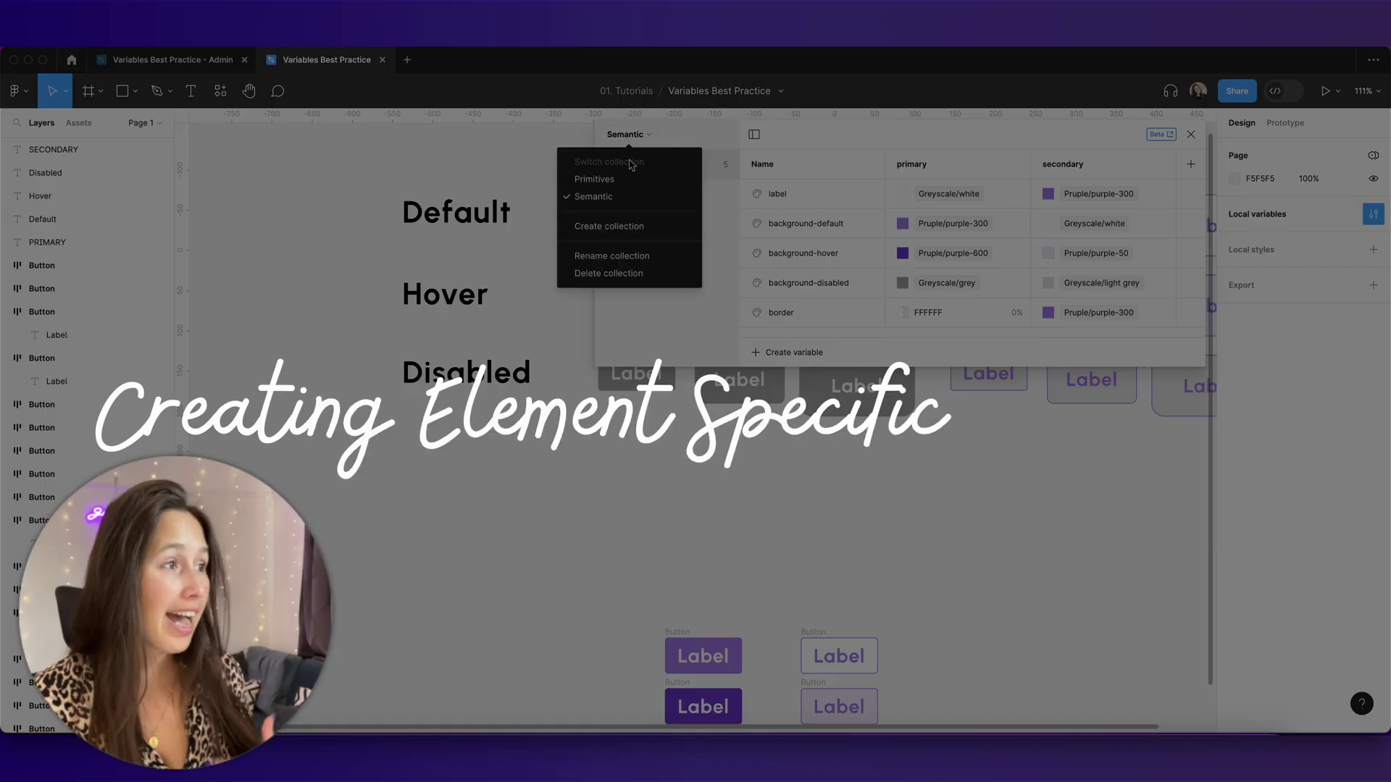
left_click(623, 236)
type("button")
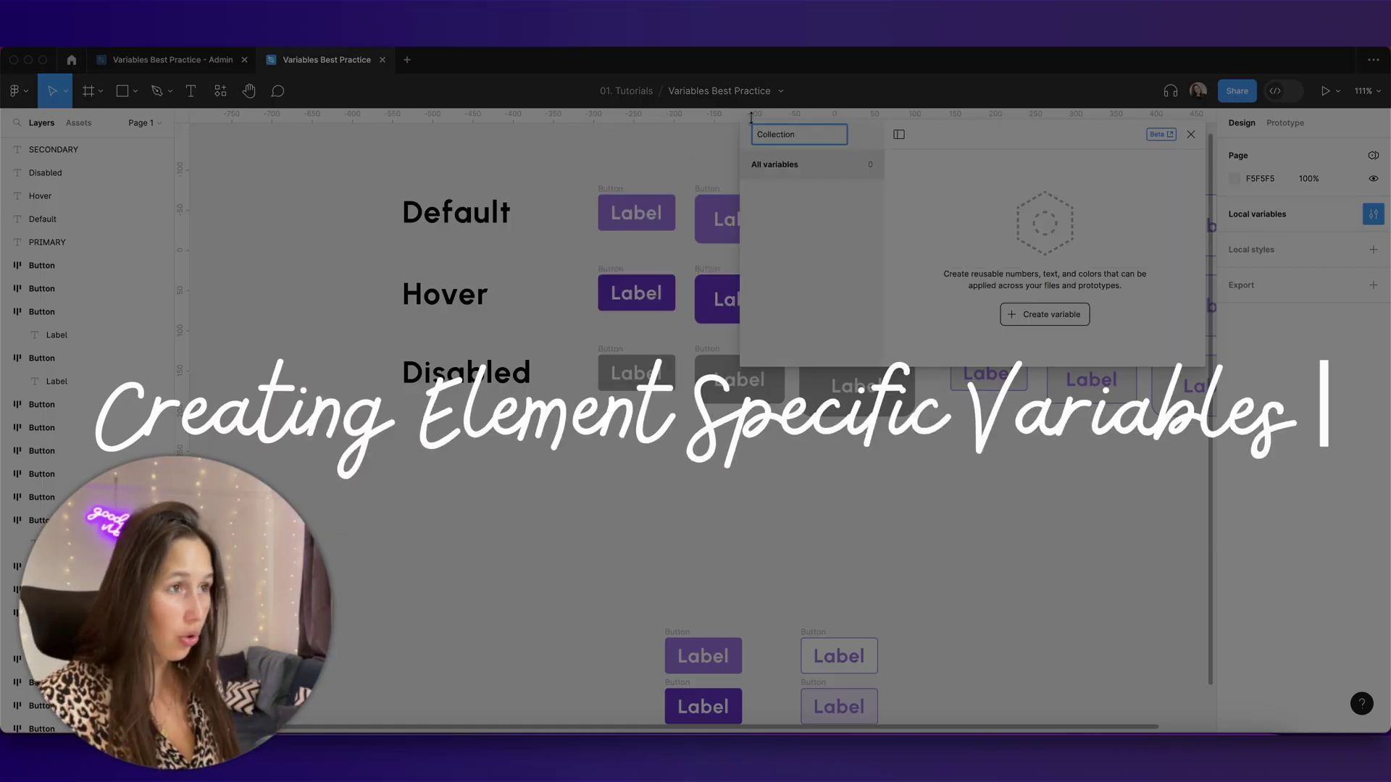
type("-sizing")
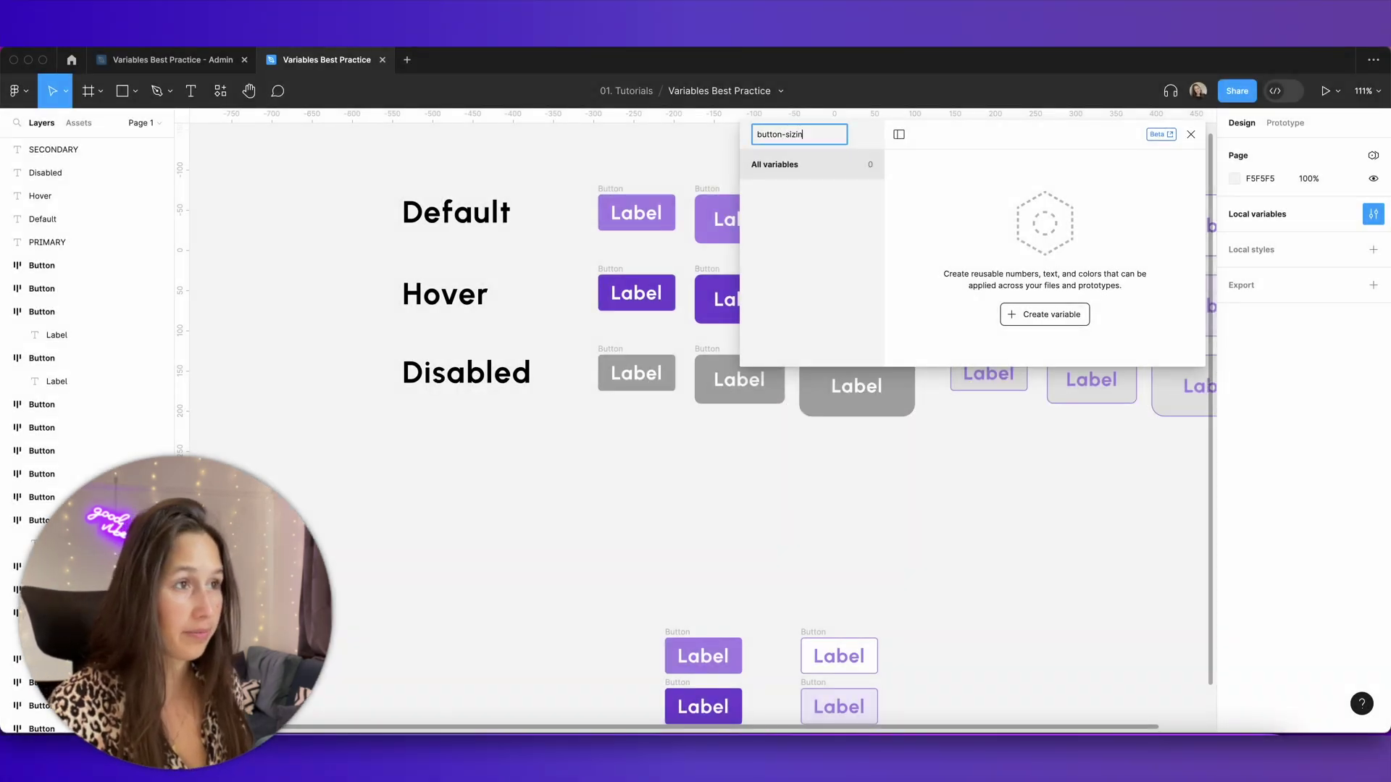
- Create a number variable named radius in the button-sizing collection
left_click(1044, 314)
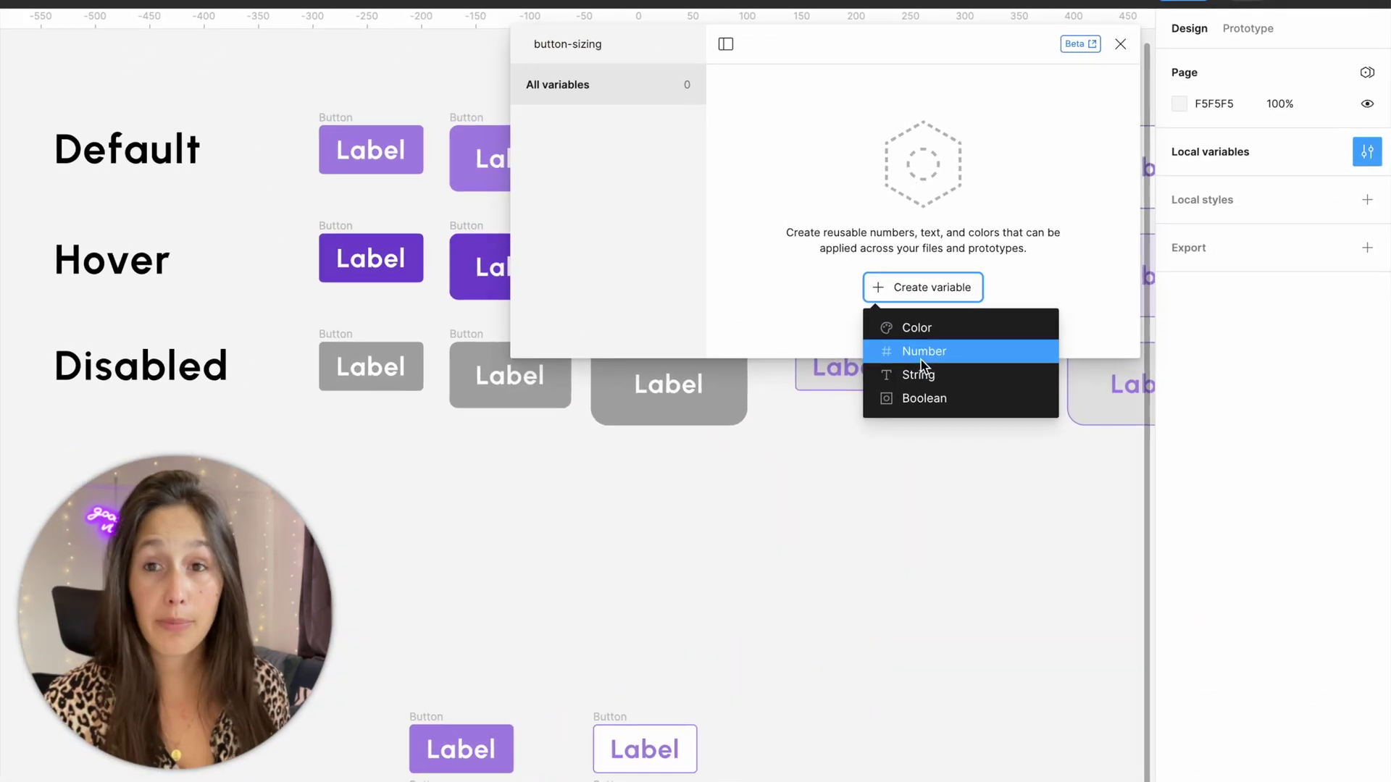
left_click(999, 358)
scroll(804, 450, "up", 5)
type("radius")
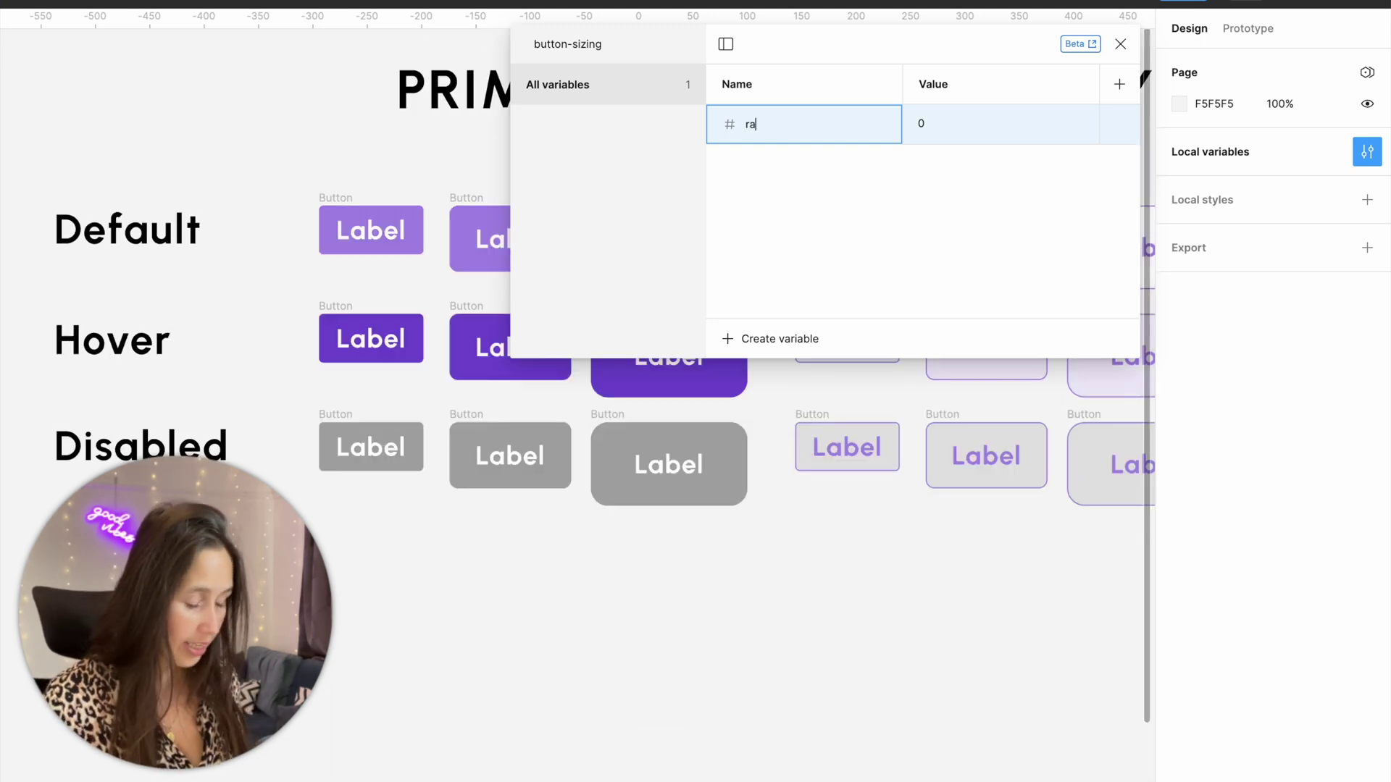
- Add two more modes to the button-sizing collection and name the three modes small, medium and large
left_click(1119, 85)
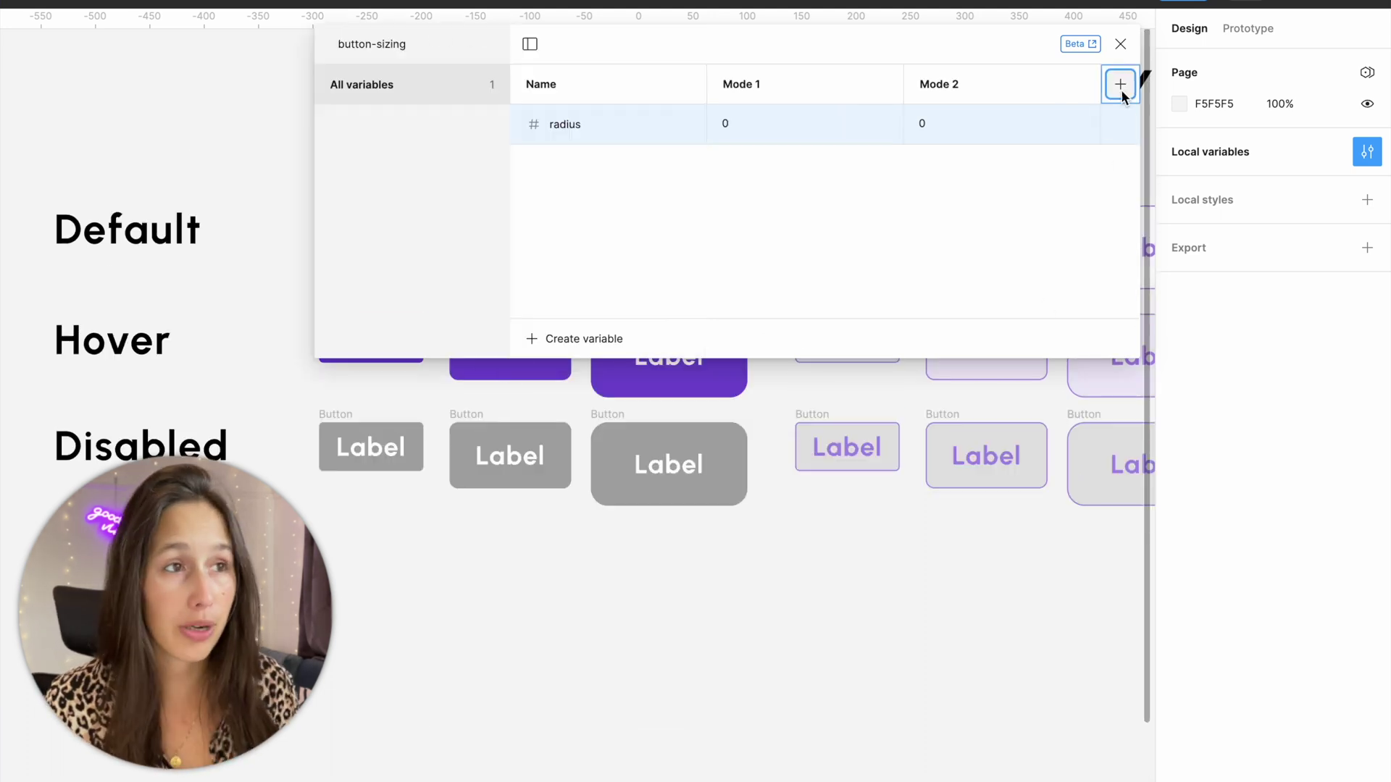
left_click(1119, 85)
double_click(579, 86)
type("small")
key("Tab")
type("medium")
key("Tab")
type("large")
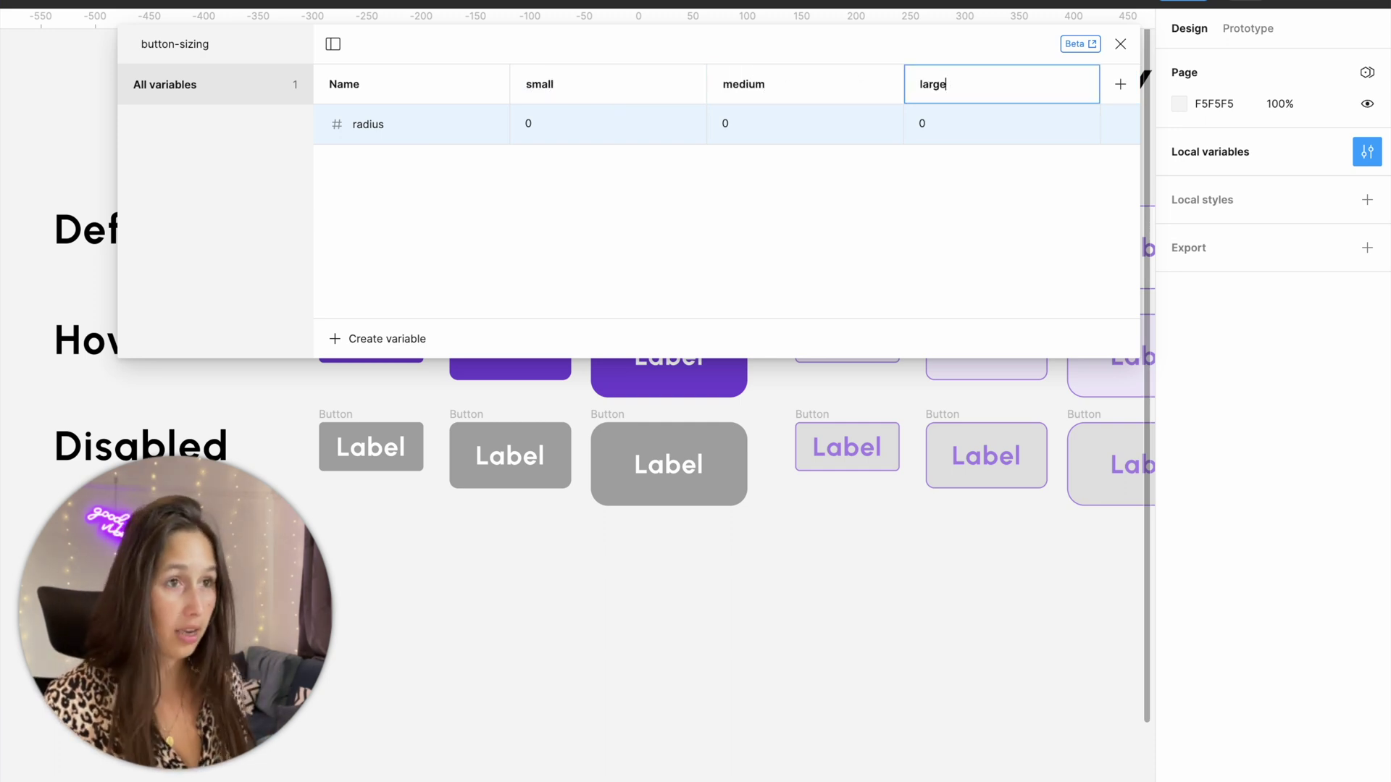
- Link the small mode of radius to Number Values/4, taking the small default primary button as reference
left_click(587, 129)
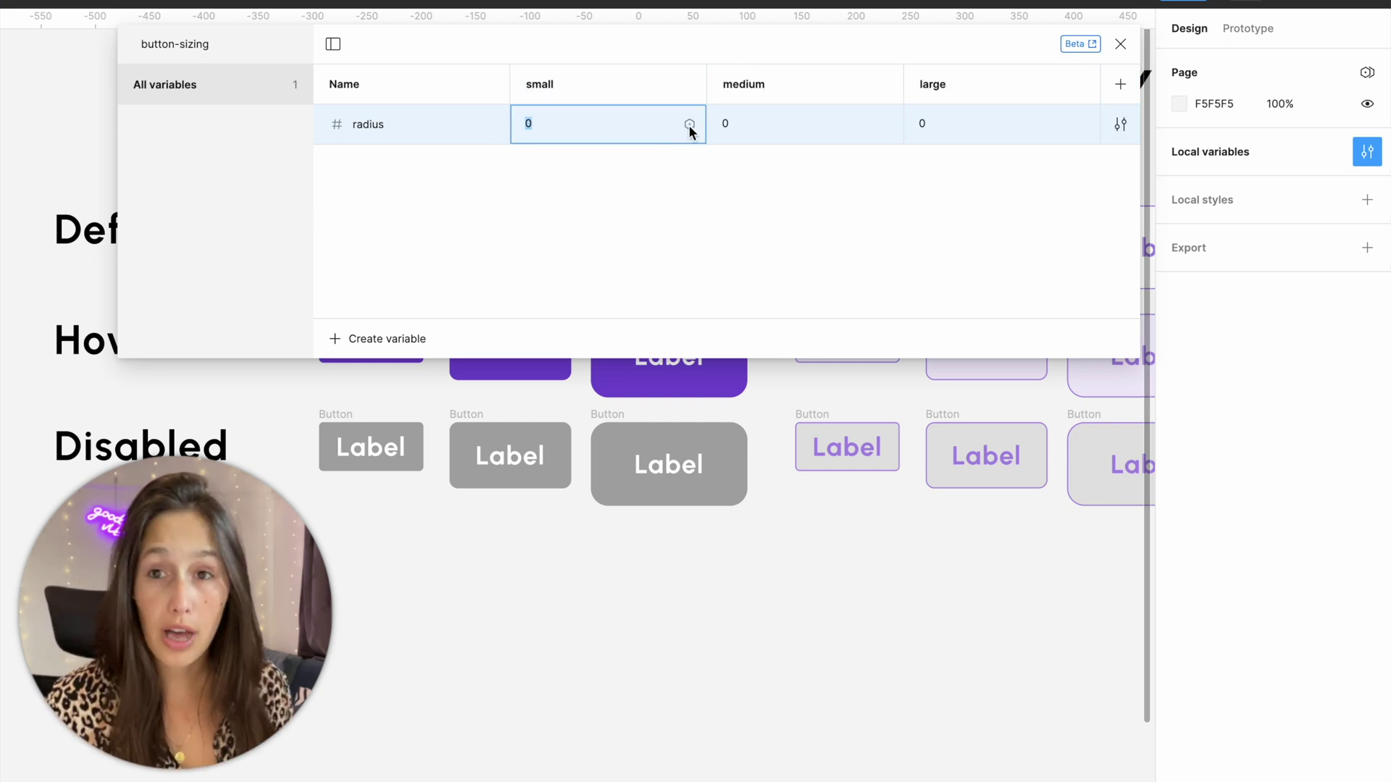
scroll(638, 449, "up", 5)
left_click(338, 414)
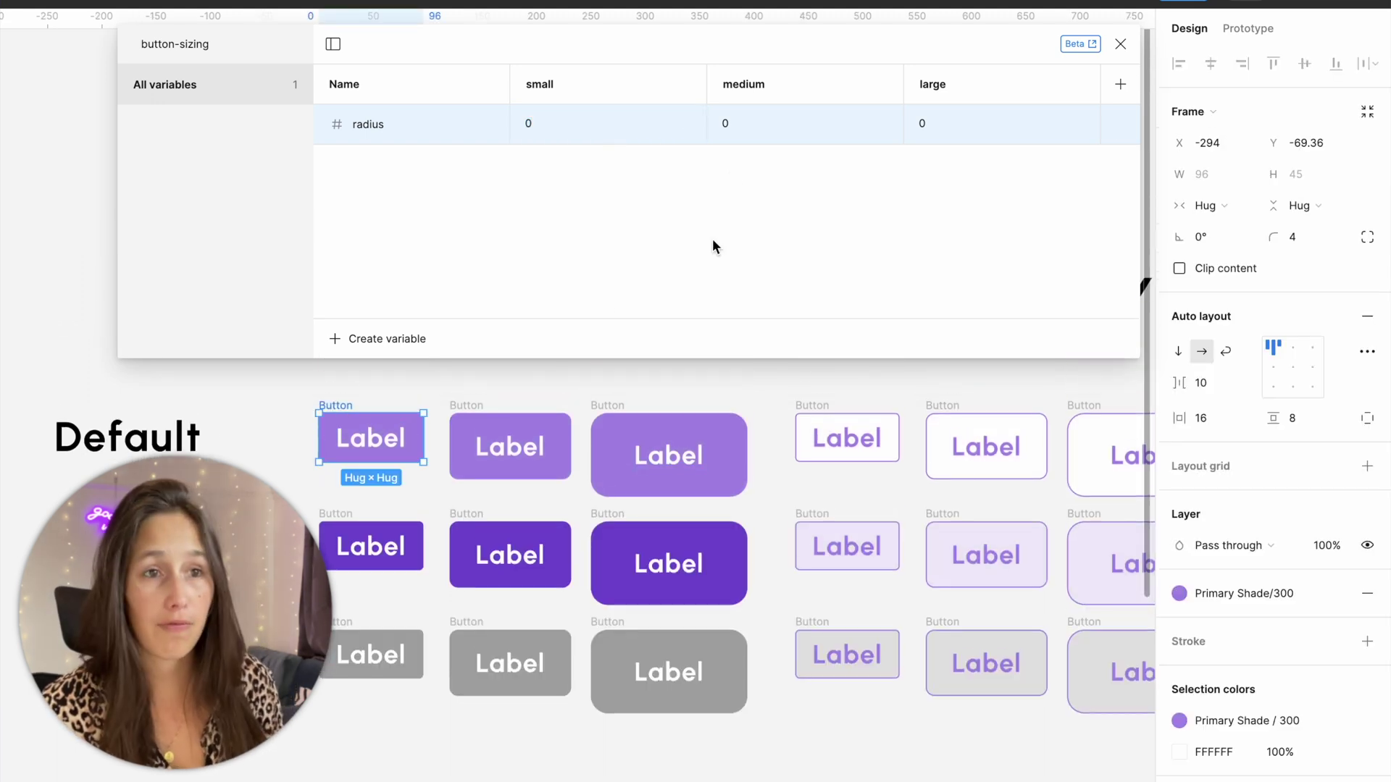
left_click(689, 124)
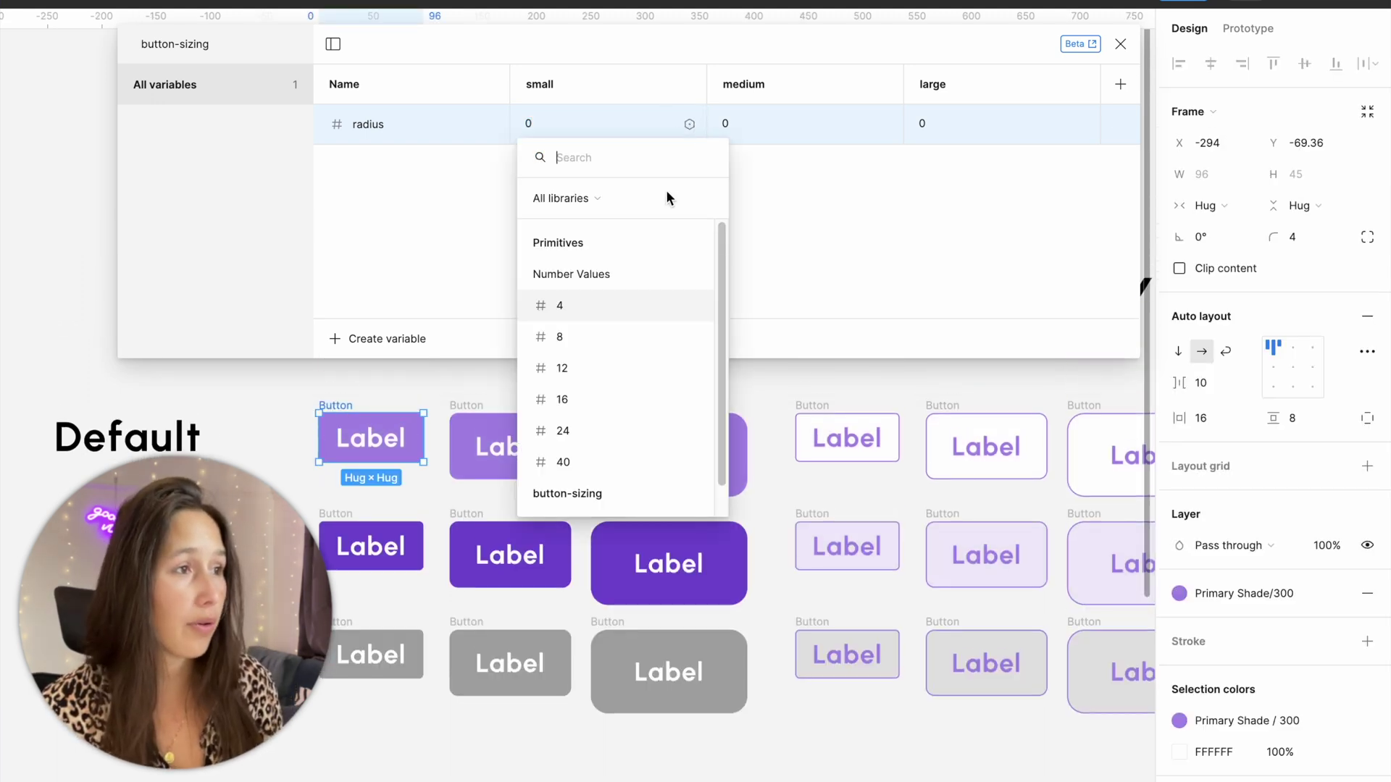
left_click(607, 307)
- Link radius to Number Values/8 for medium and Number Values/16 for large, matching the corresponding default primary buttons
left_click(456, 410)
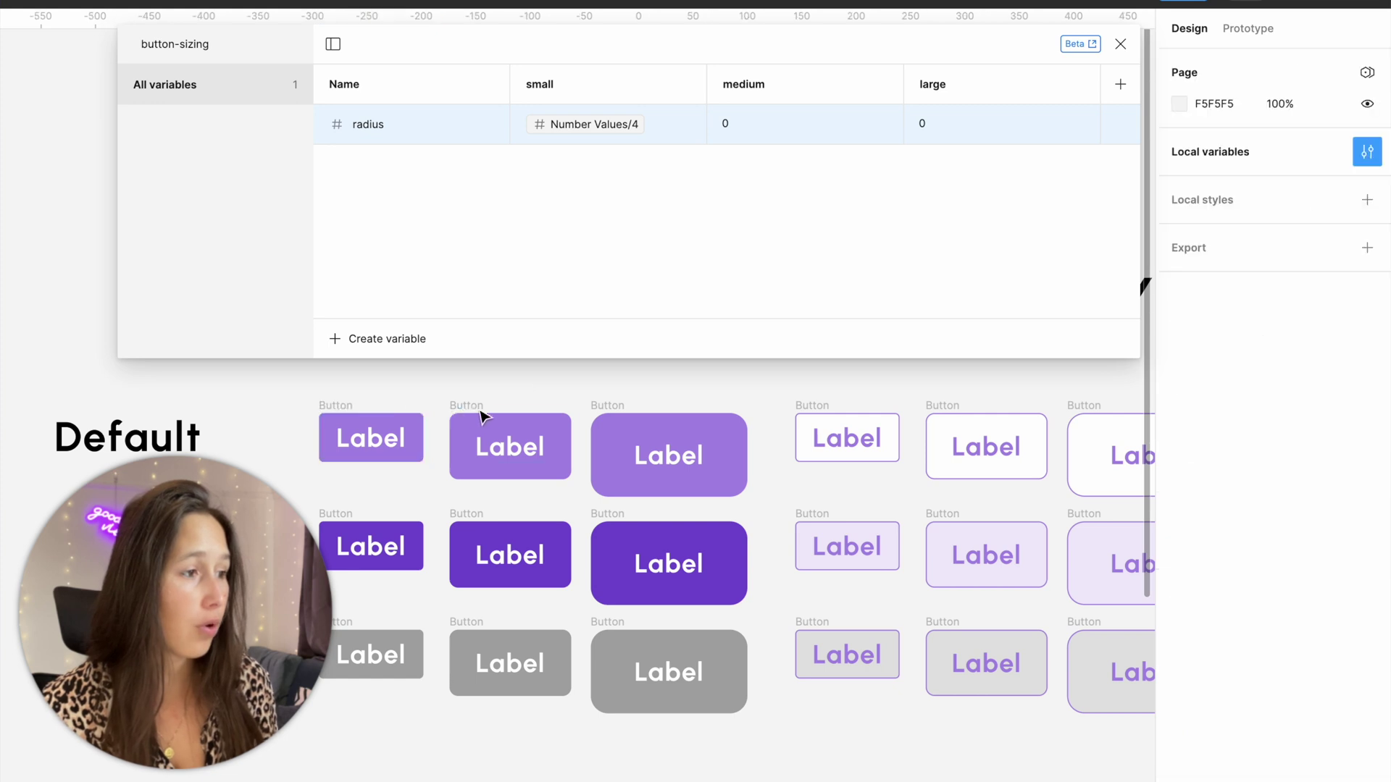
left_click(464, 415)
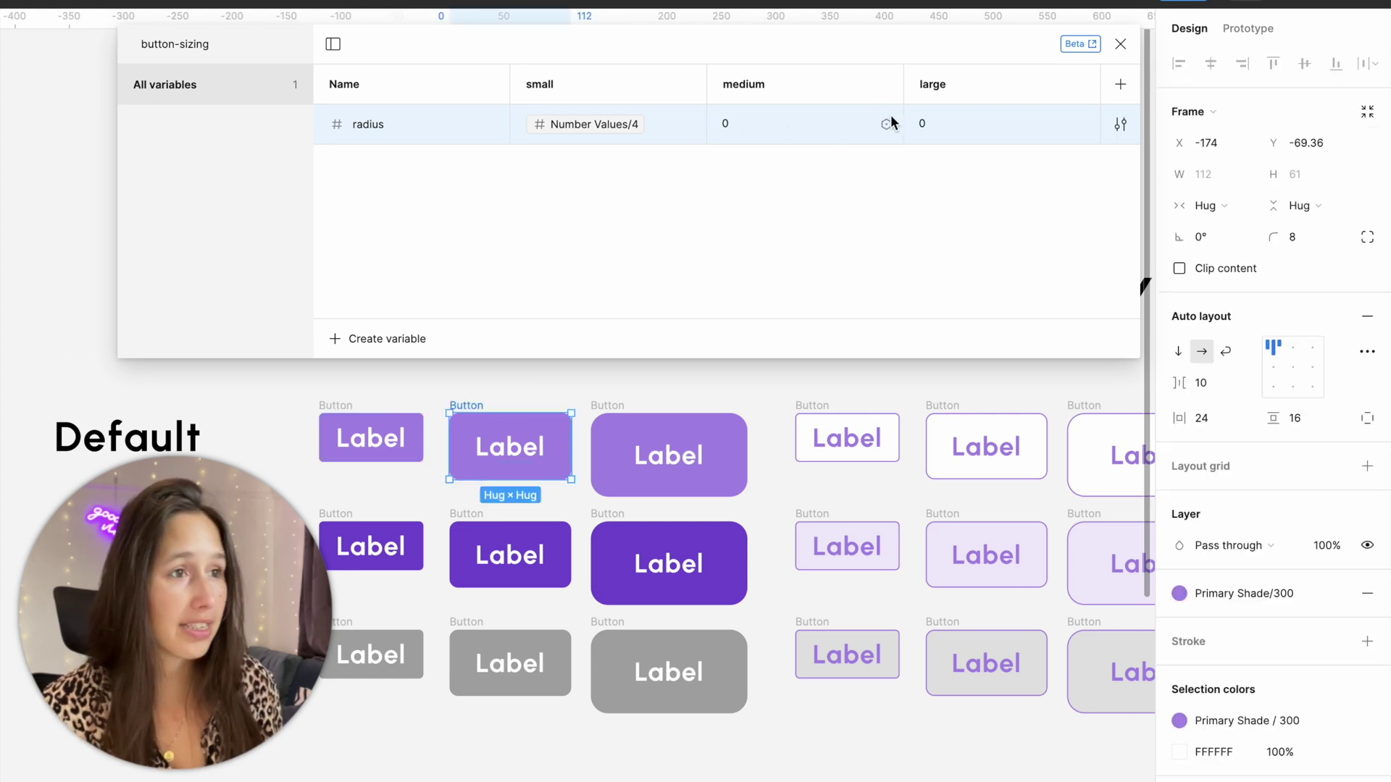
left_click(890, 121)
left_click(796, 342)
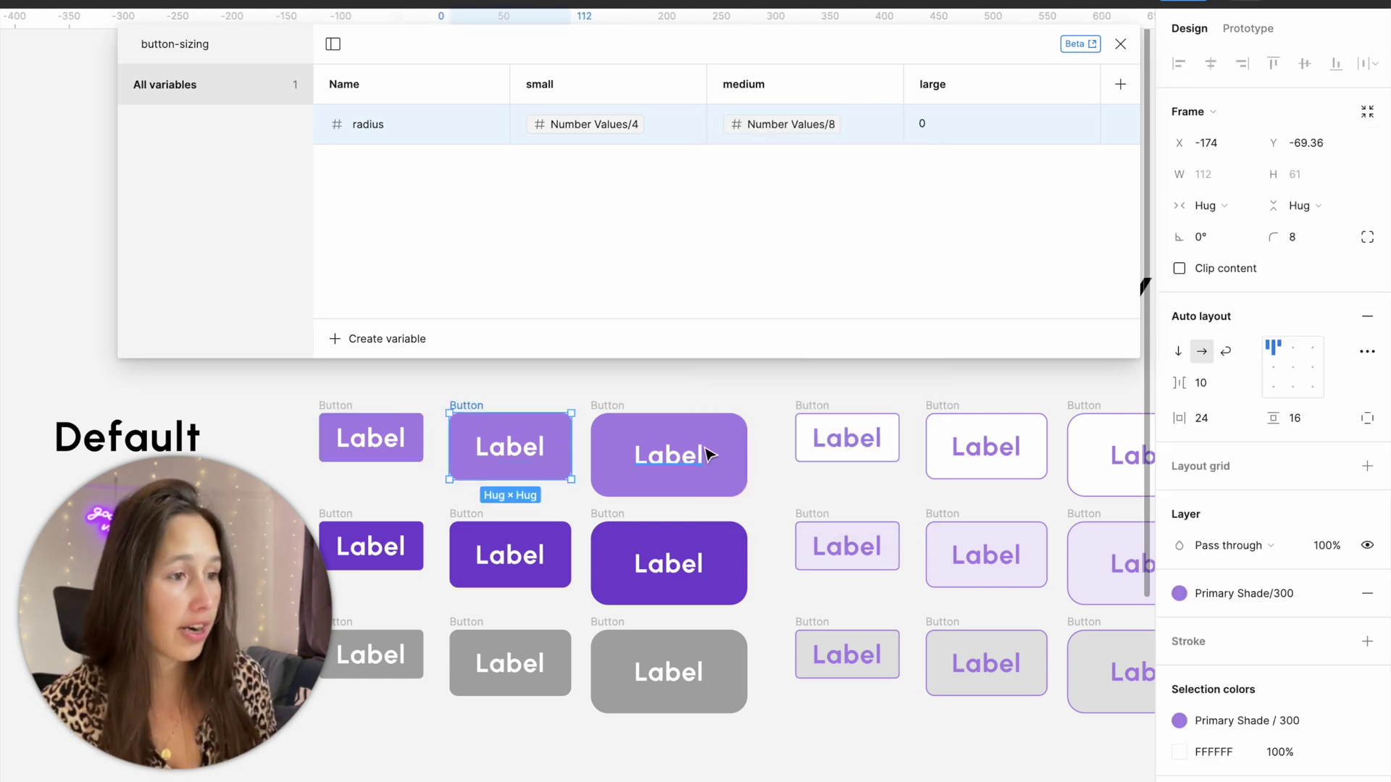
left_click(709, 454)
mouse_move(1134, 121)
left_click(1084, 125)
left_click(1001, 395)
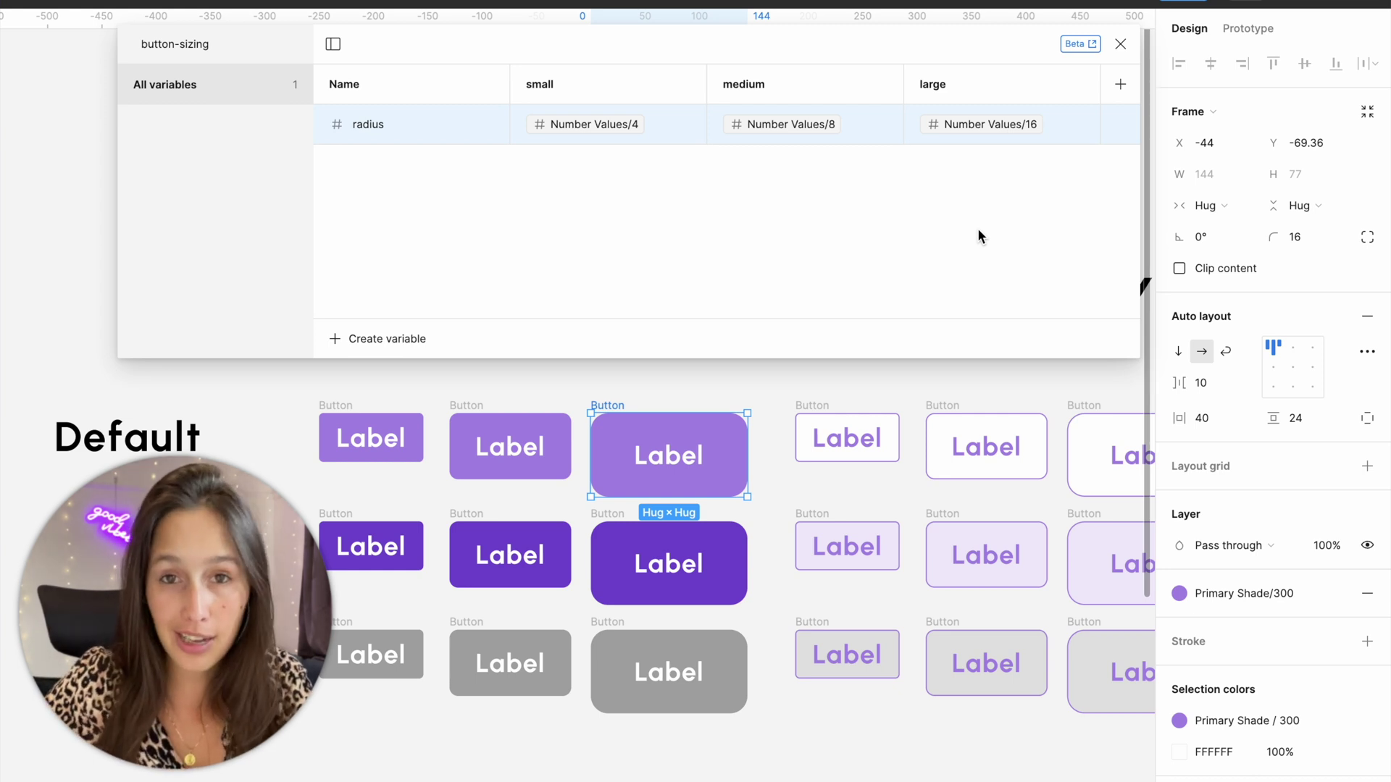
- Create a second number variable named V-padding in the button-sizing collection
left_click(348, 338)
left_click(406, 405)
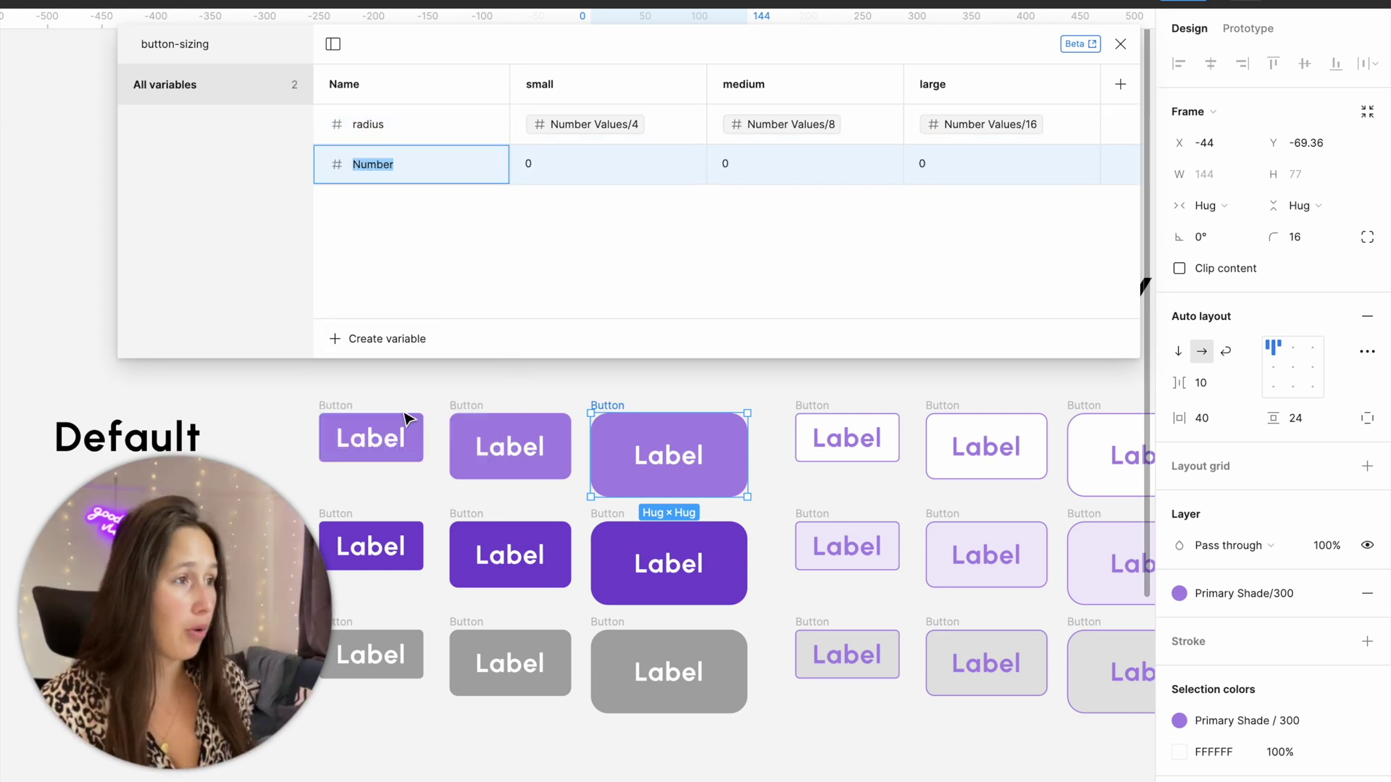
type("V-padding")
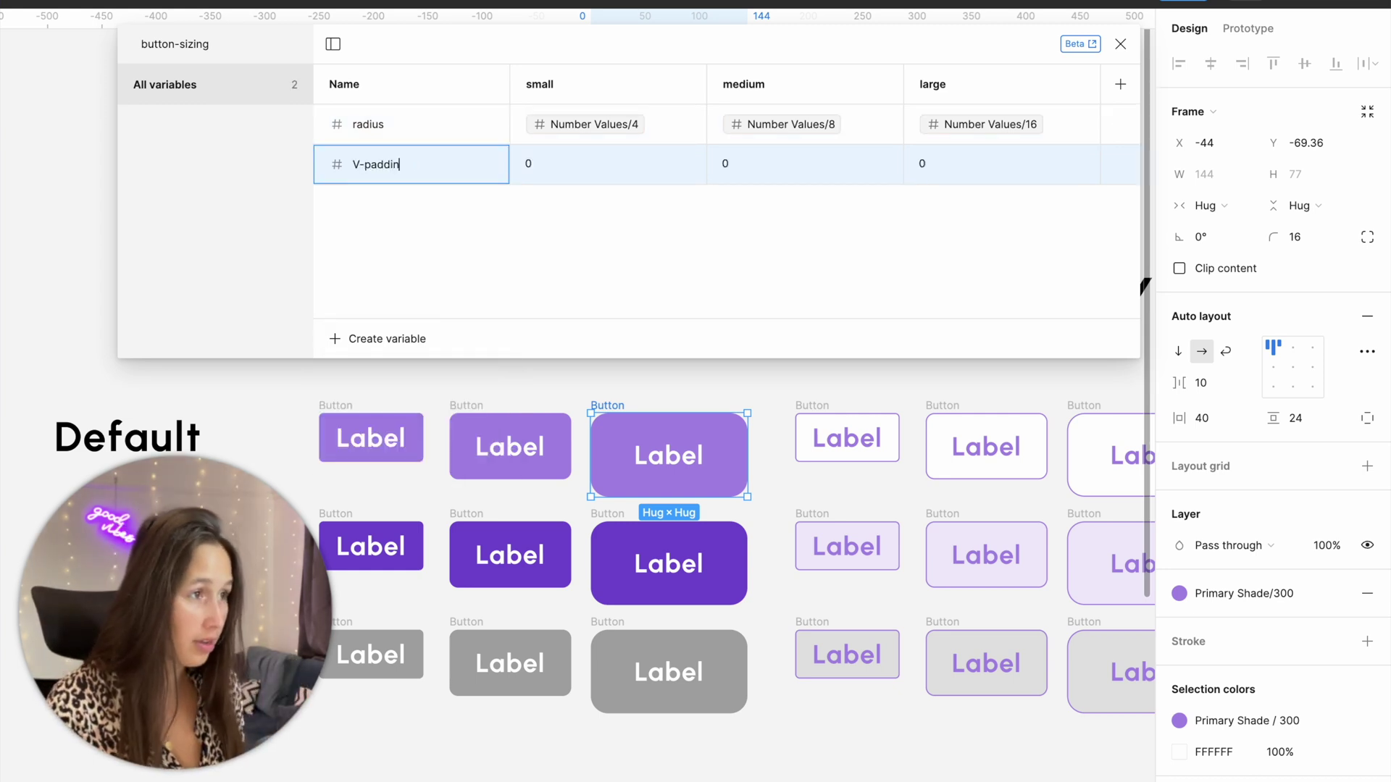
- Link V-padding to Number Values/8 for small, 16 for medium and 24 for large, checking each default primary button's padding
left_click(404, 414)
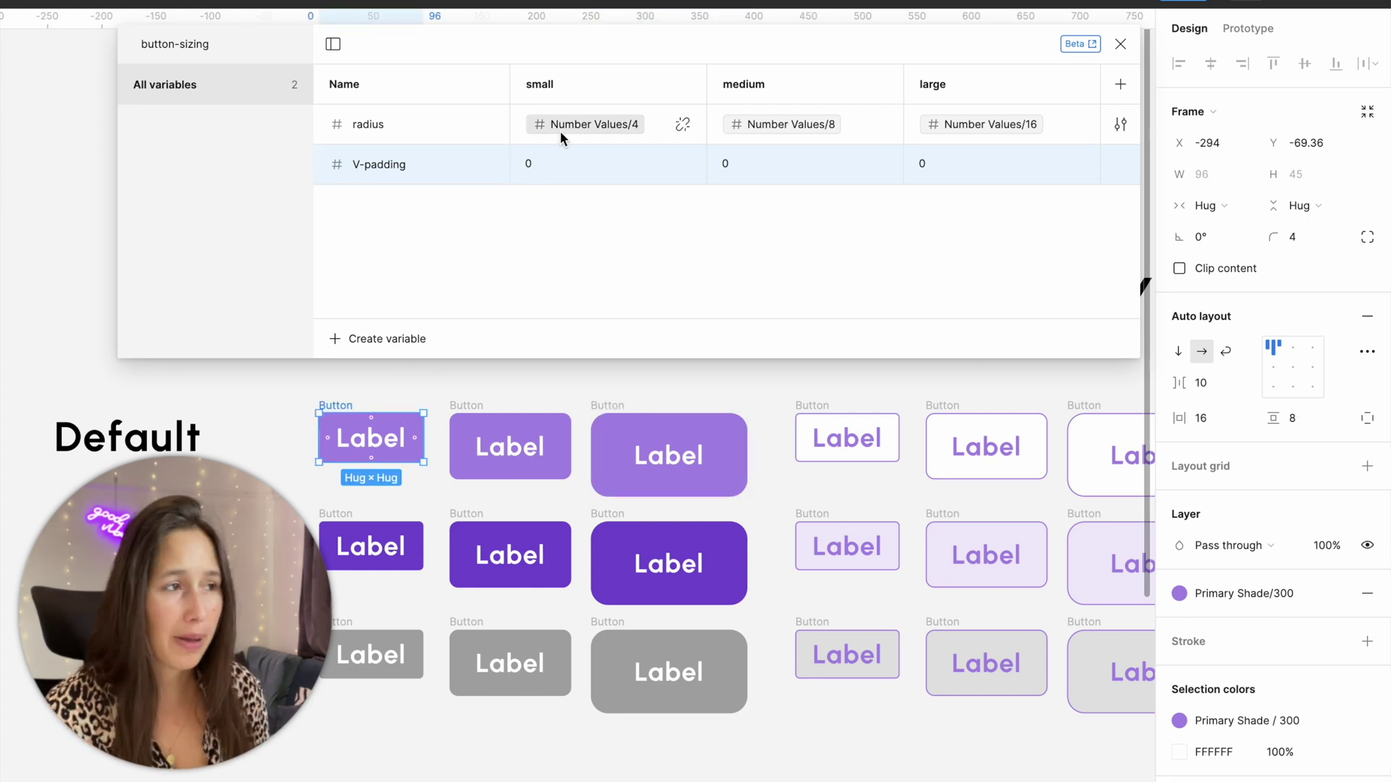
left_click(689, 165)
left_click(602, 377)
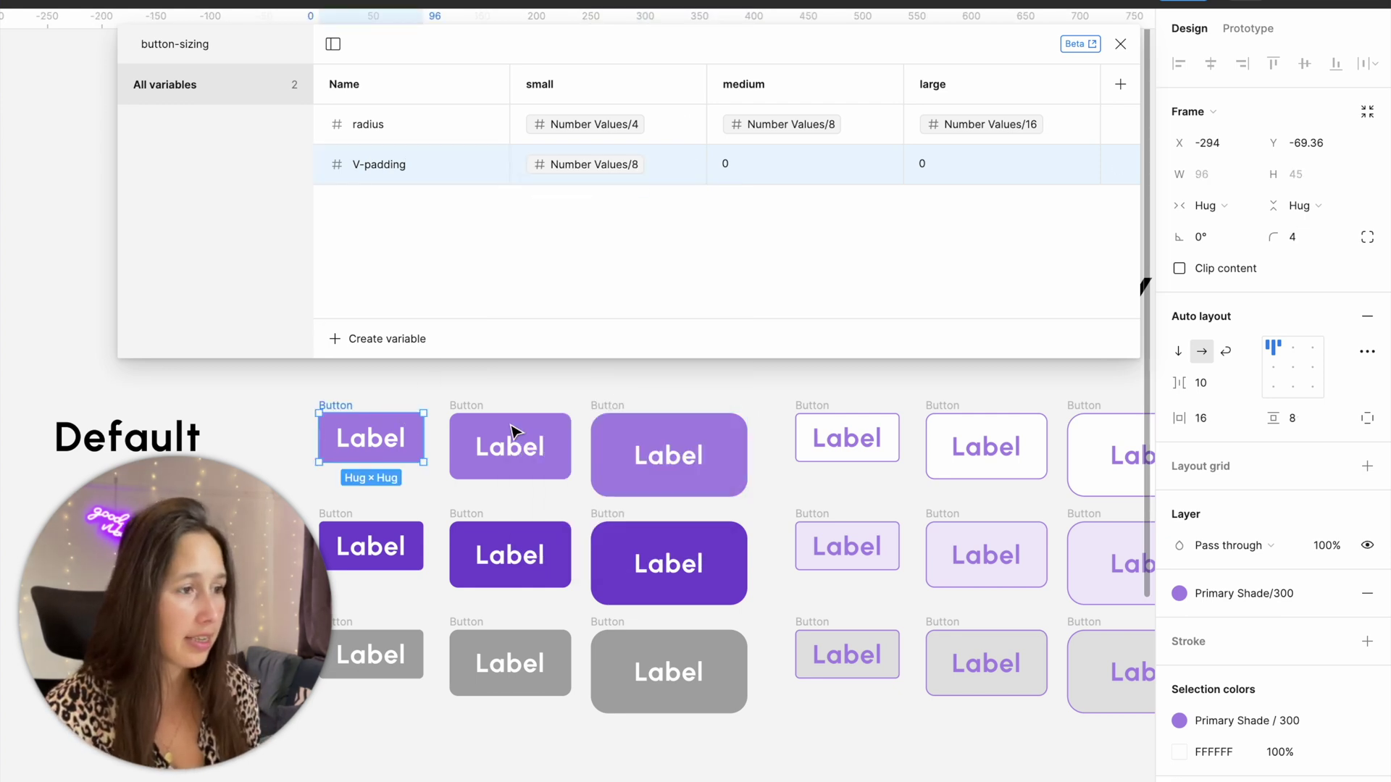
left_click(527, 412)
left_click(885, 164)
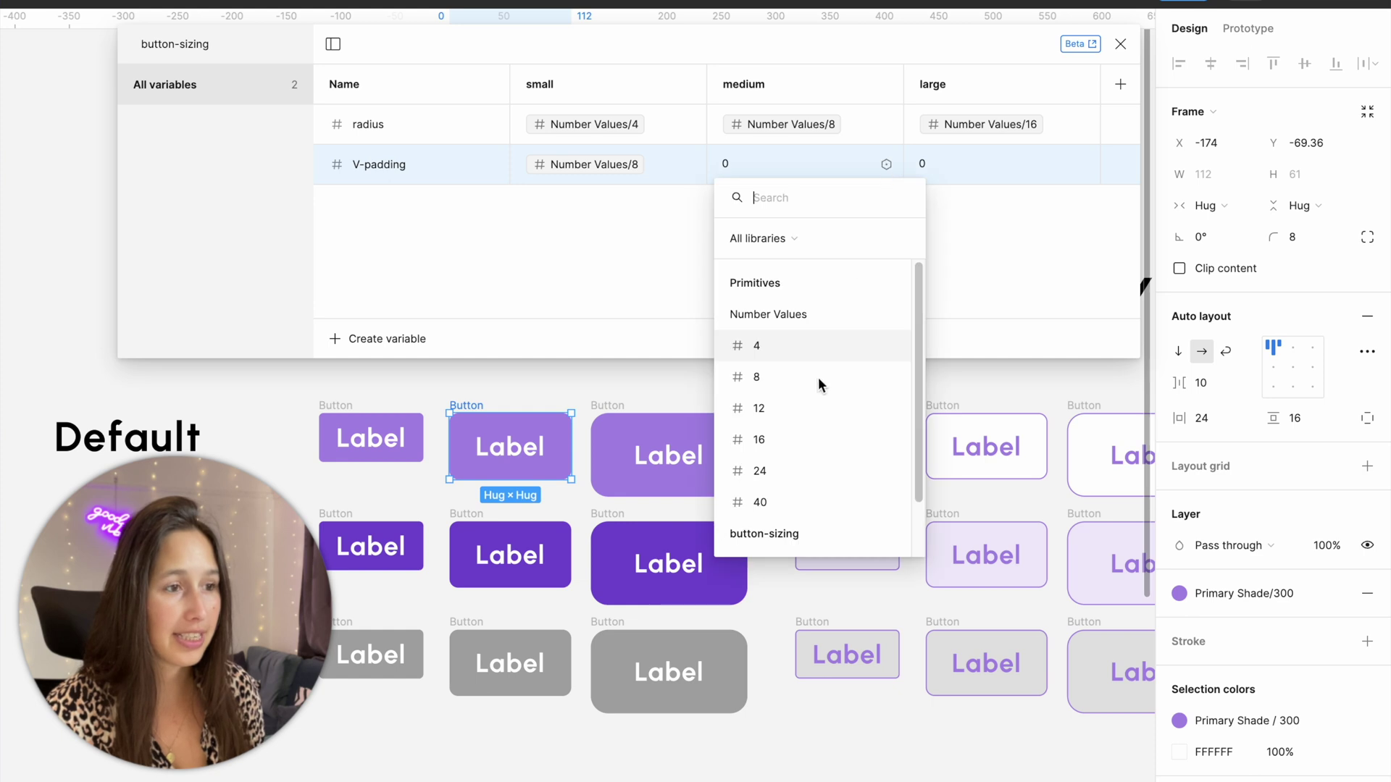
left_click(785, 451)
left_click(724, 456)
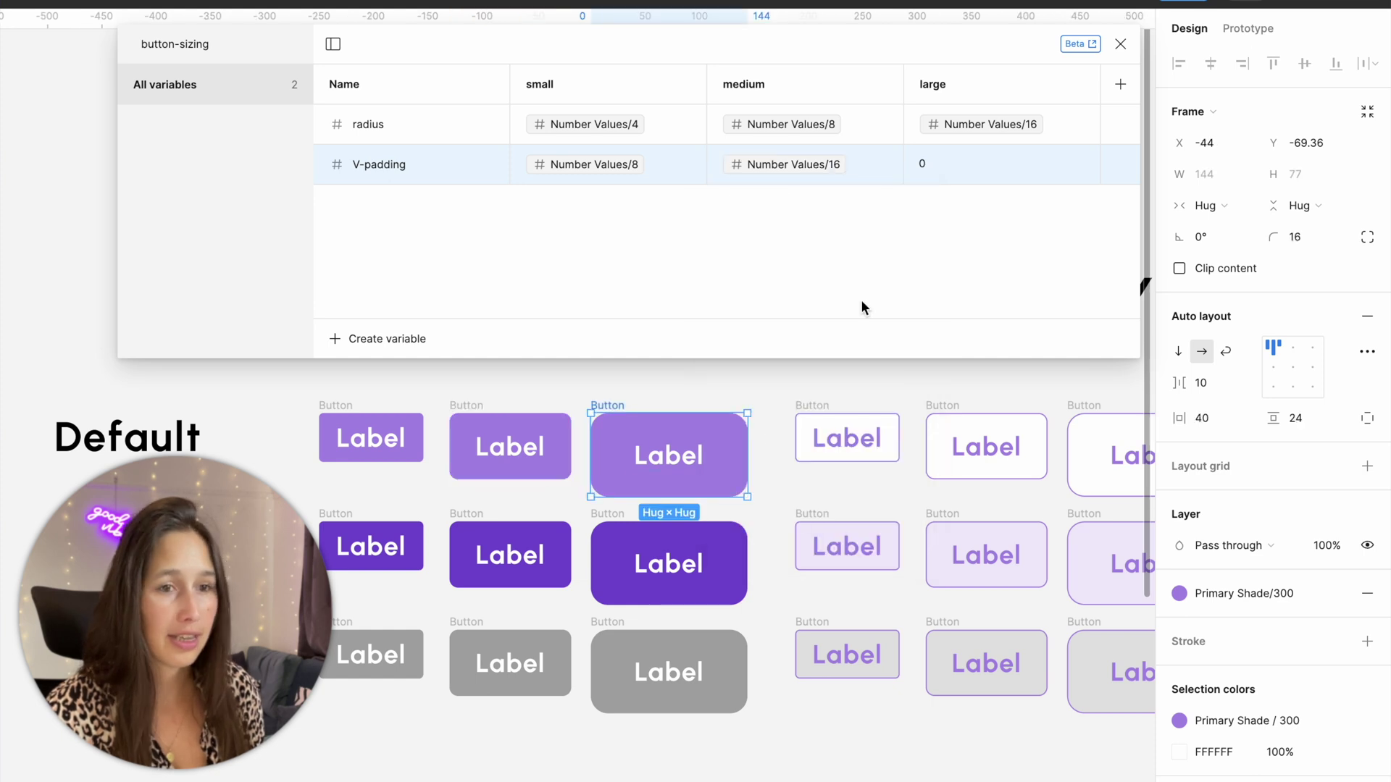
left_click(1084, 165)
left_click(975, 467)
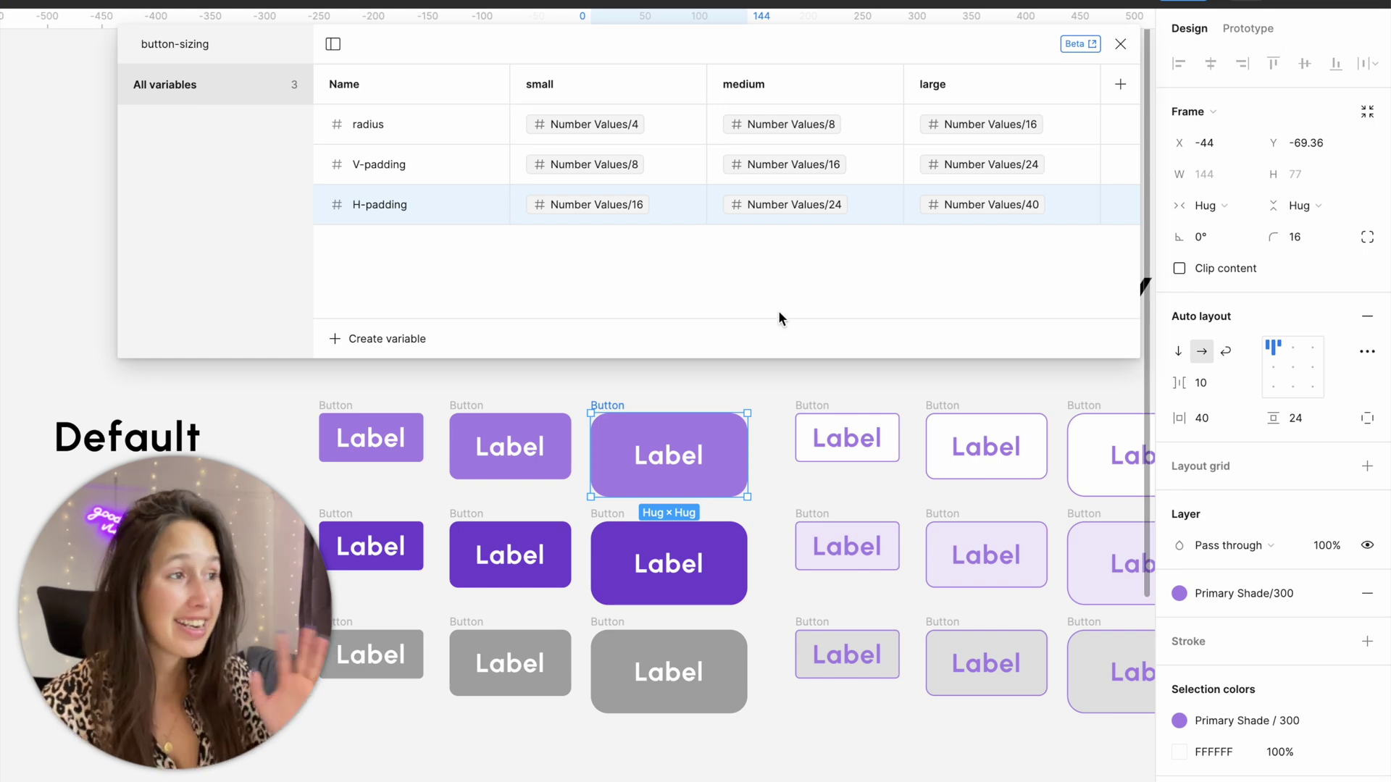
- Delete the column of secondary buttons beside the three stacked primary buttons below the size overview
scroll(568, 453, "down", 10)
left_click_drag(778, 454, 577, 733)
key("Delete")
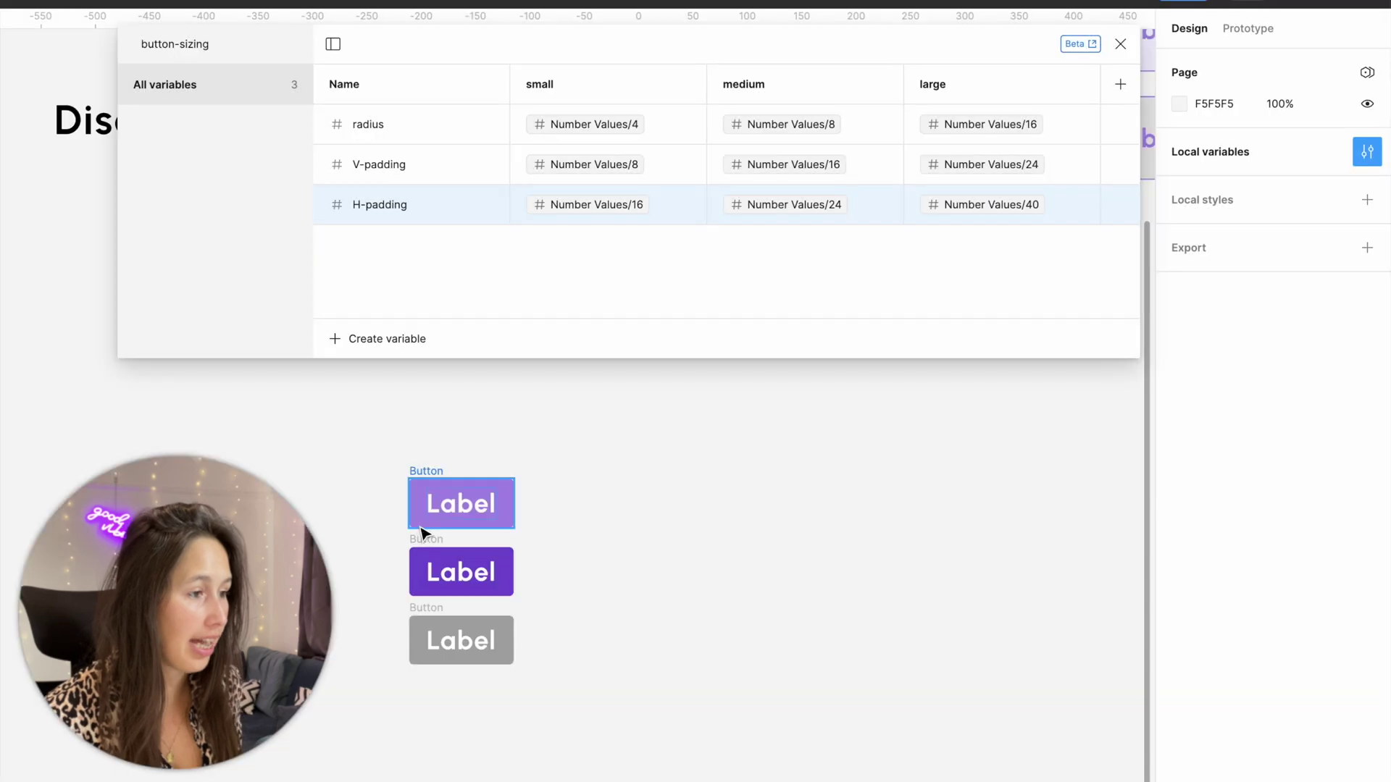
- Select the three stacked primary buttons and bind their corner radius to the button-sizing variable radius
left_click_drag(389, 440, 554, 738)
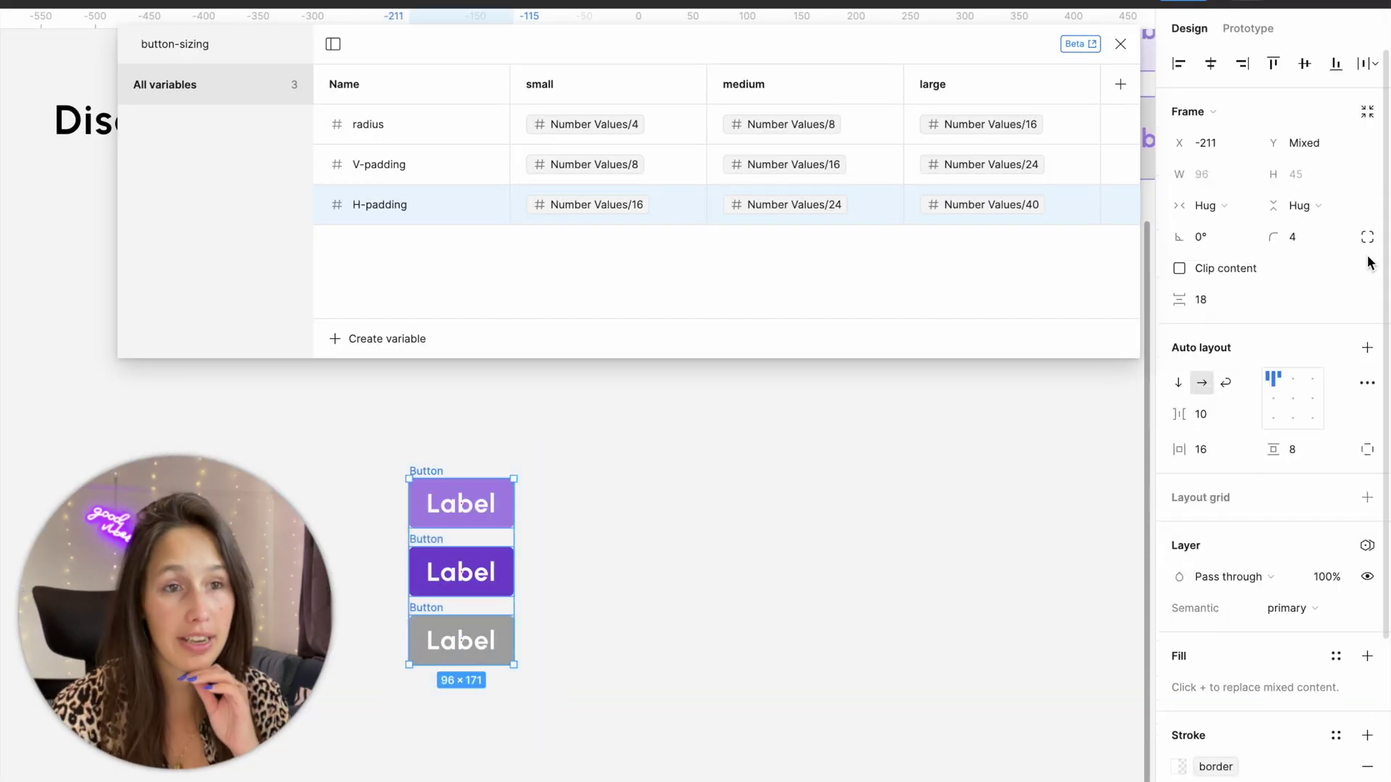
left_click(1340, 237)
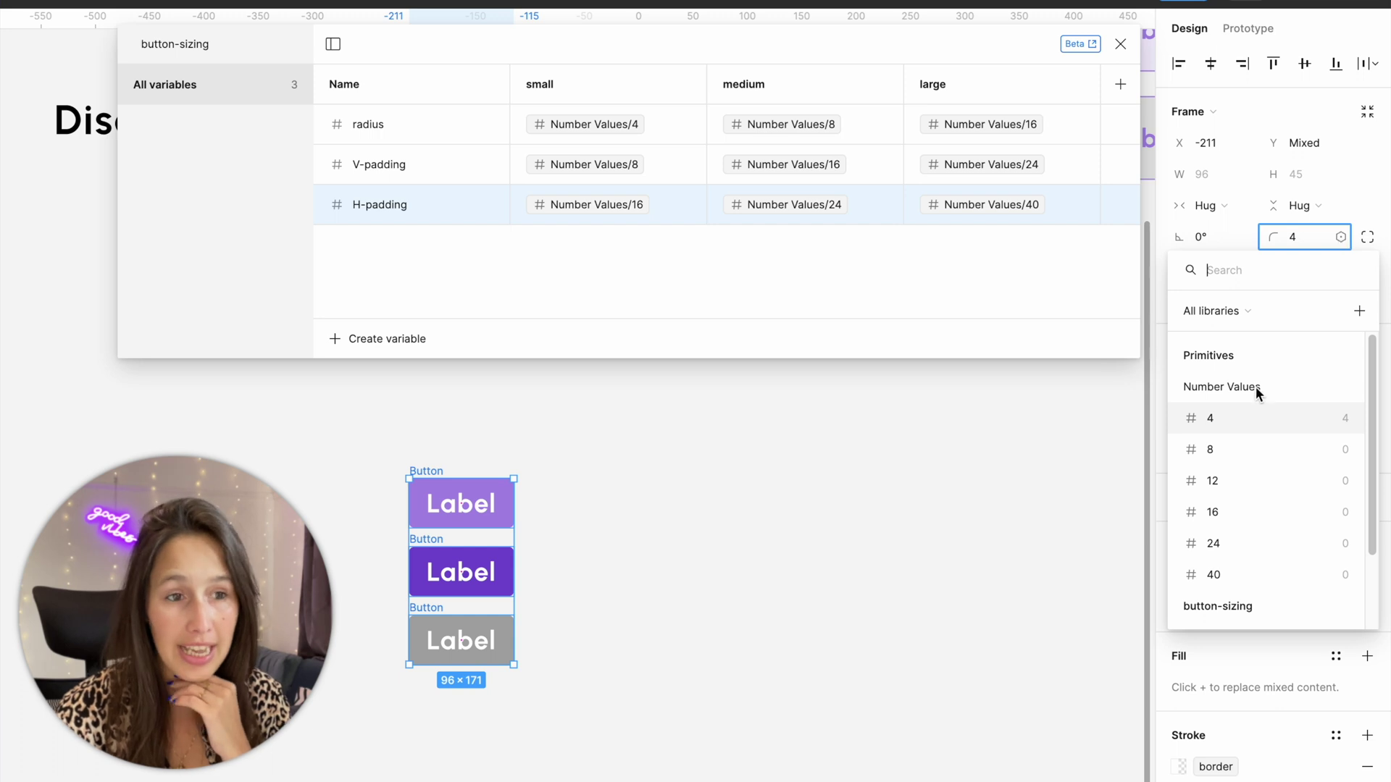
scroll(1256, 421, "down", 3)
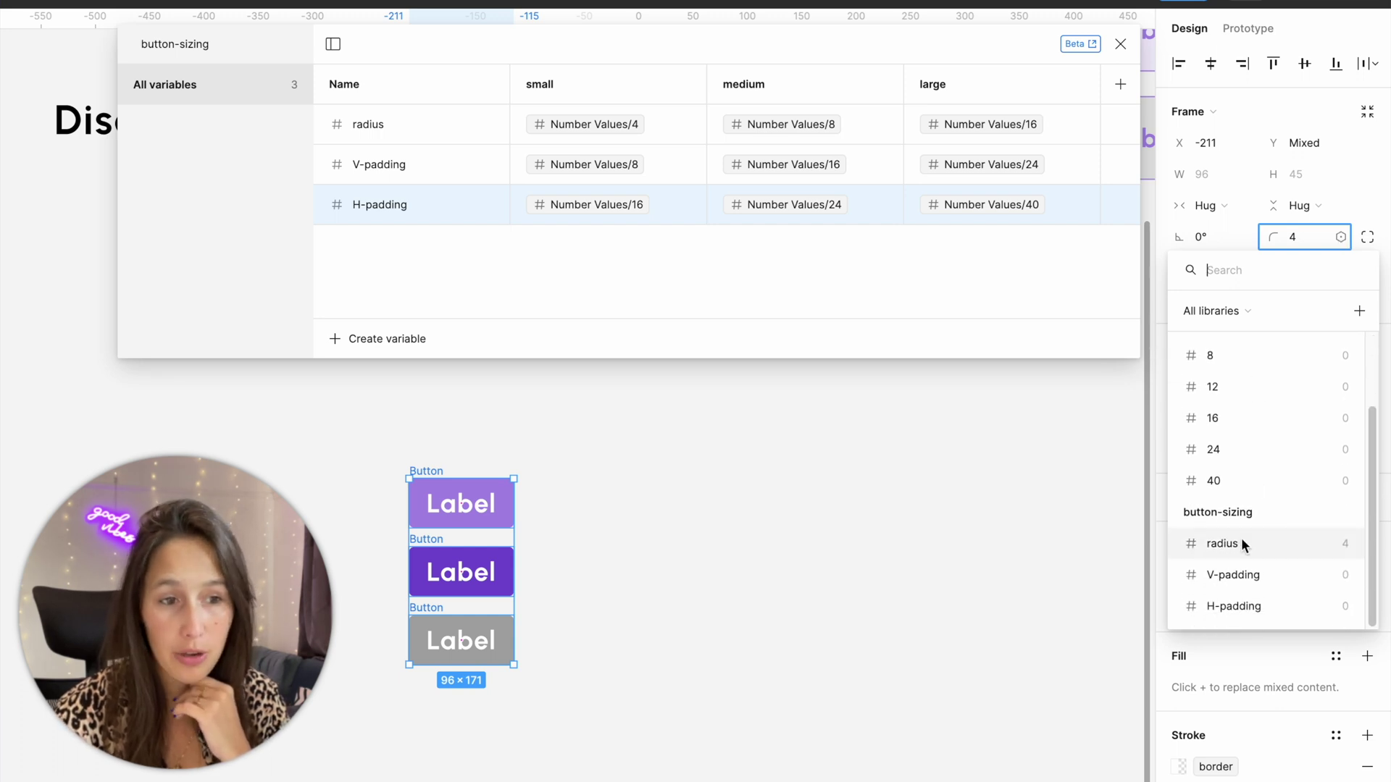
left_click(1241, 542)
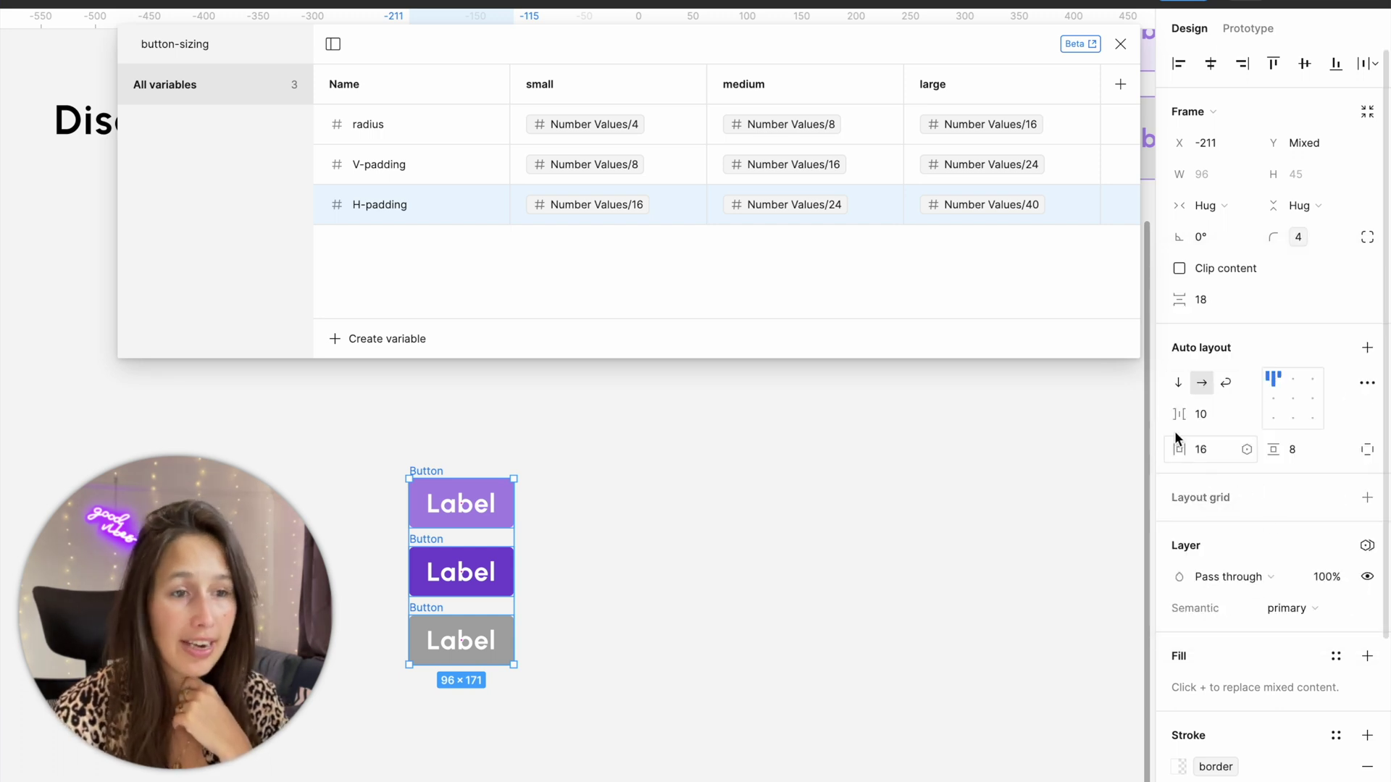
- Bind the three buttons' horizontal padding to H-padding and vertical padding to V-padding, and close the variables window
left_click(1246, 450)
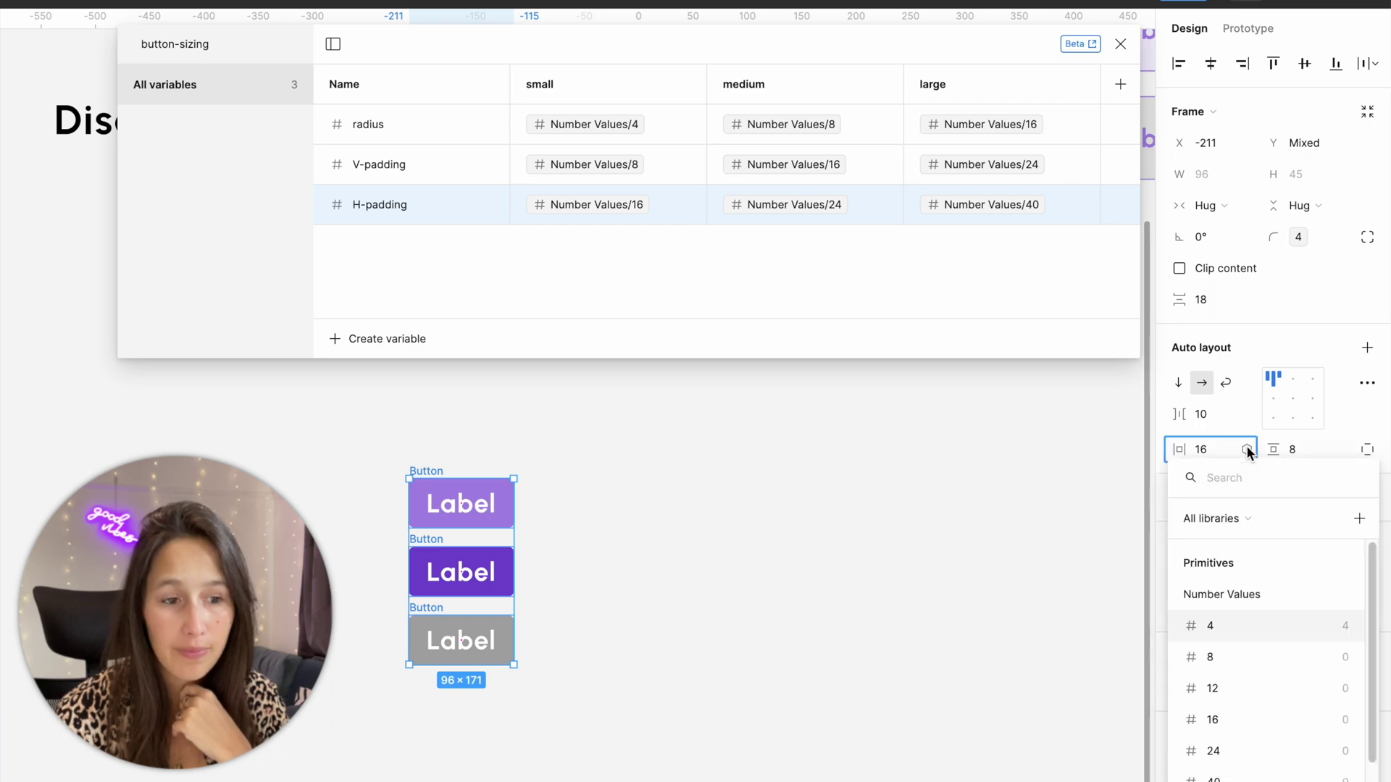
scroll(1237, 680, "down", 3)
left_click(1262, 753)
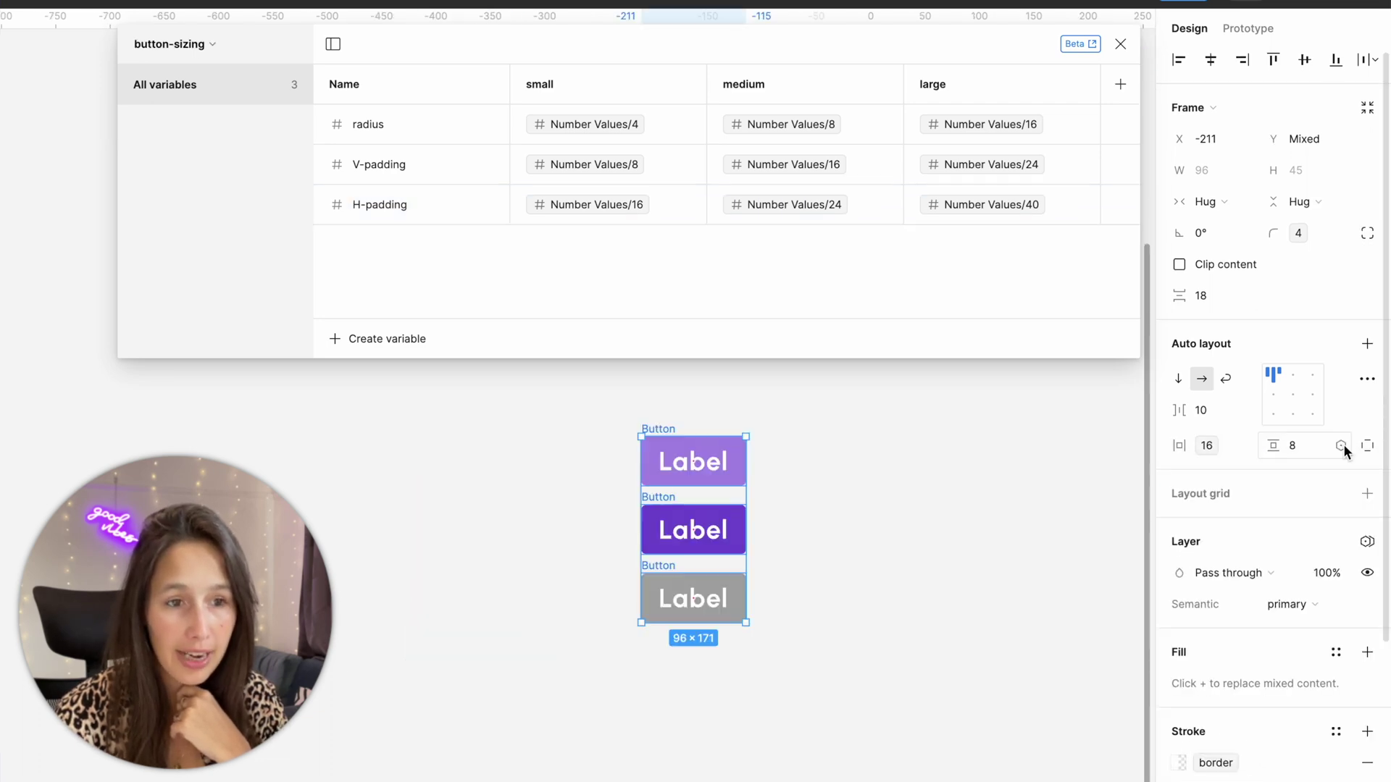
left_click(1341, 445)
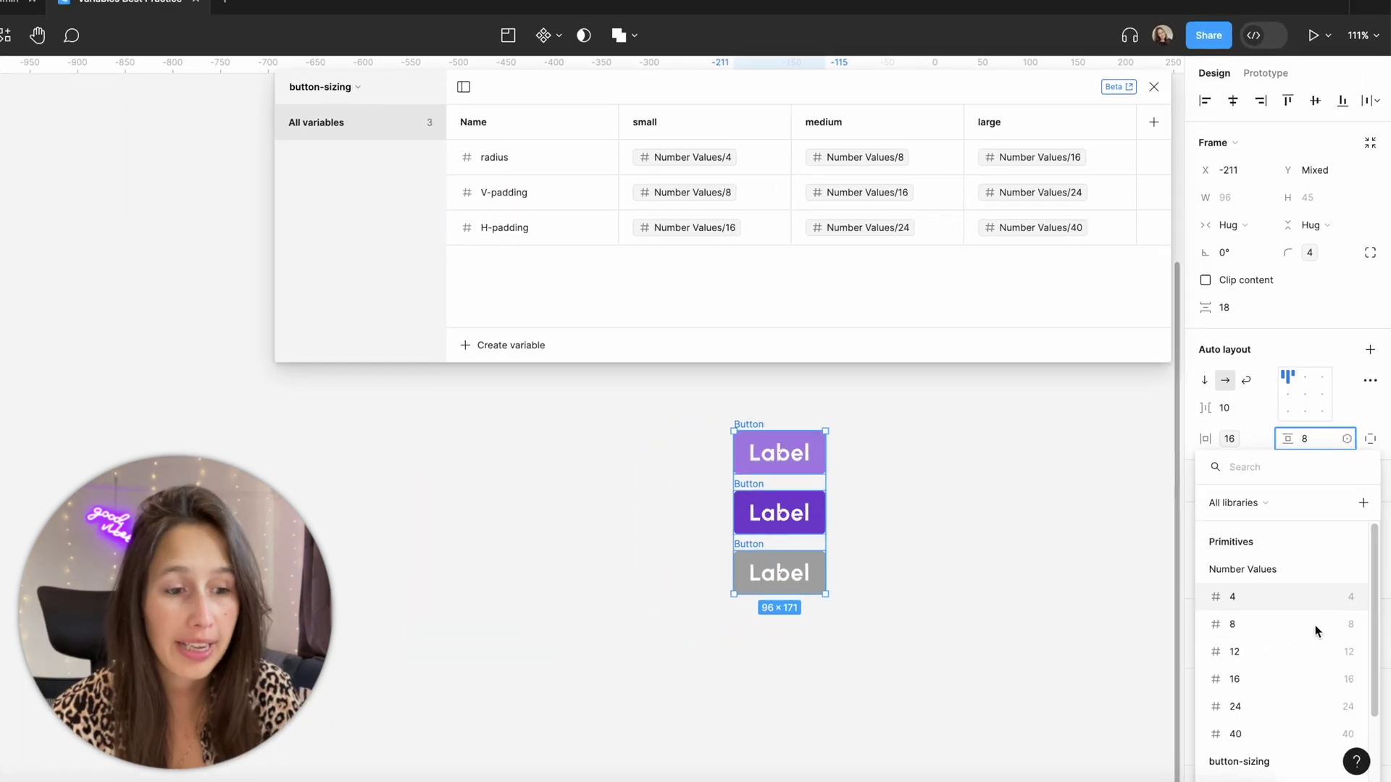
scroll(1319, 630, "down", 2)
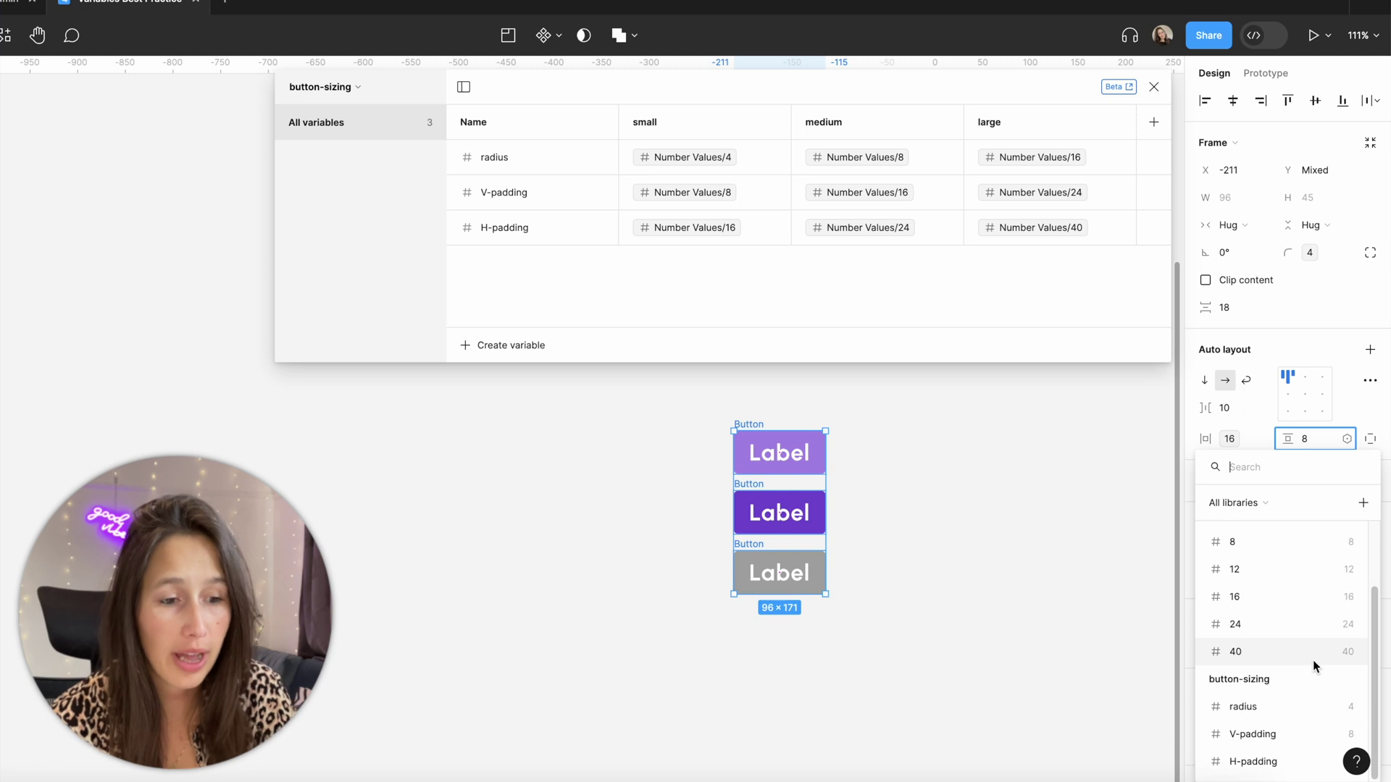
left_click(1273, 743)
key("Escape")
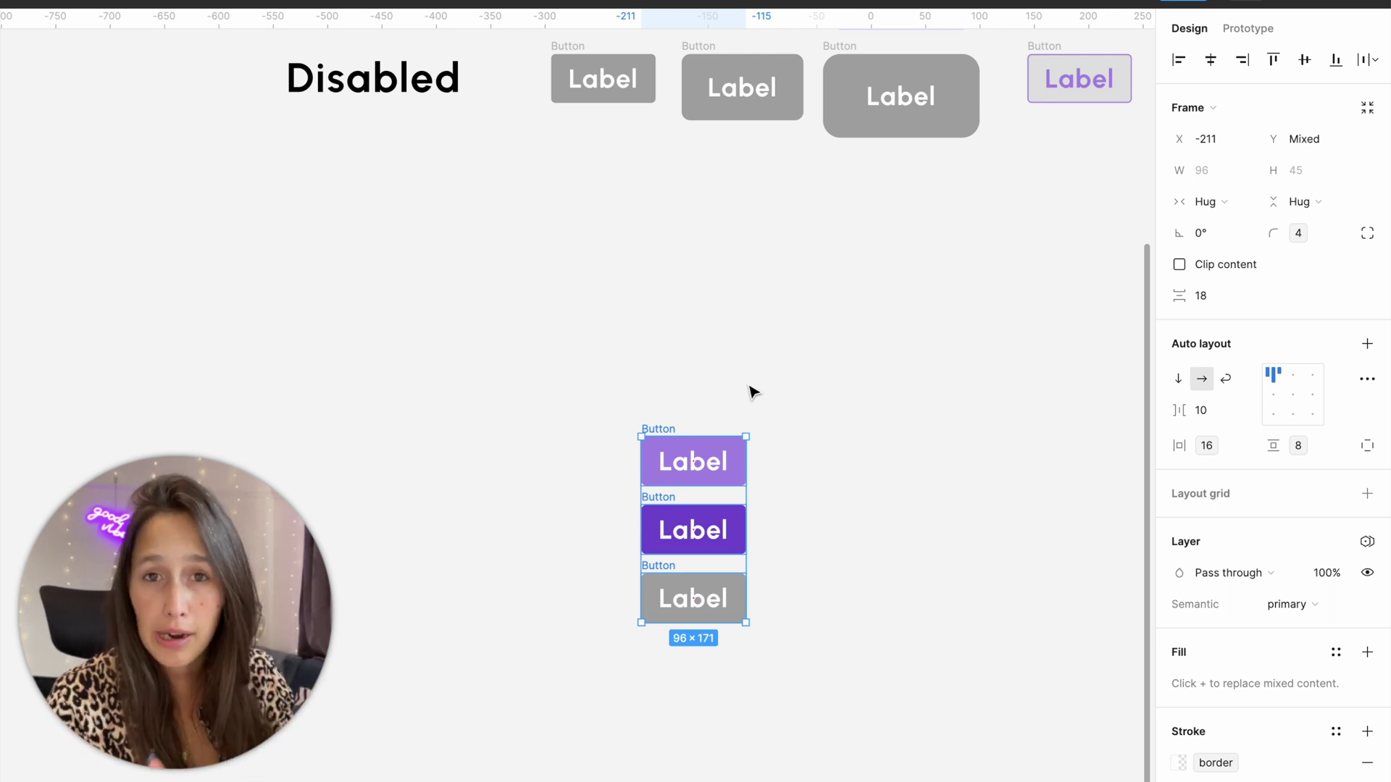
- Apply the small mode of button-sizing to the three primary buttons and reselect all three
scroll(749, 391, "up", 5)
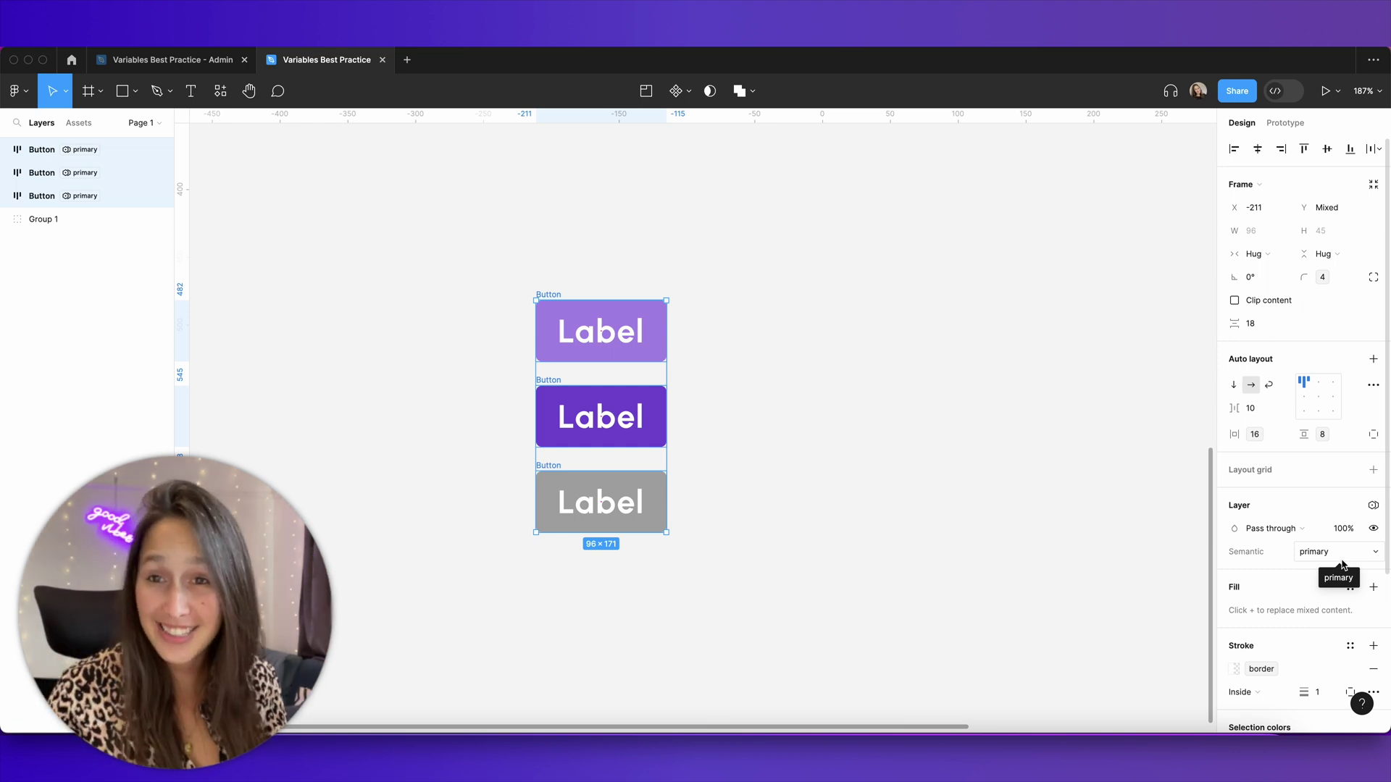
left_click(1372, 505)
mouse_move(1273, 570)
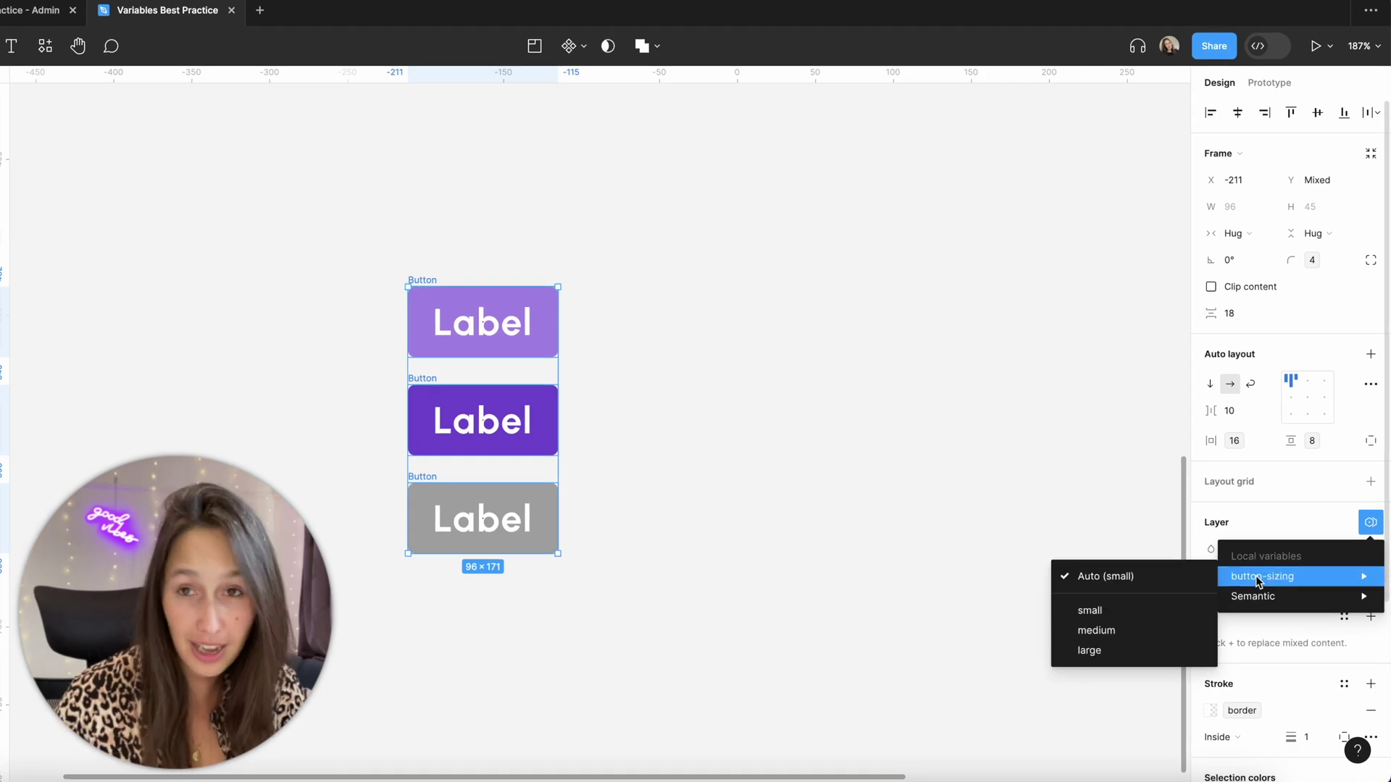
left_click(1090, 610)
left_click(791, 633)
left_click_drag(792, 633, 218, 247)
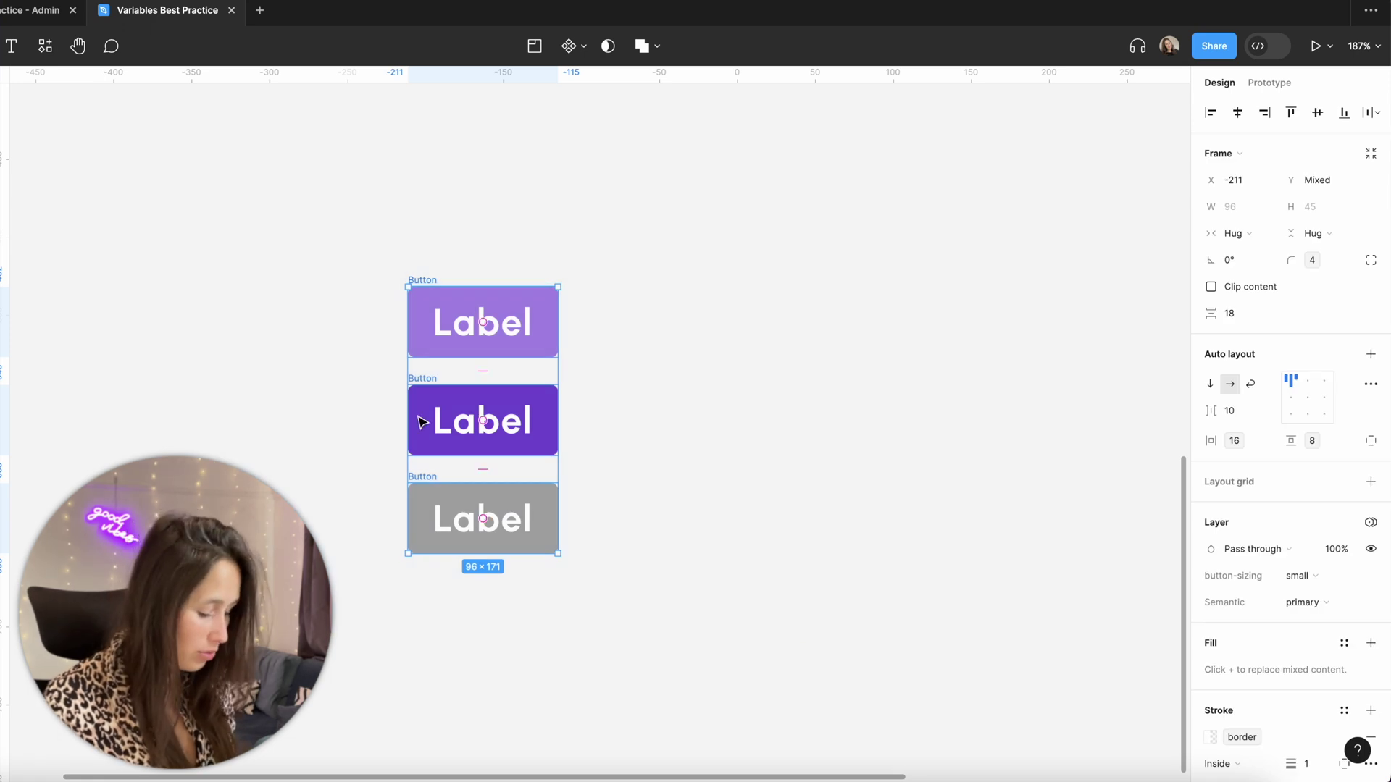
- Duplicate the three small primary buttons horizontally to X 229 and switch the copies' Semantic mode to secondary
left_click_drag(423, 422, 1158, 420)
scroll(1158, 420, "right", 5)
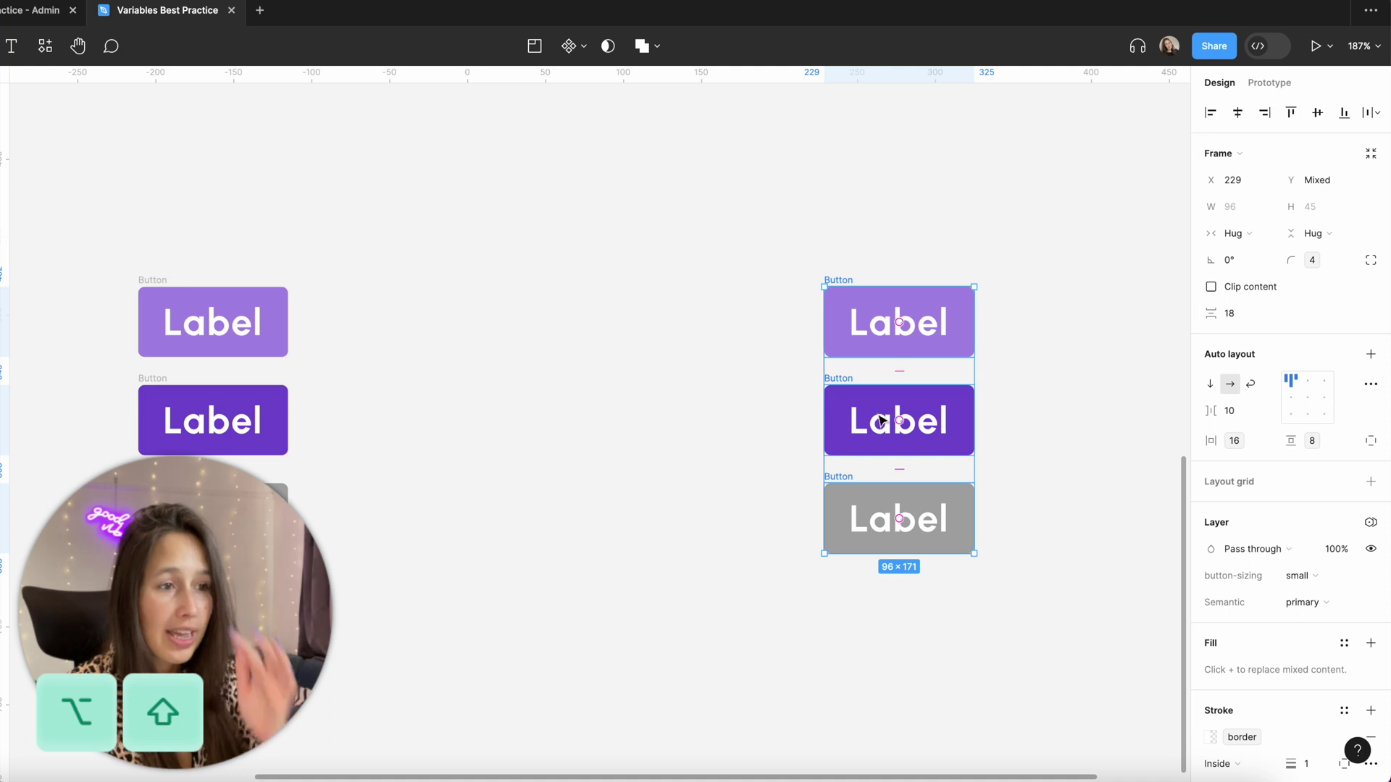
left_click(1342, 604)
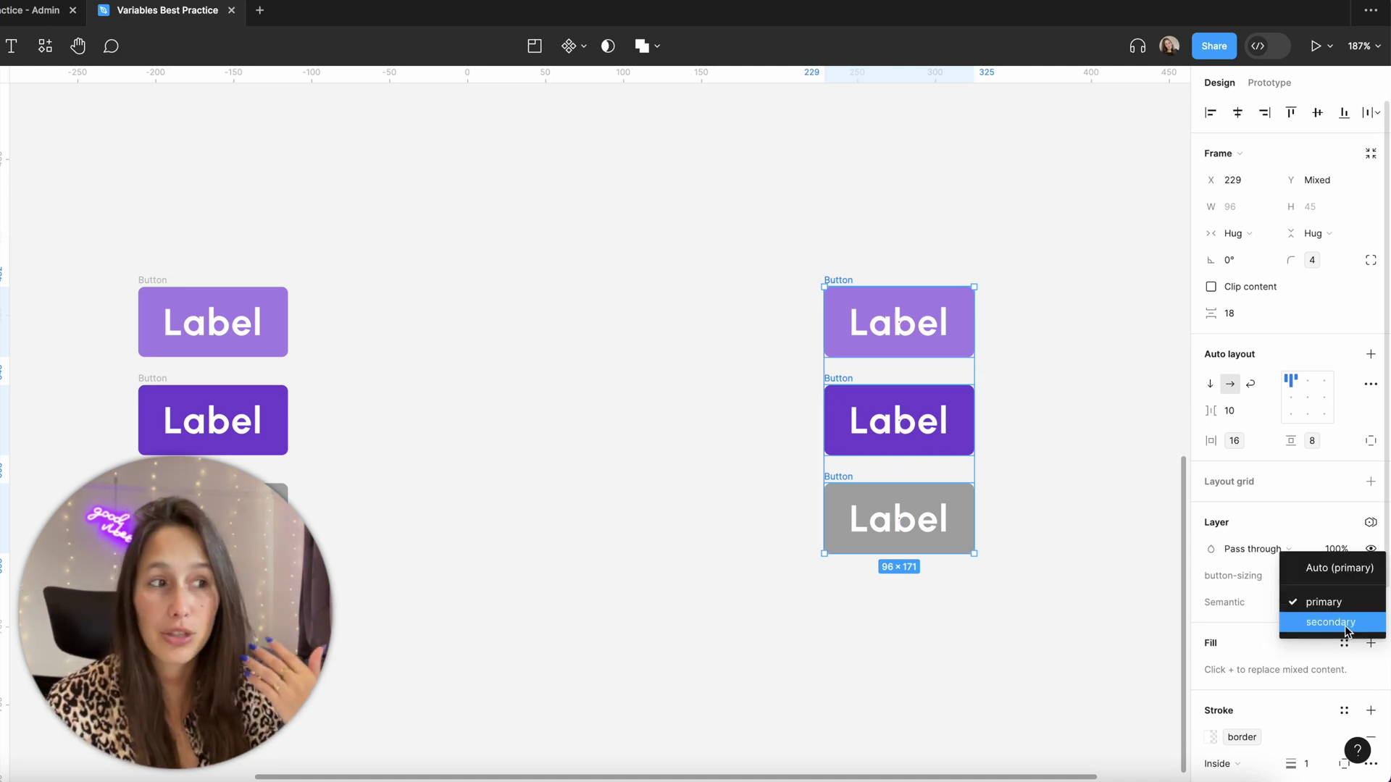
left_click(1346, 624)
left_click(904, 699)
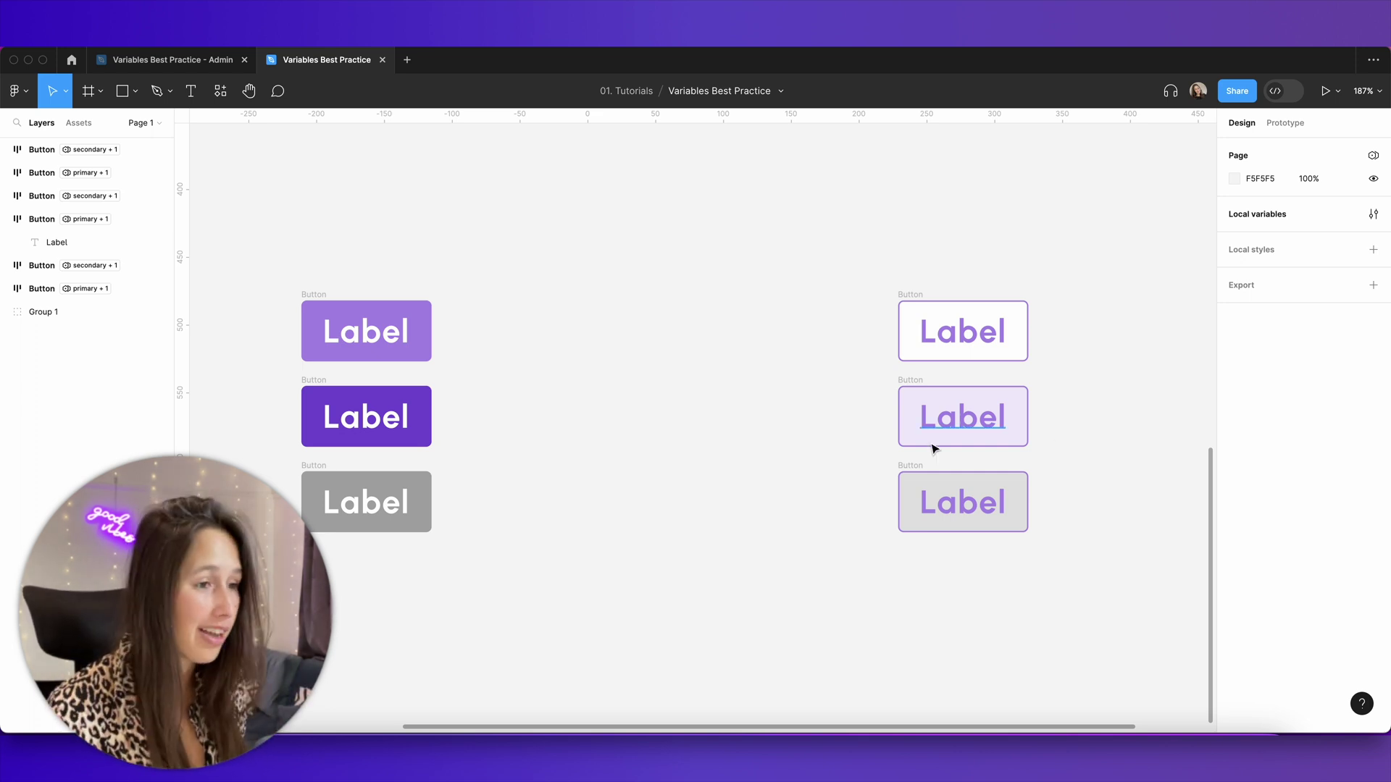
- Duplicate all six small primary and secondary buttons horizontally beside the originals and apply the medium button-sizing mode to the copies
scroll(897, 437, "down", 5)
scroll(890, 472, "right", 3)
left_click_drag(989, 594, 406, 295)
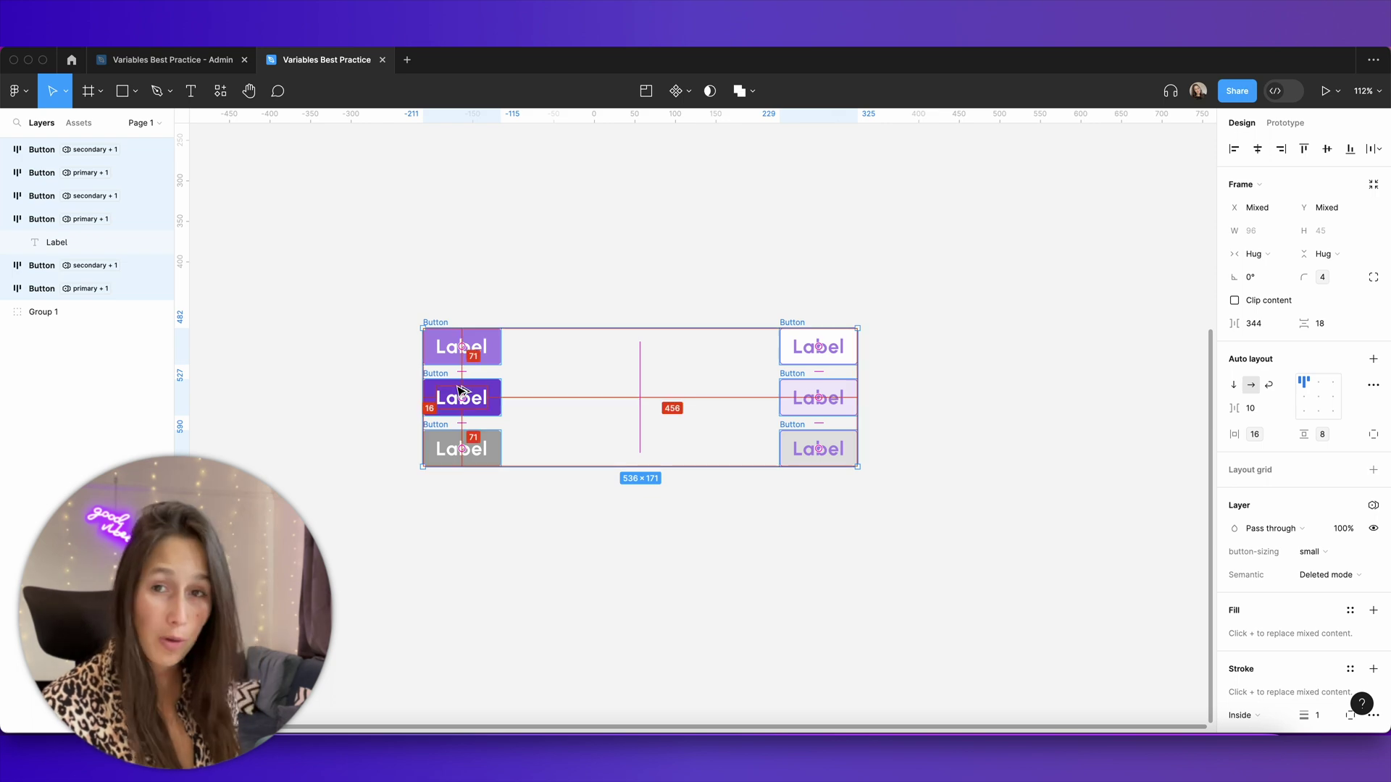
left_click_drag(458, 391, 552, 392)
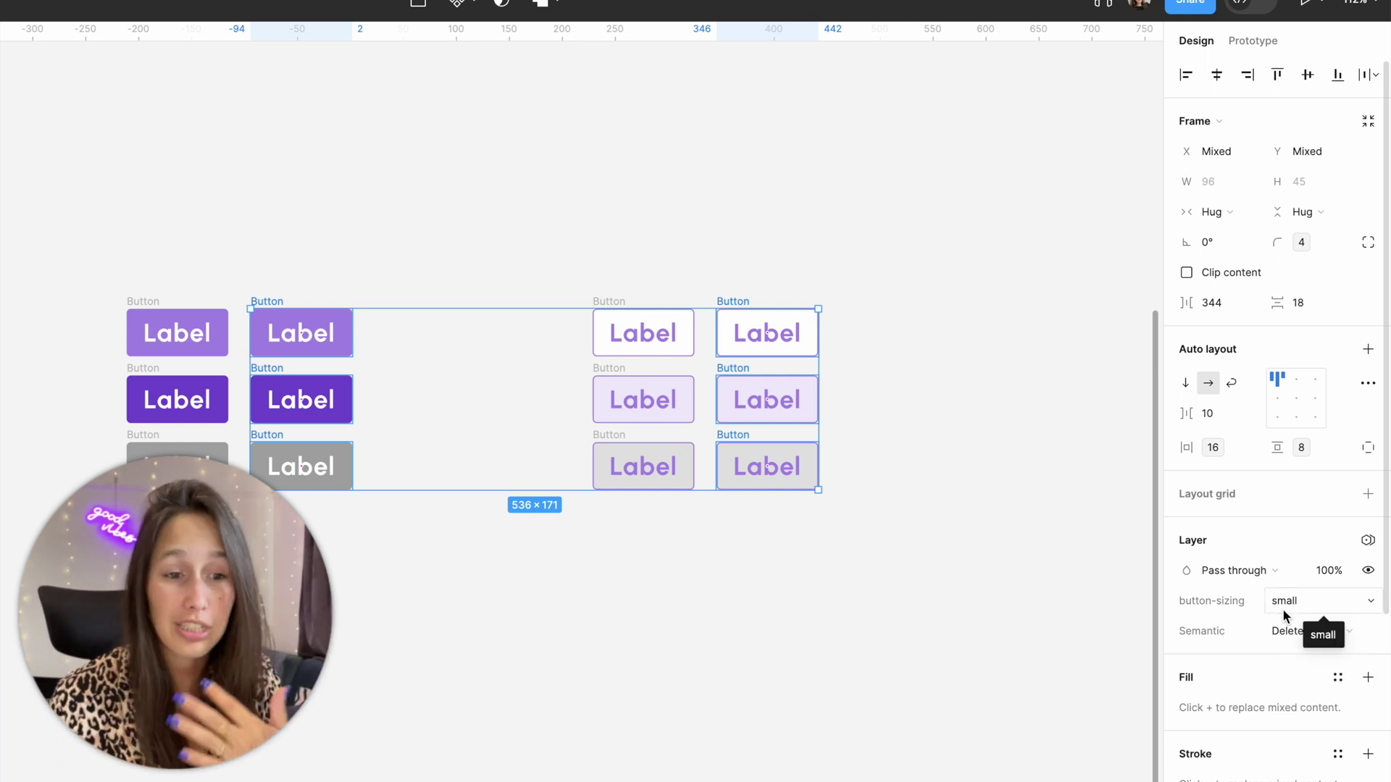
left_click(1285, 602)
left_click(1296, 622)
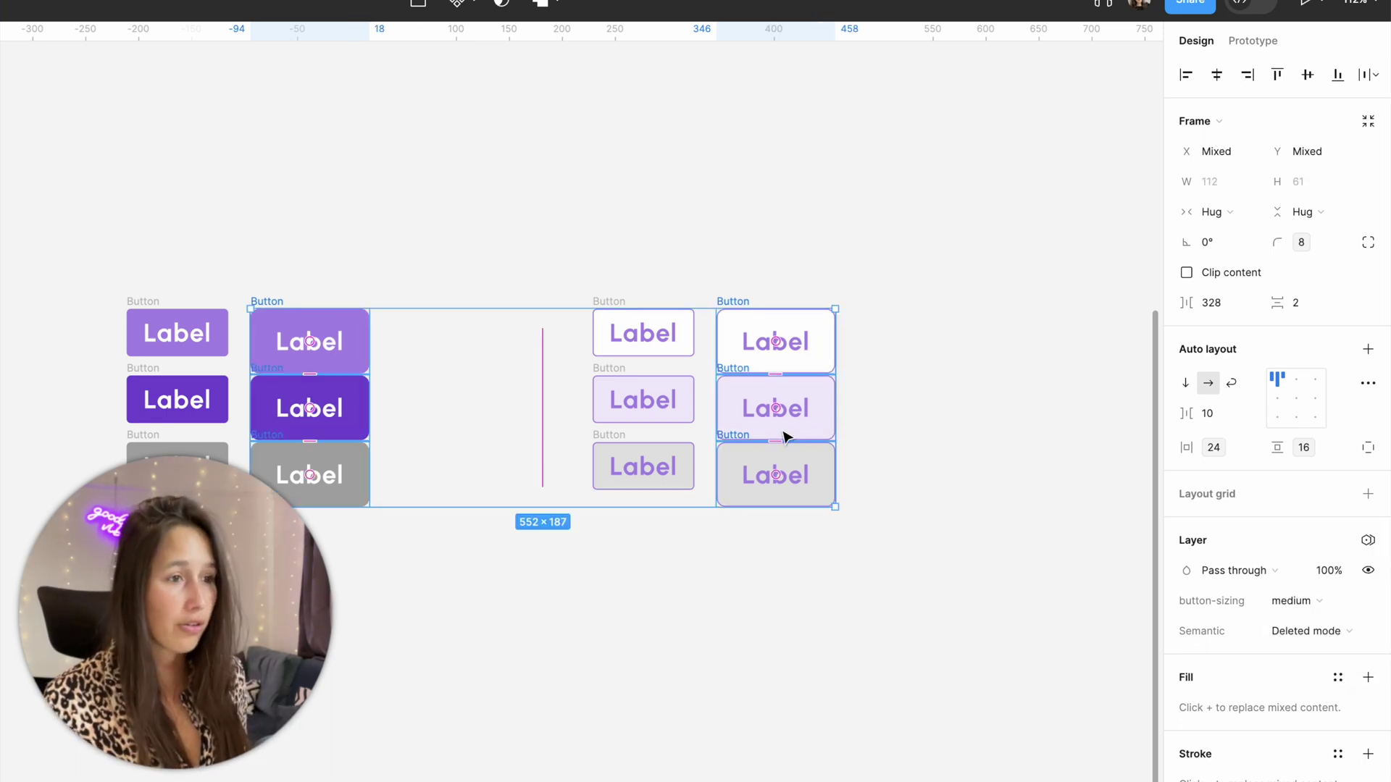
- Duplicate the six medium buttons horizontally and apply the large button-sizing mode to the copies
left_click_drag(746, 421, 920, 420)
left_click(1290, 600)
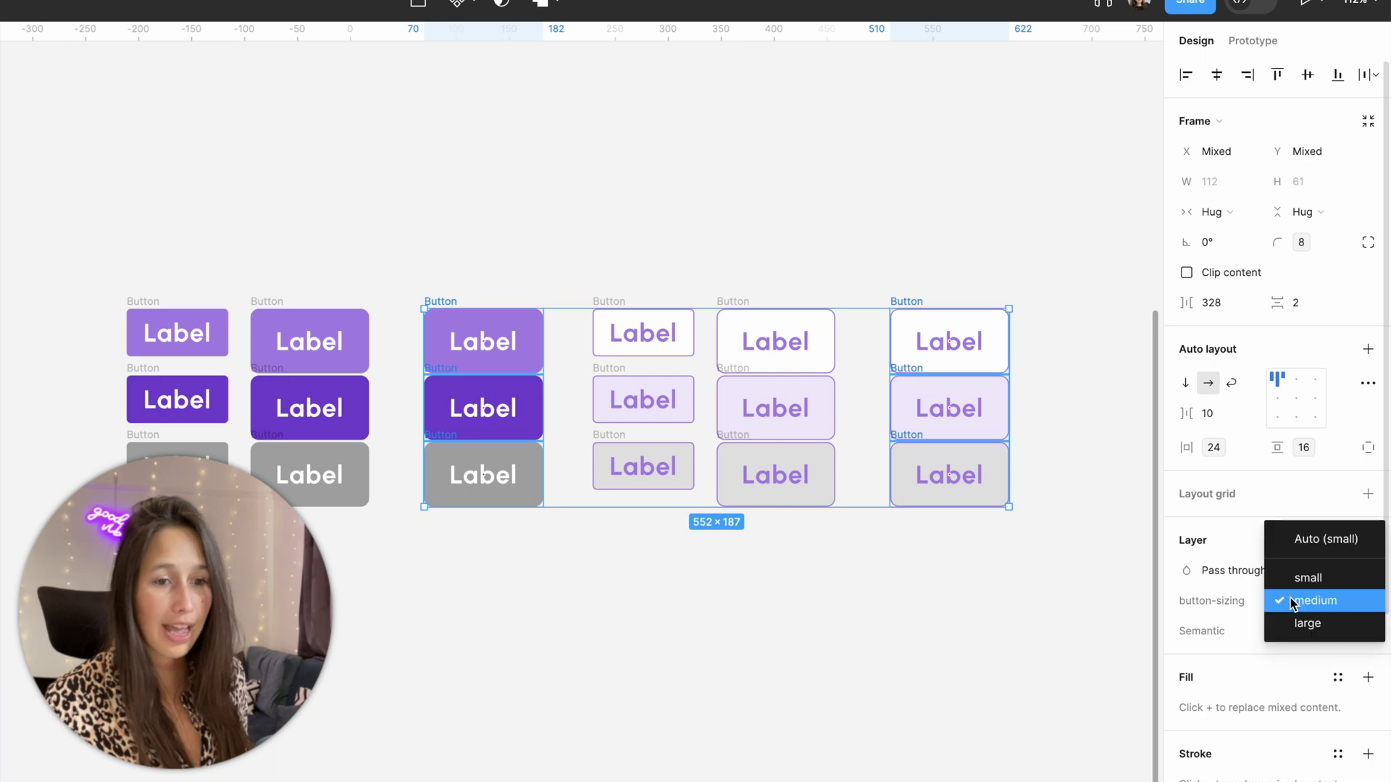
left_click(1293, 621)
left_click(1023, 633)
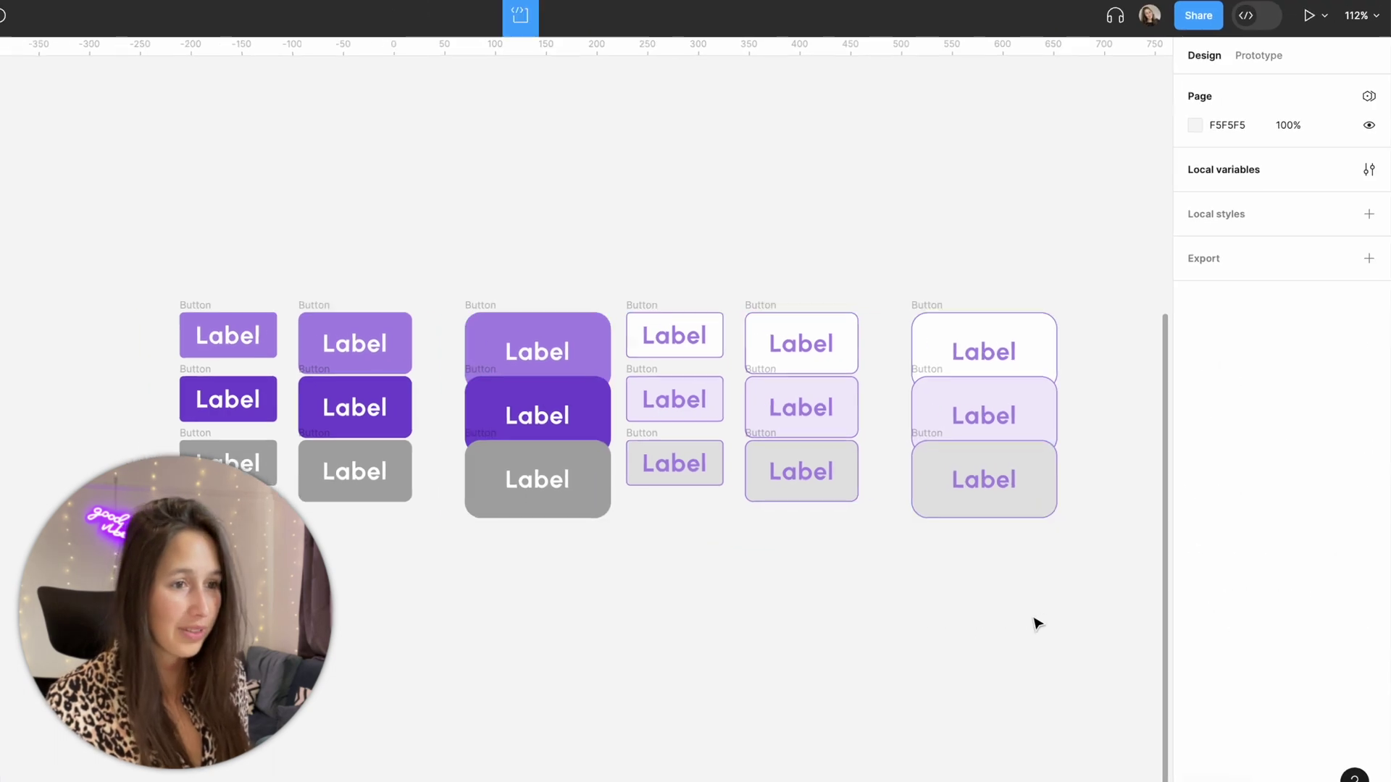
- Tidy up all the small, medium and large buttons into an even grid with 20 vertical spacing
left_click_drag(1086, 612, 75, 279)
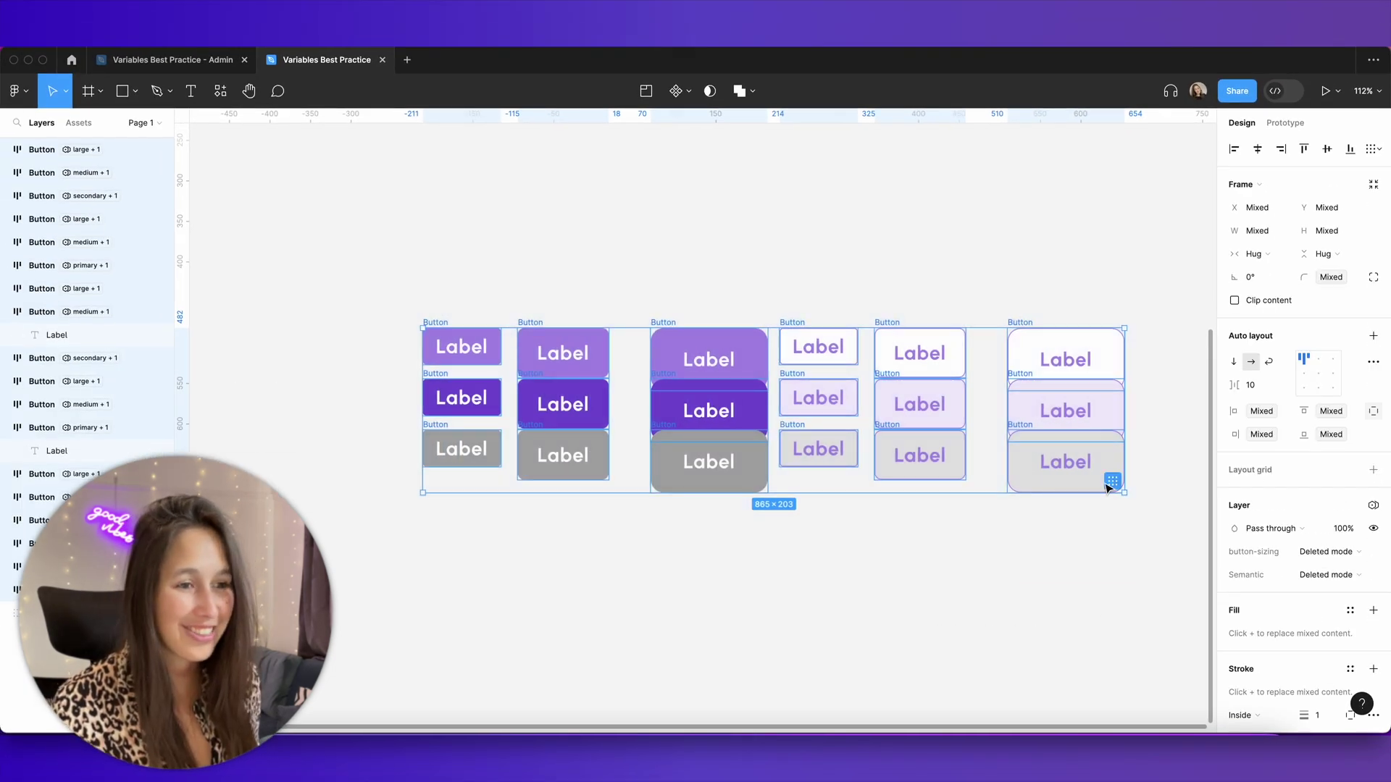
left_click(1112, 481)
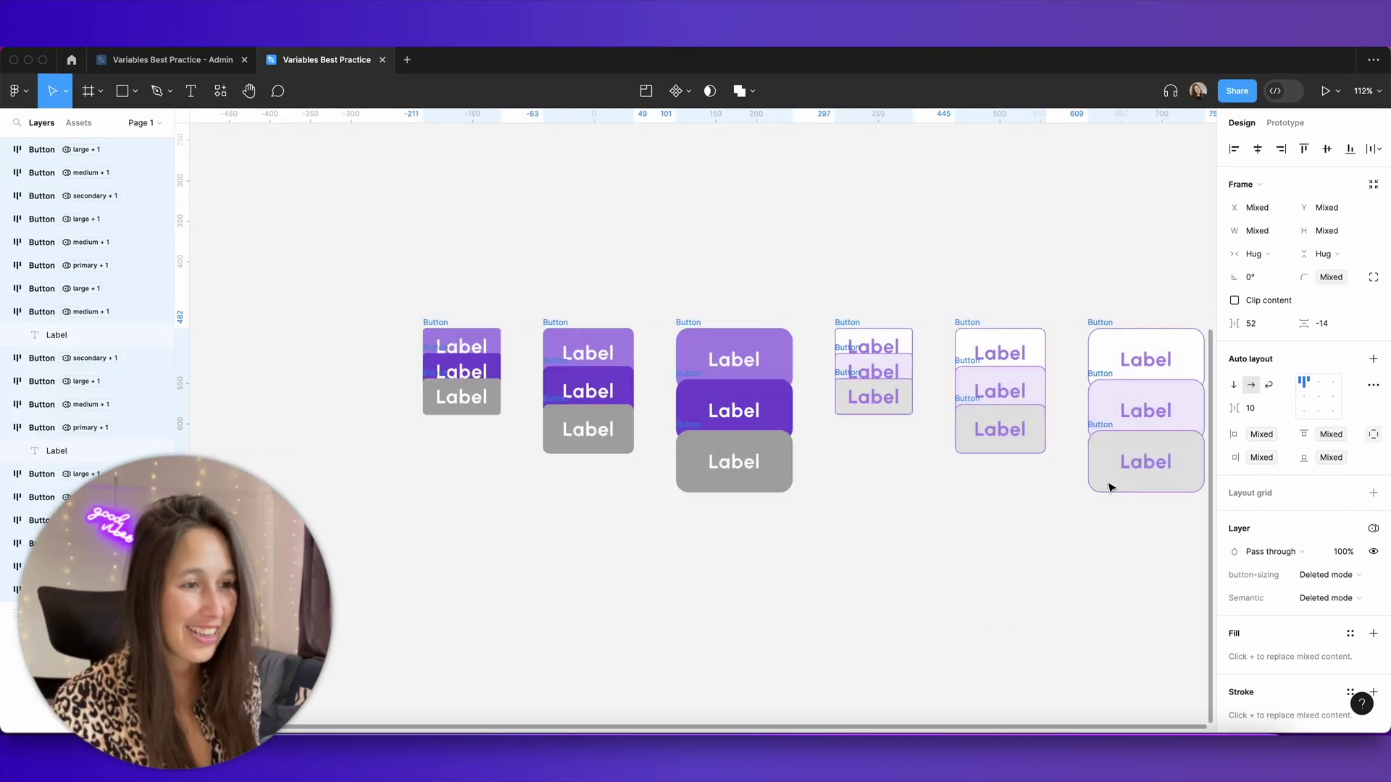
scroll(1109, 487, "right", 3)
scroll(979, 450, "down", 5)
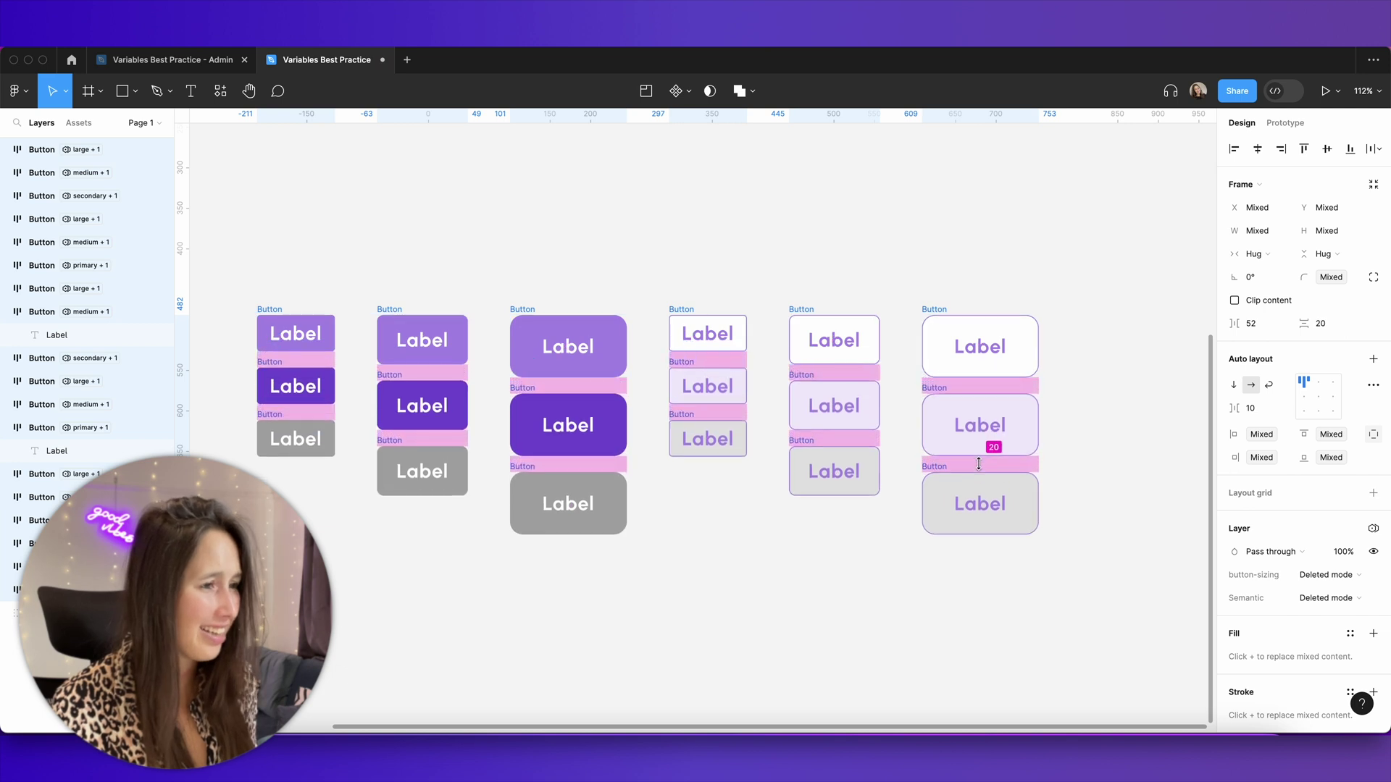
- Place the button grid directly beneath the Primary and Secondary overview, with 28 horizontal and 21 vertical spacing
left_click(811, 535)
left_click_drag(977, 589, 454, 380)
left_click_drag(686, 441, 699, 372)
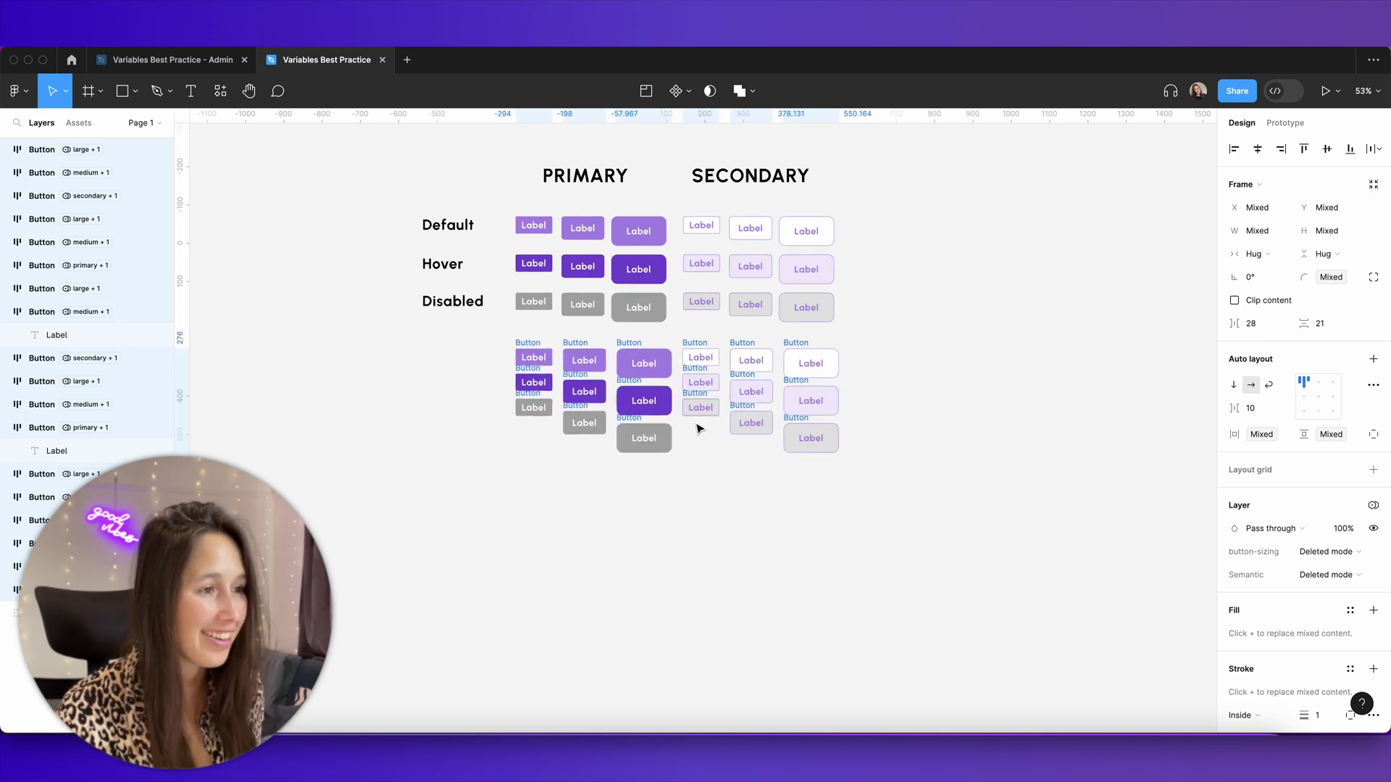
key("Escape")
scroll(584, 422, "up", 3)
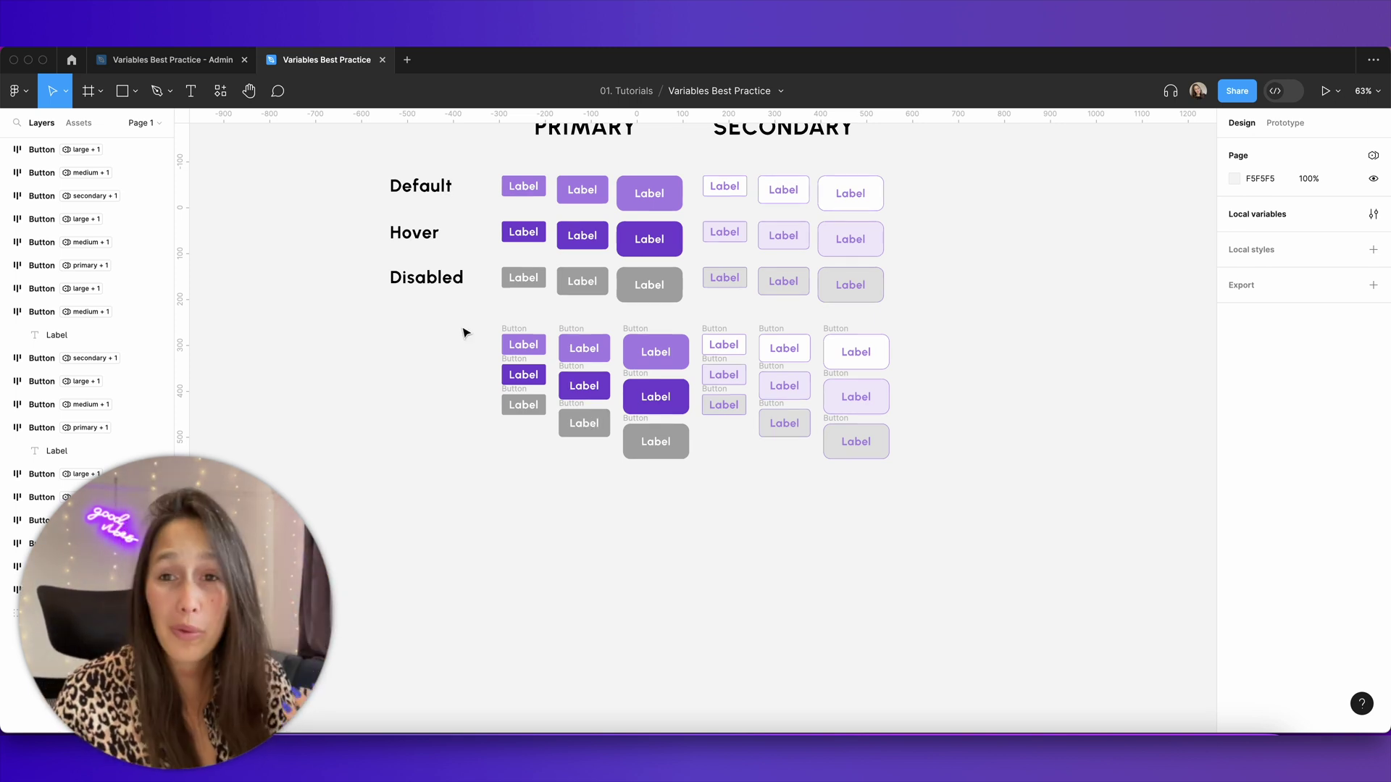
- Select the small primary column in the lower grid, and narrow the selection to its default button
left_click_drag(462, 332, 552, 485)
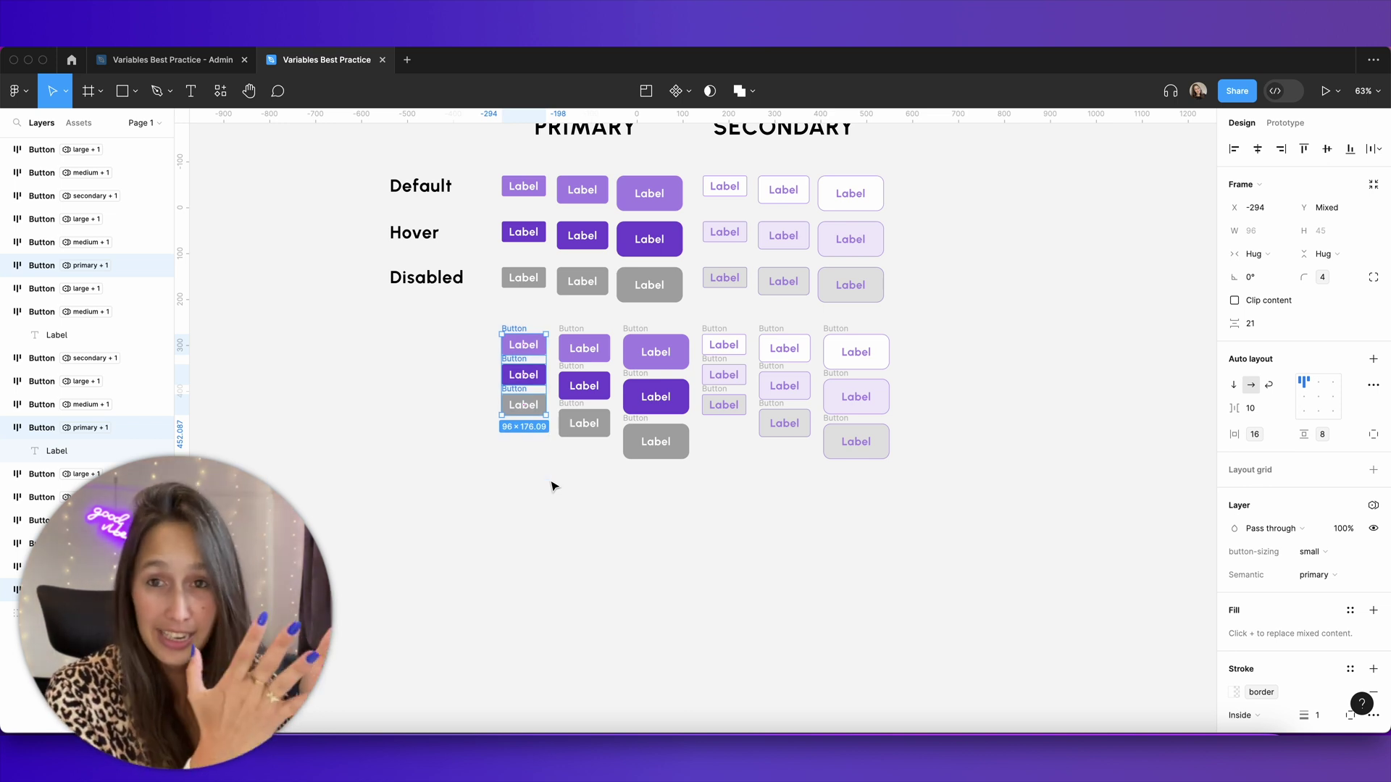
left_click(544, 336)
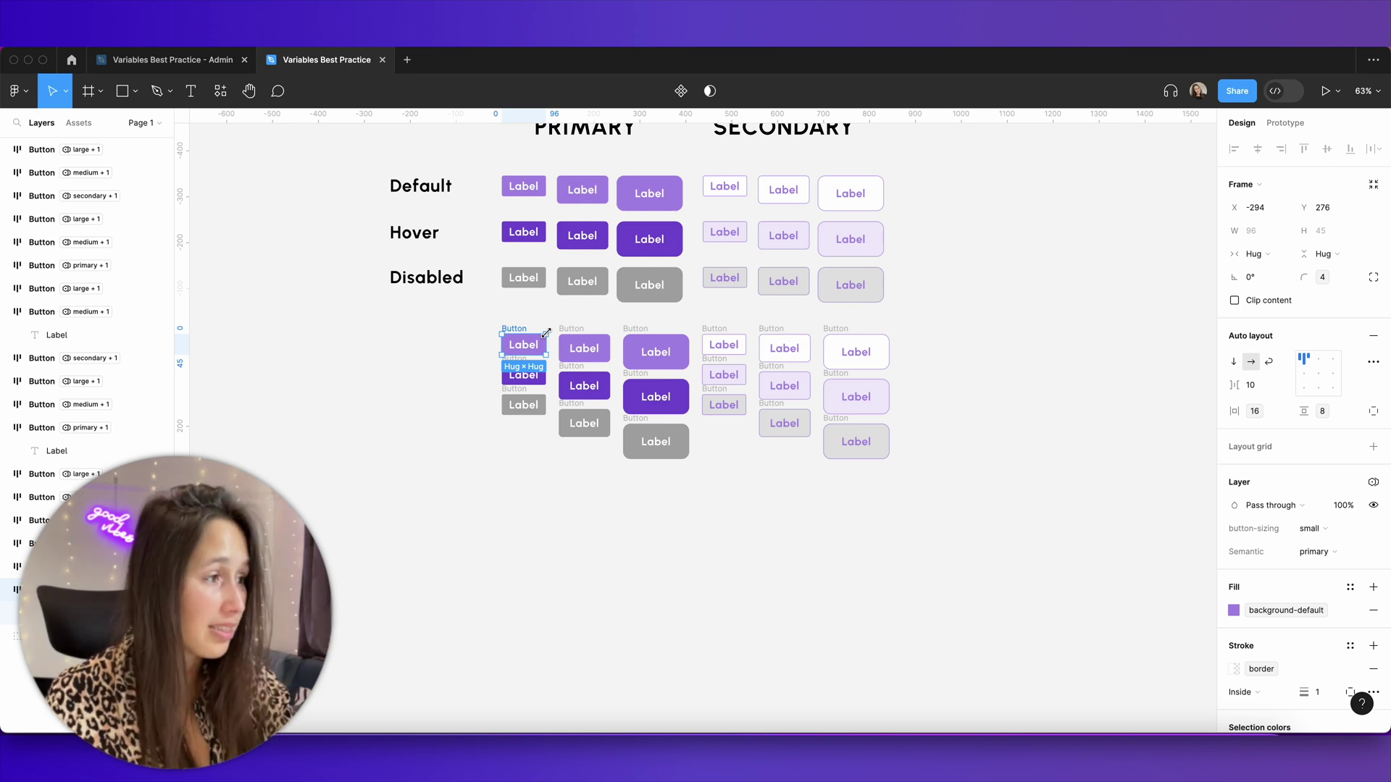